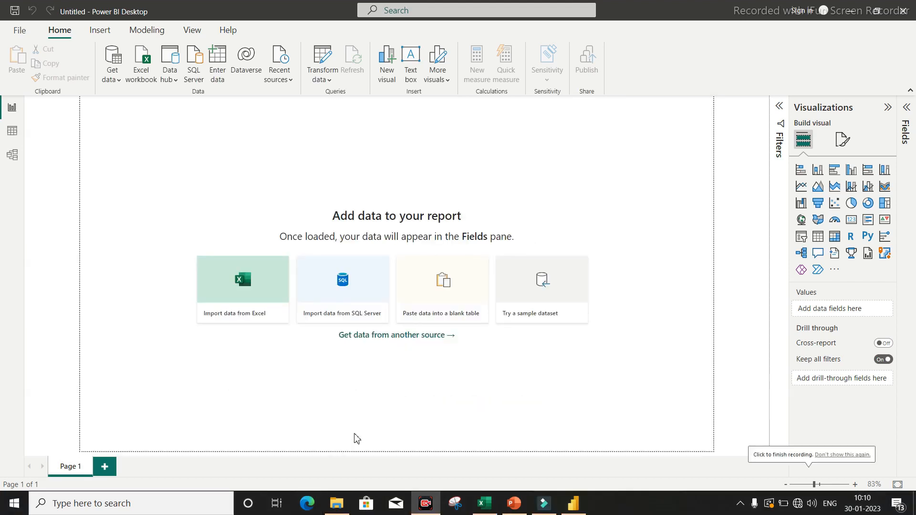
# Load the financials table from the built-in Financial Sample workbook into the report.
pyautogui.click(540, 291)
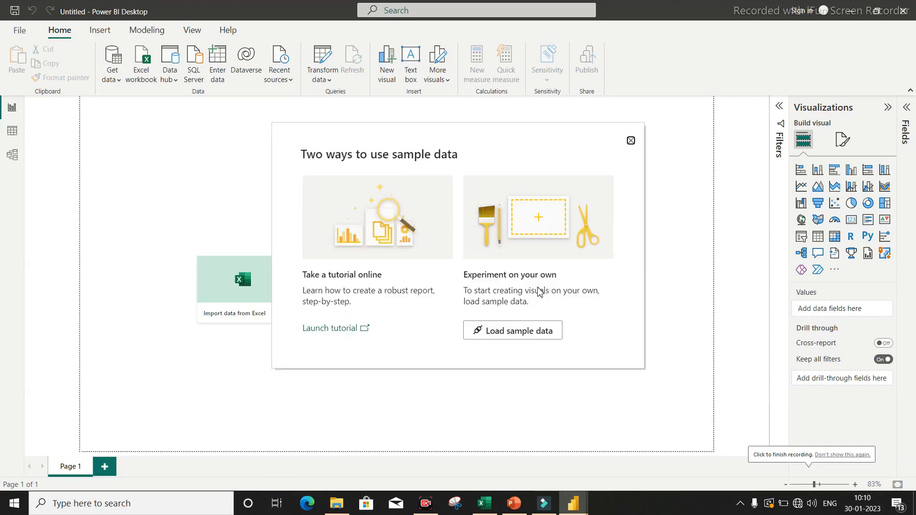
pyautogui.click(511, 334)
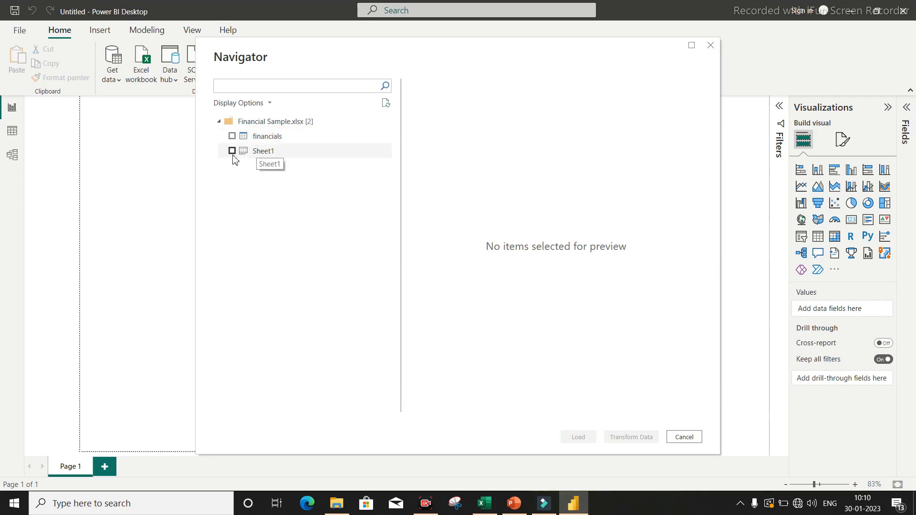
pyautogui.click(232, 136)
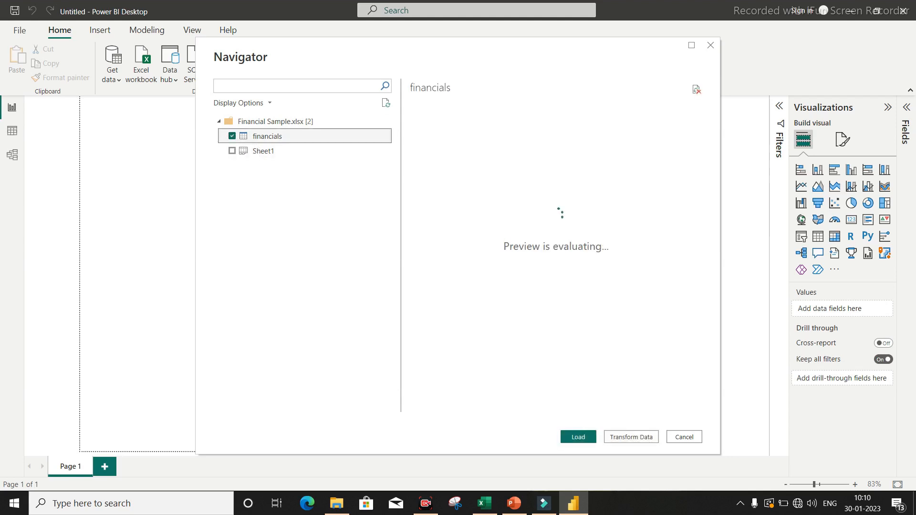
pyautogui.click(566, 438)
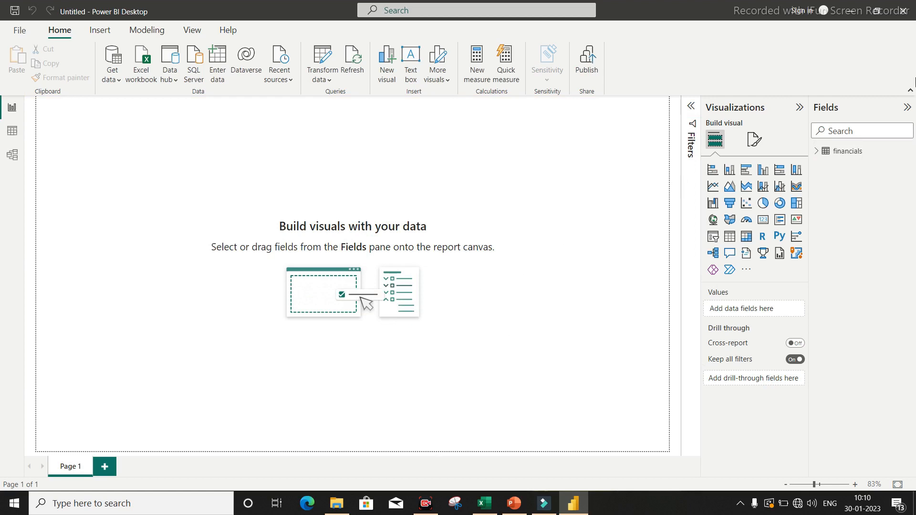
# View the loaded financials table's data and open it in the Power Query Editor.
pyautogui.click(12, 132)
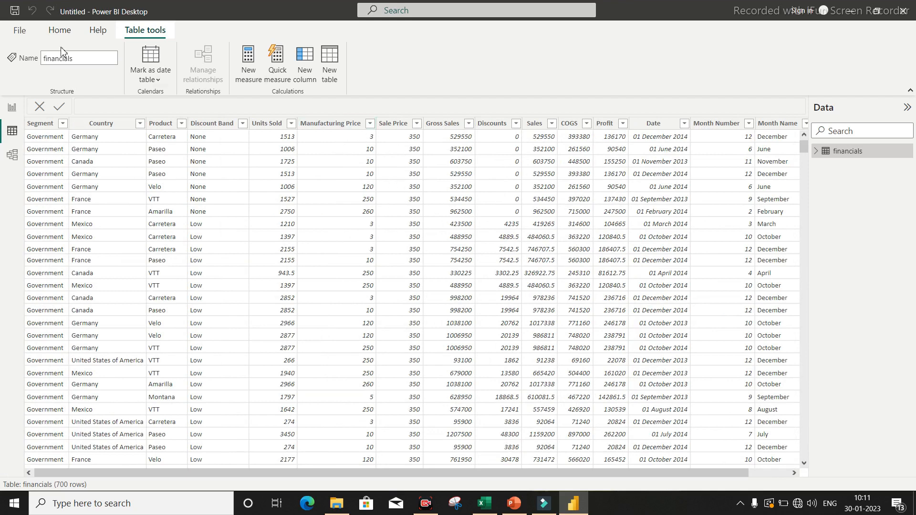
pyautogui.click(67, 30)
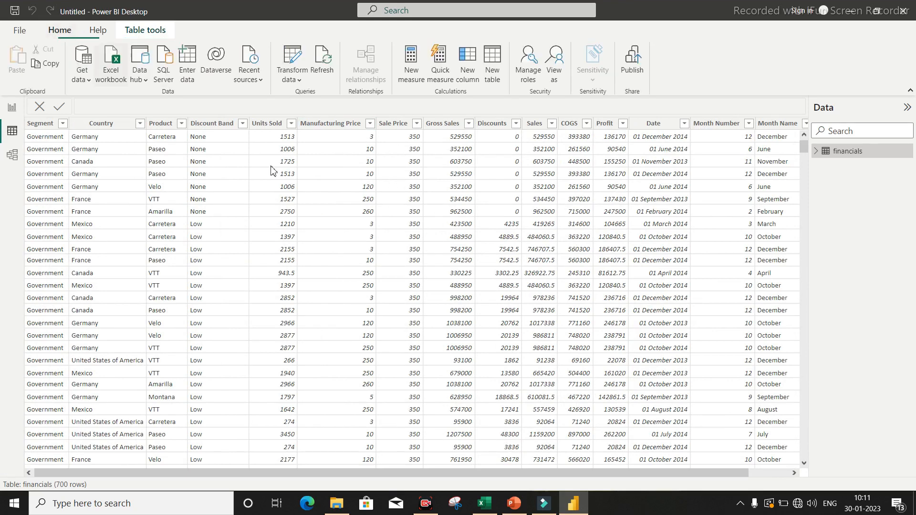
pyautogui.click(293, 66)
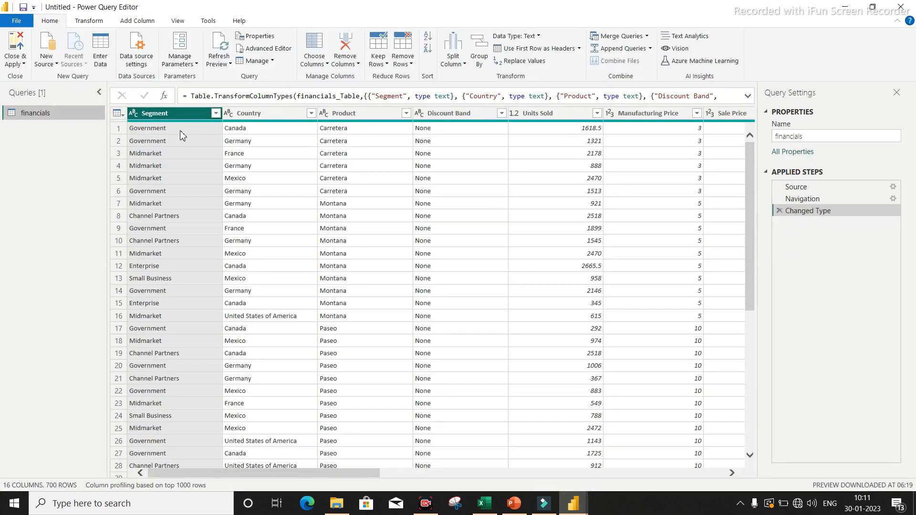
pyautogui.moveTo(339, 474); pyautogui.dragTo(107, 470)
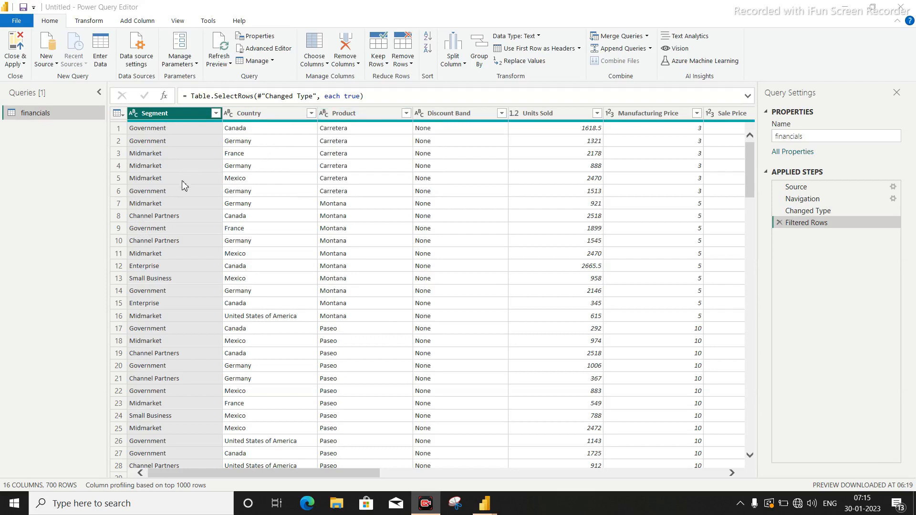
# Filter the Segment column to Government only and look through the filtered rows.
pyautogui.click(215, 114)
pyautogui.click(48, 238)
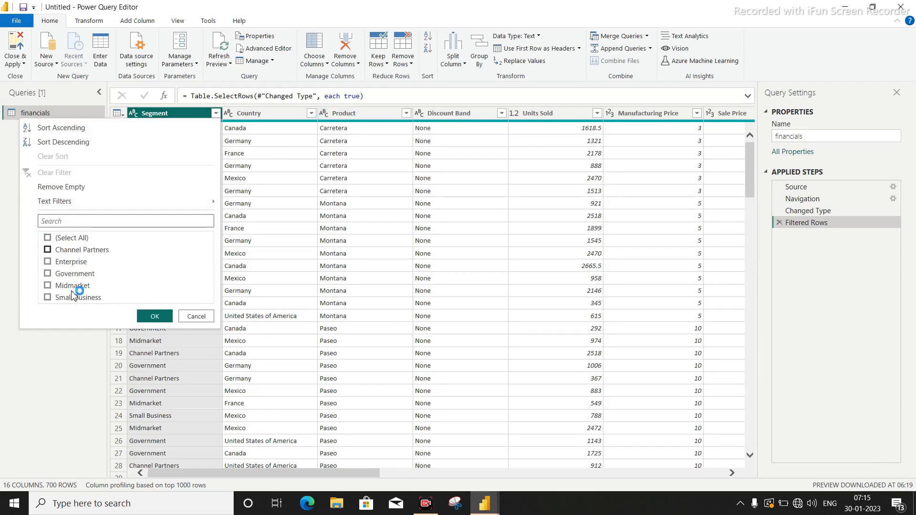
pyautogui.click(69, 275)
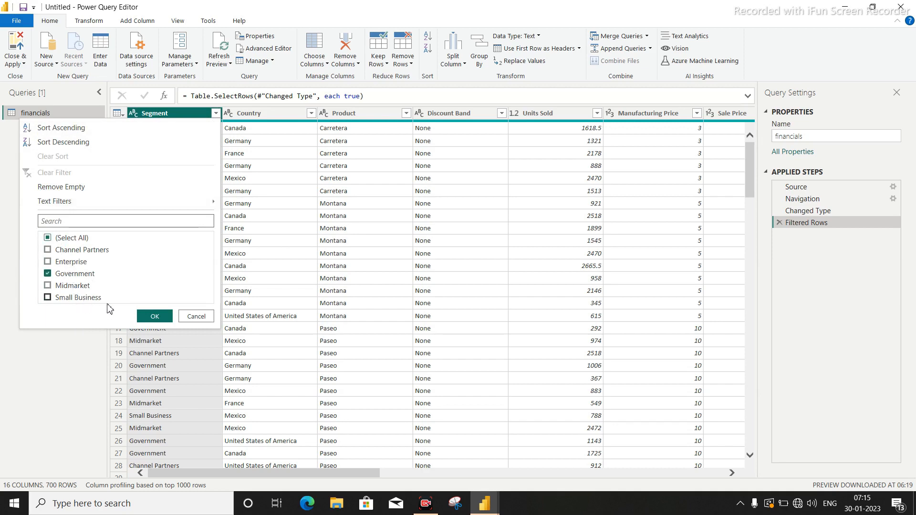
pyautogui.click(155, 317)
pyautogui.scroll(-5, 681, 229)
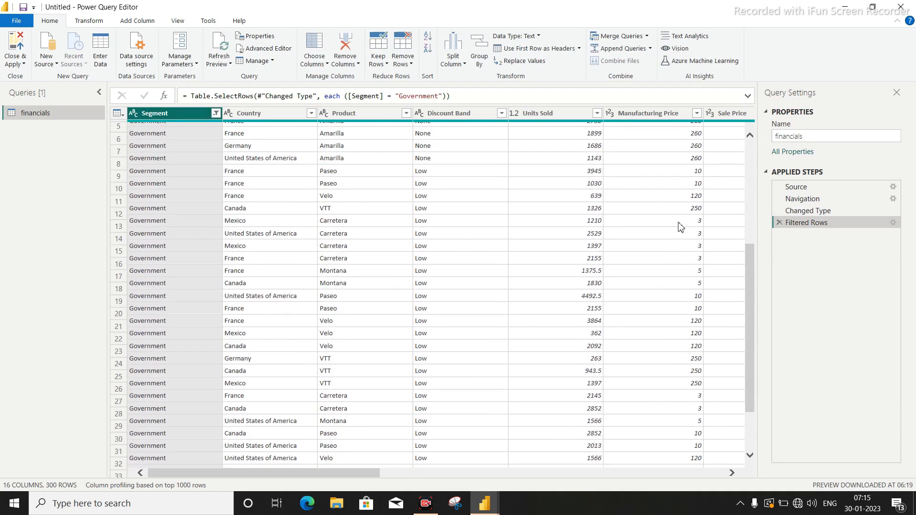
pyautogui.moveTo(751, 287); pyautogui.dragTo(748, 465)
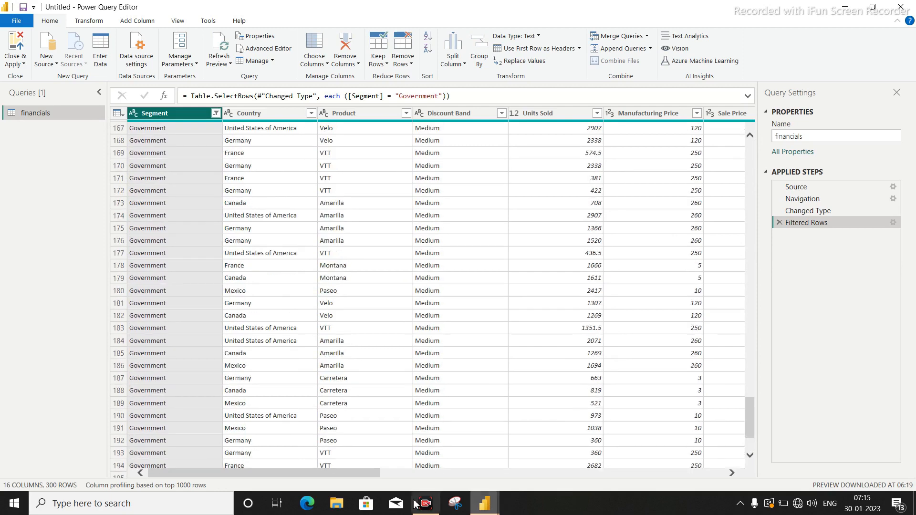
pyautogui.scroll(20, 306, 198)
pyautogui.scroll(5, 224, 181)
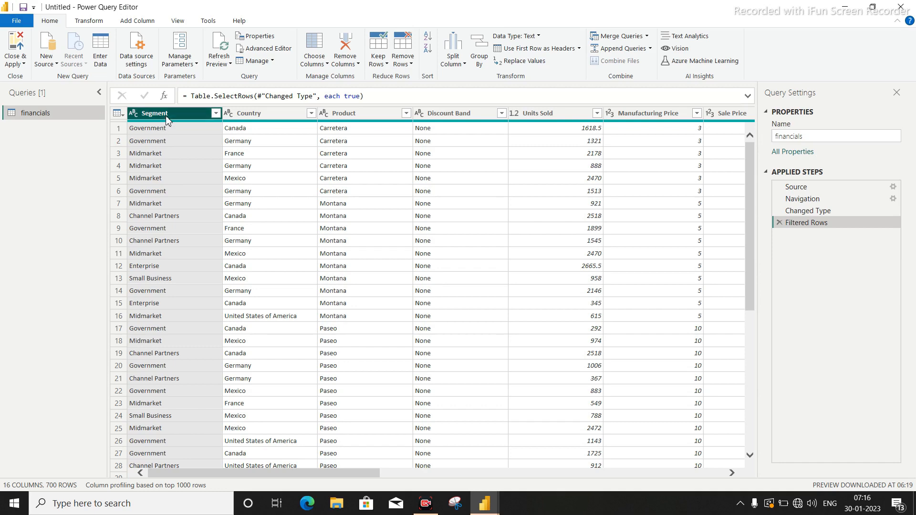
# Add the Segment column of financials as a new query and remove duplicates from the resulting list.
pyautogui.rightClick(167, 119)
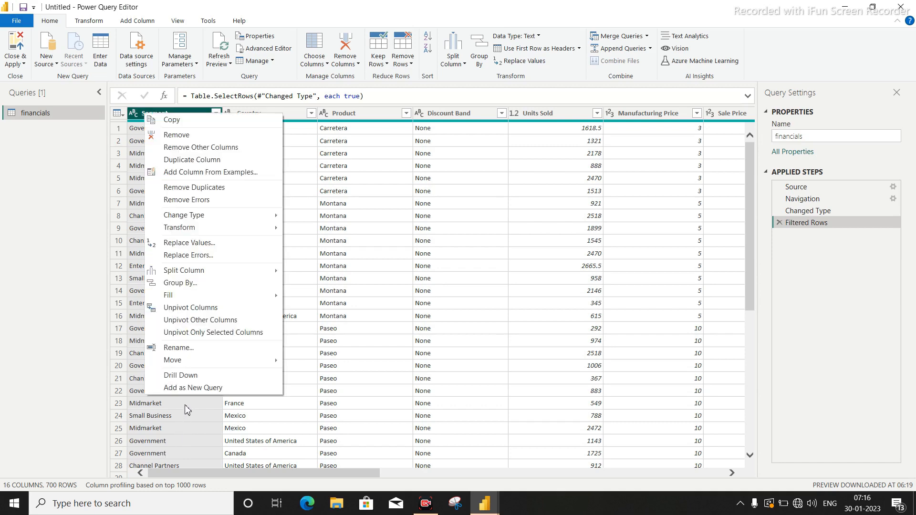
pyautogui.click(187, 389)
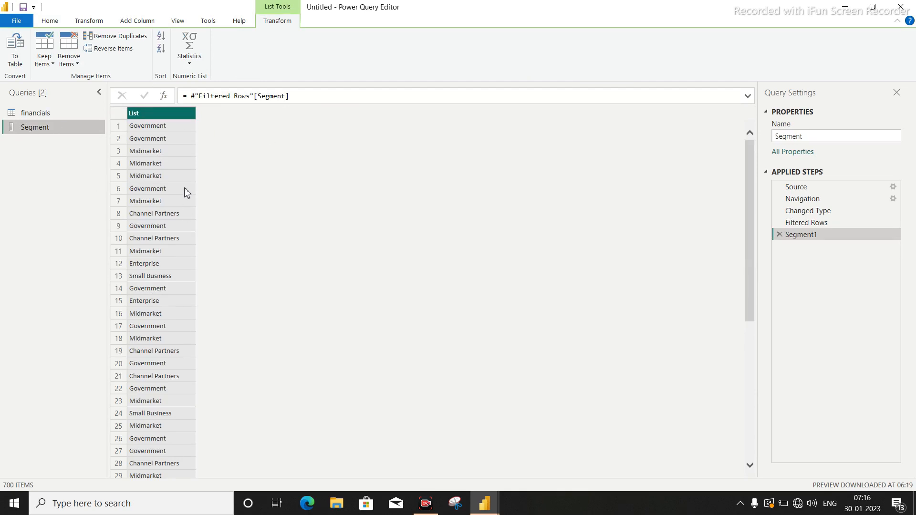
pyautogui.click(130, 40)
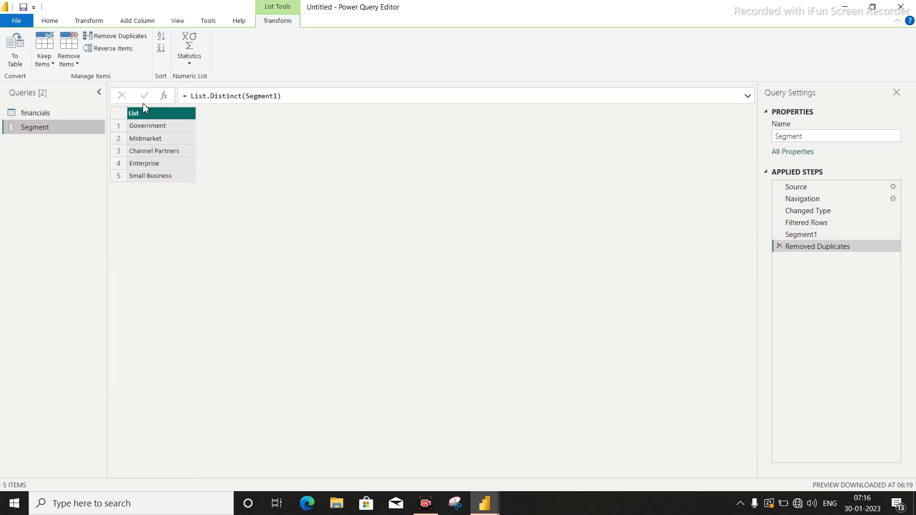
# Convert the Segment list to a table with no delimiter and rename its column Segment.
pyautogui.click(15, 55)
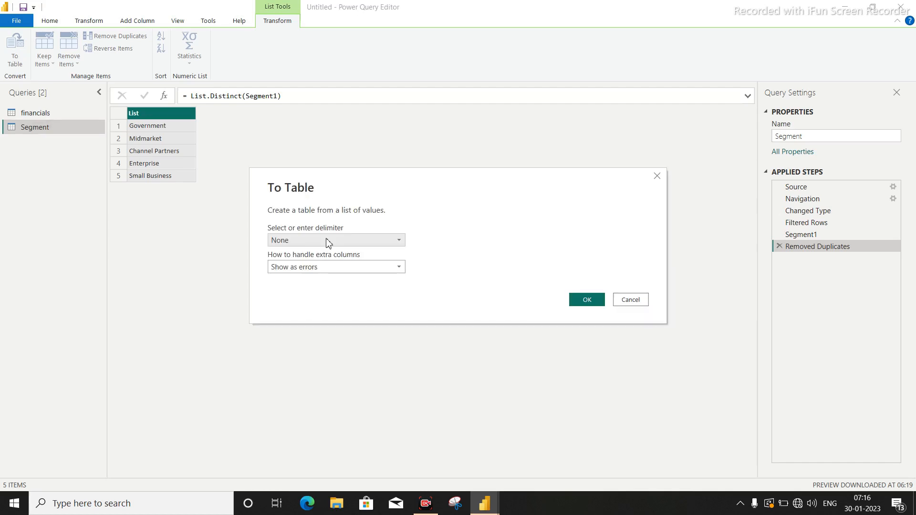
pyautogui.click(587, 301)
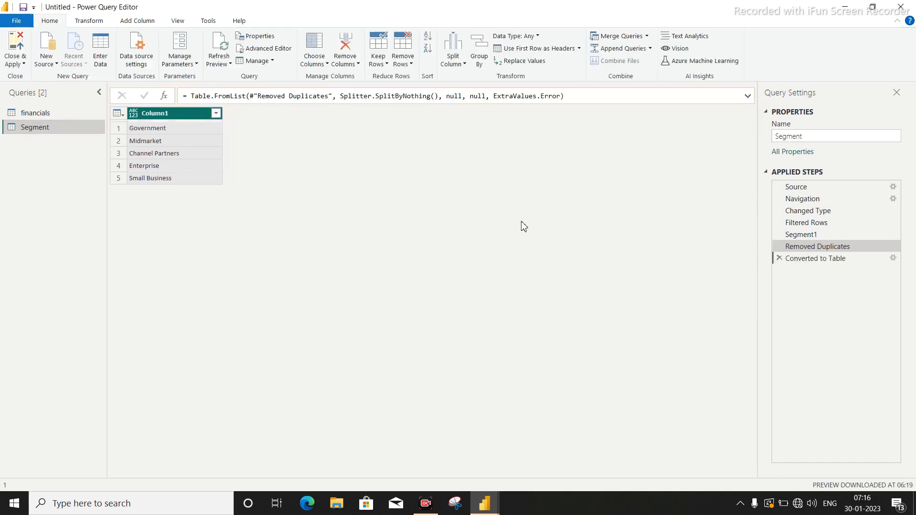
pyautogui.rightClick(152, 115)
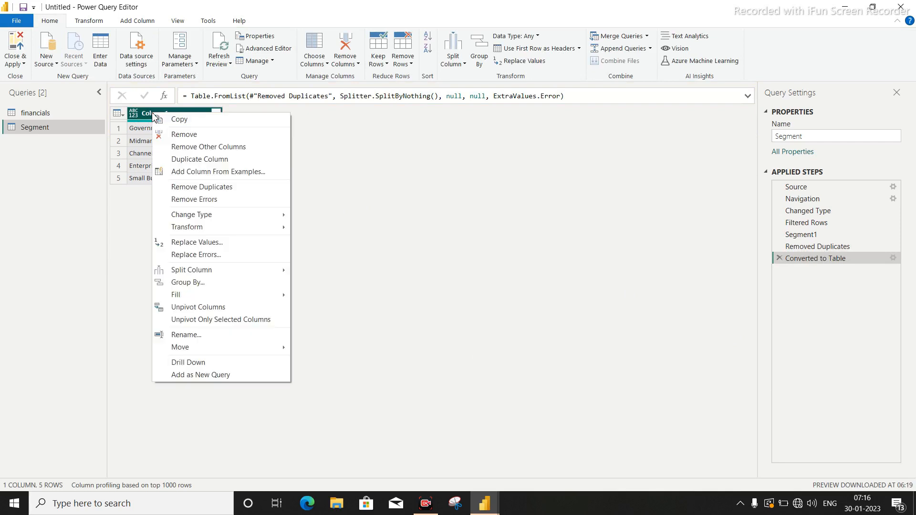
pyautogui.click(190, 335)
pyautogui.write('Segment')
pyautogui.press('Return')
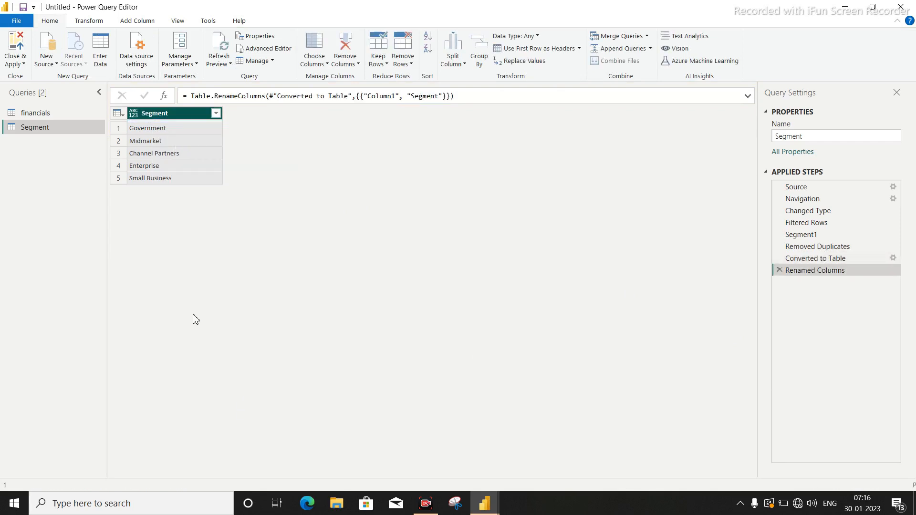
# Add an index column starting from 1 to the Segment table.
pyautogui.click(139, 20)
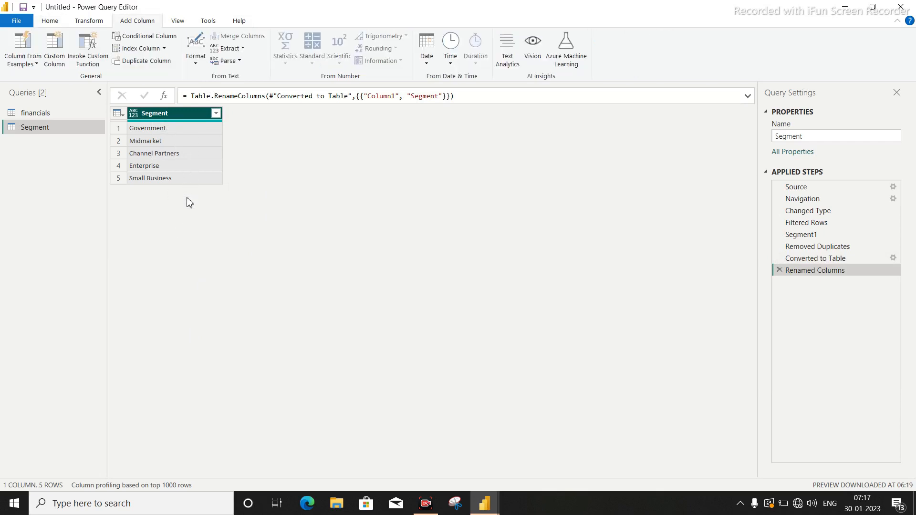
pyautogui.click(164, 49)
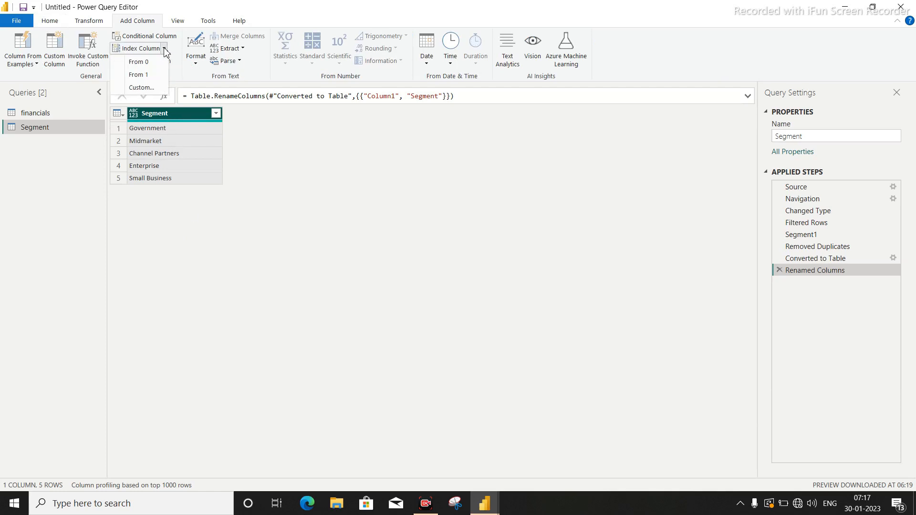
pyautogui.click(142, 75)
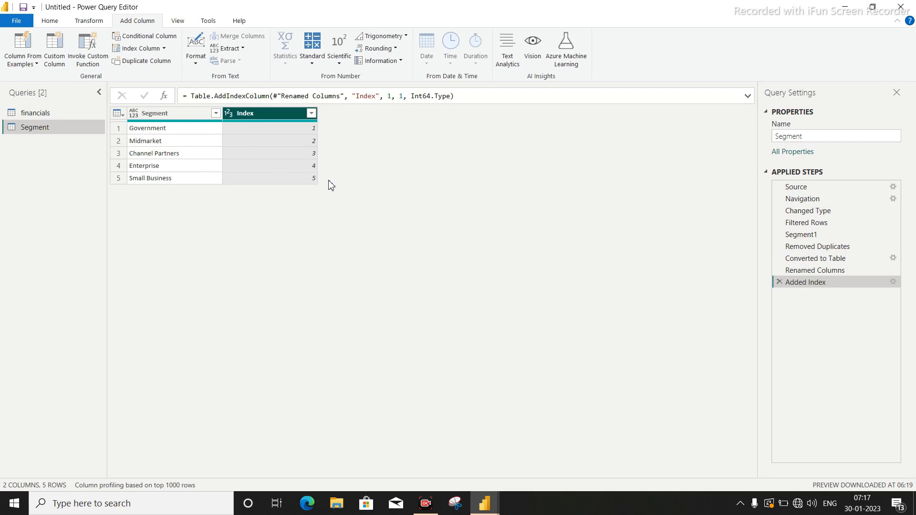
# Add the Country column of financials as a new query and remove duplicates from the resulting list.
pyautogui.click(33, 113)
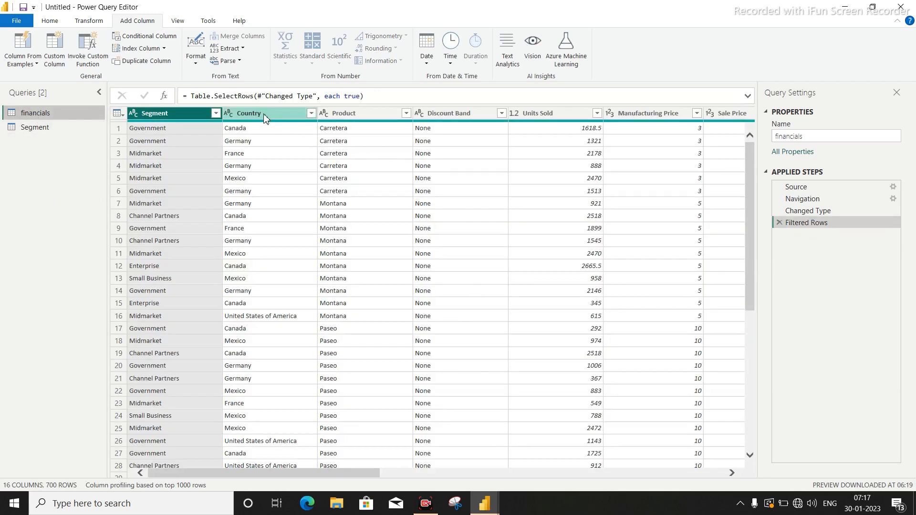
pyautogui.rightClick(265, 117)
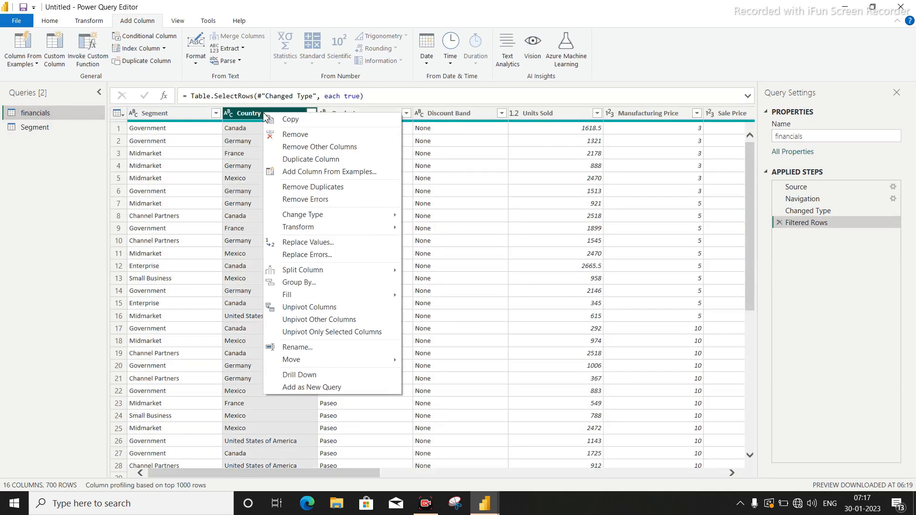
pyautogui.click(340, 485)
pyautogui.rightClick(246, 117)
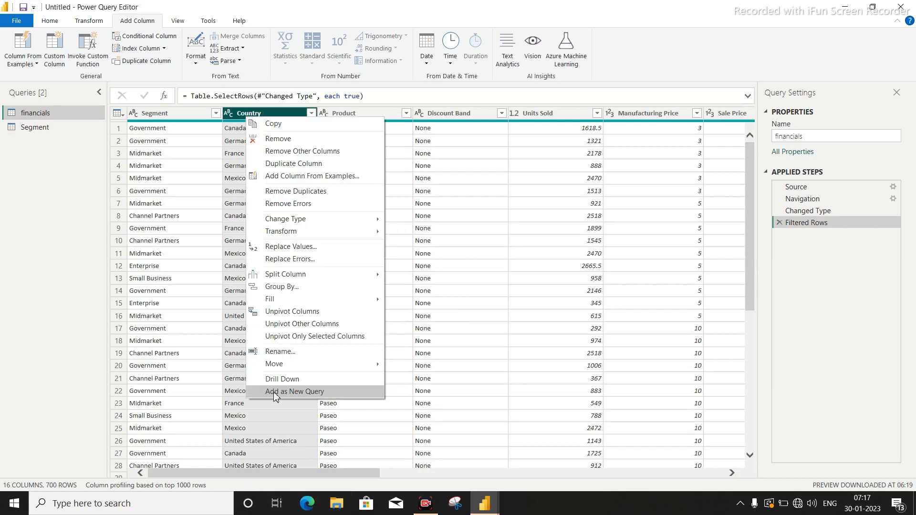
pyautogui.click(275, 391)
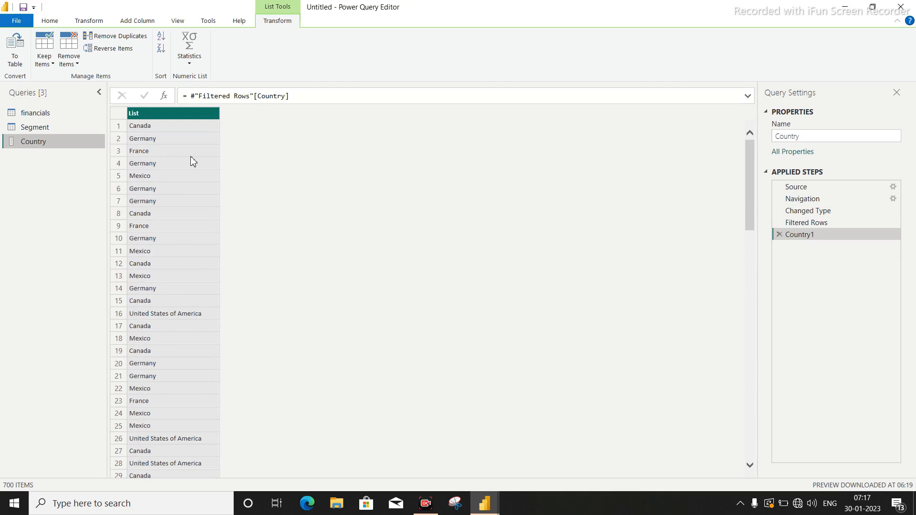
pyautogui.rightClick(153, 114)
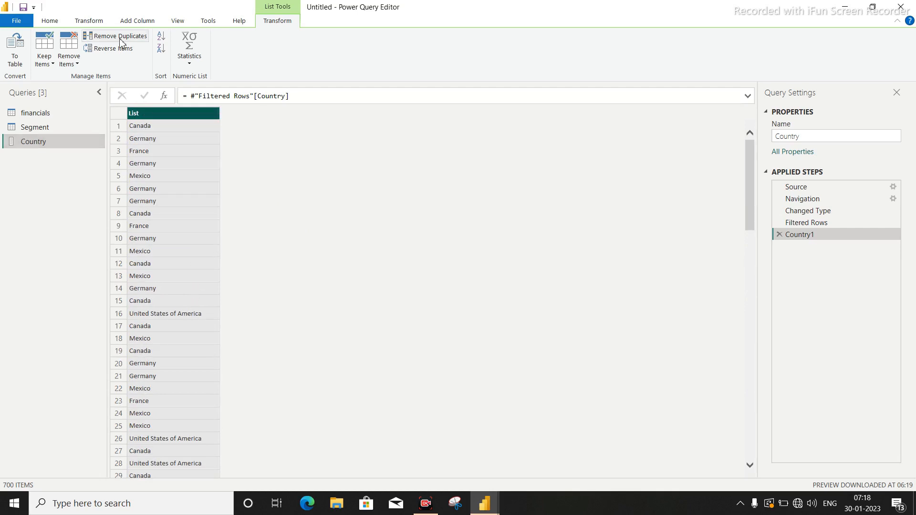
pyautogui.click(120, 37)
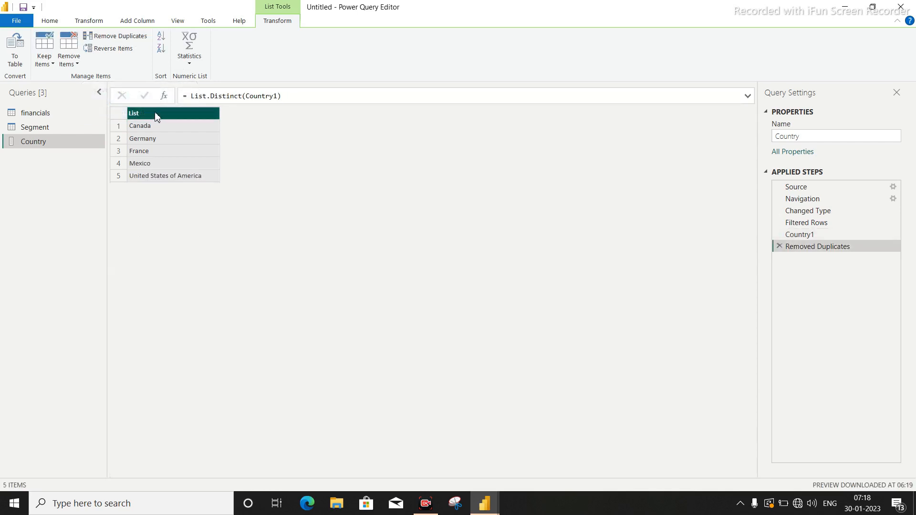
# Convert the Country list to a table with no delimiter and rename its column Country.
pyautogui.click(10, 57)
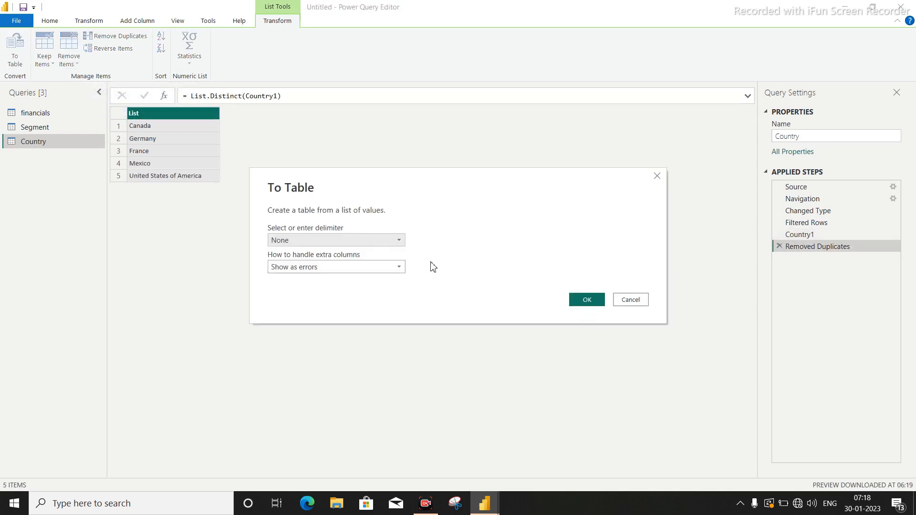
pyautogui.click(597, 301)
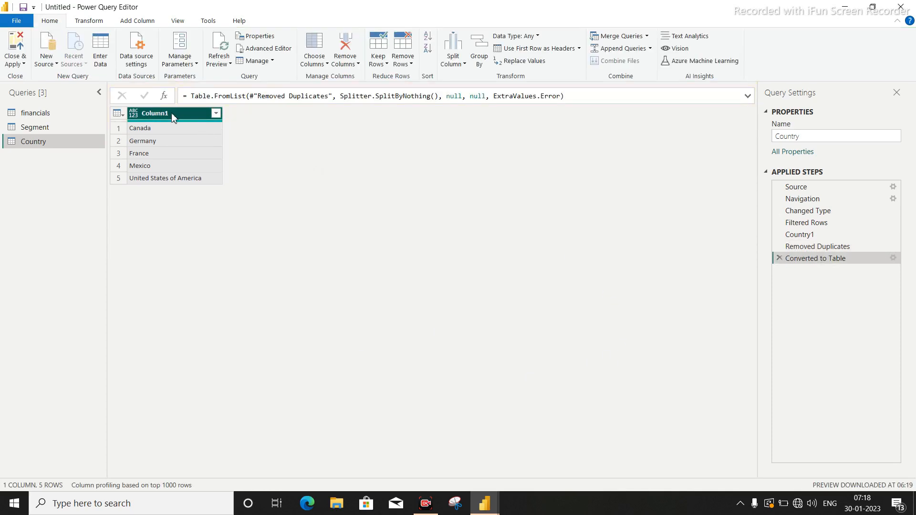
pyautogui.doubleClick(173, 114)
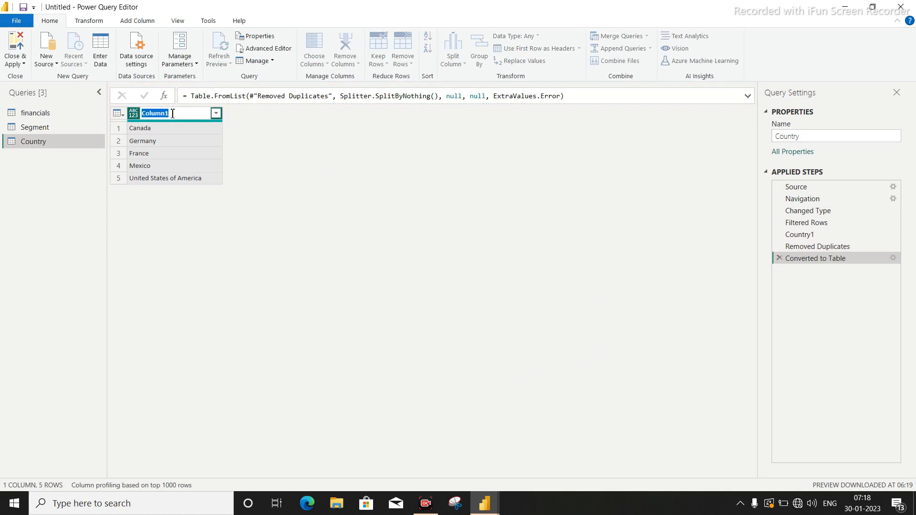
pyautogui.write('Country')
pyautogui.press('Return')
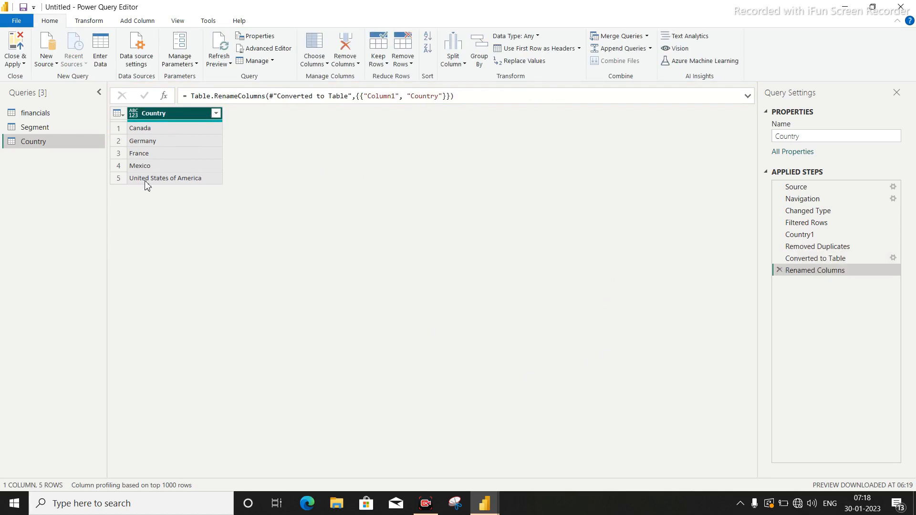
# Add an index column starting from 1 to the Country table.
pyautogui.click(148, 21)
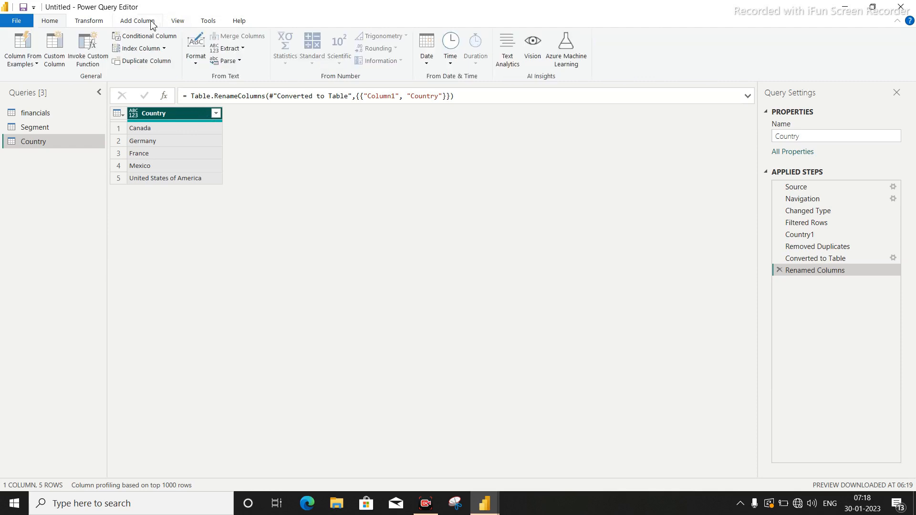
pyautogui.click(163, 48)
pyautogui.click(138, 75)
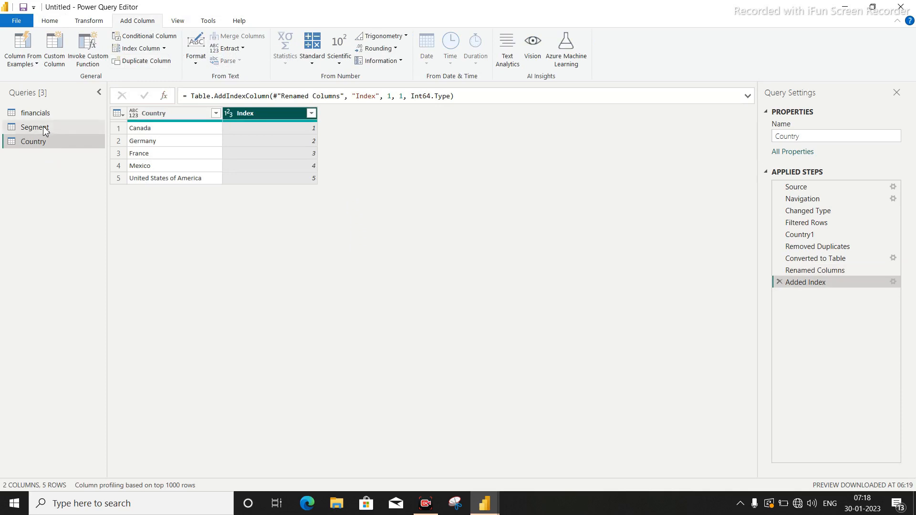
# Add the Product column of financials as a new query and remove duplicates from the resulting list.
pyautogui.click(45, 113)
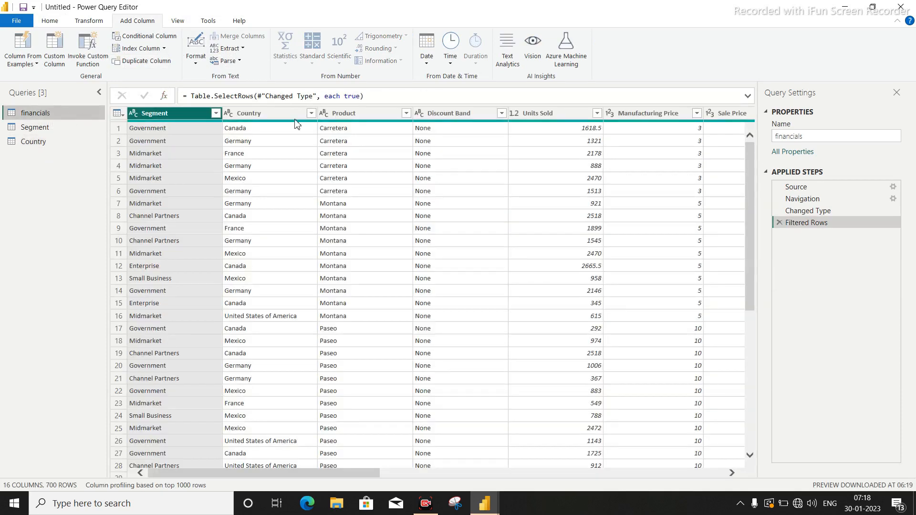
pyautogui.rightClick(365, 118)
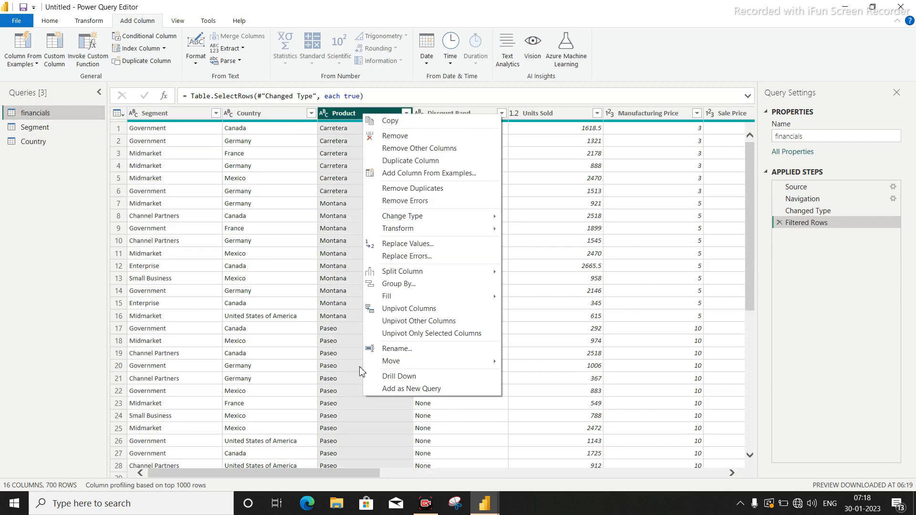
pyautogui.click(388, 389)
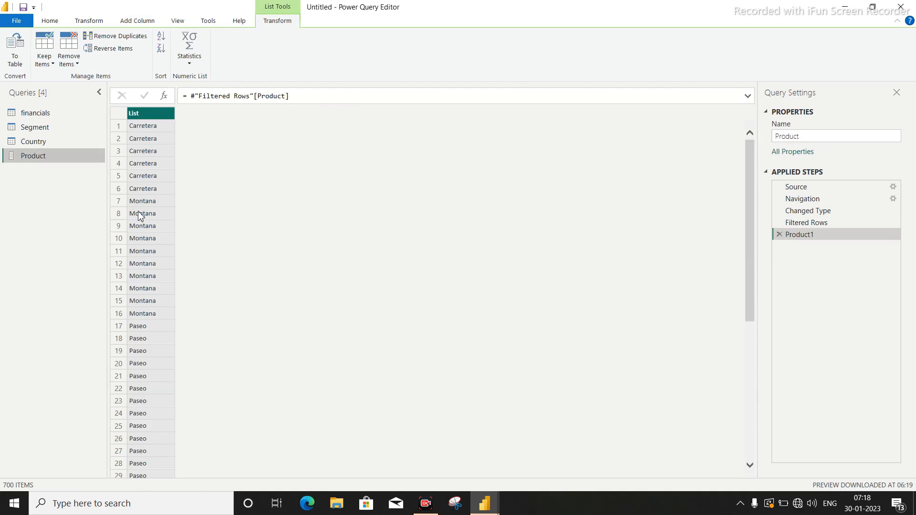
pyautogui.click(133, 41)
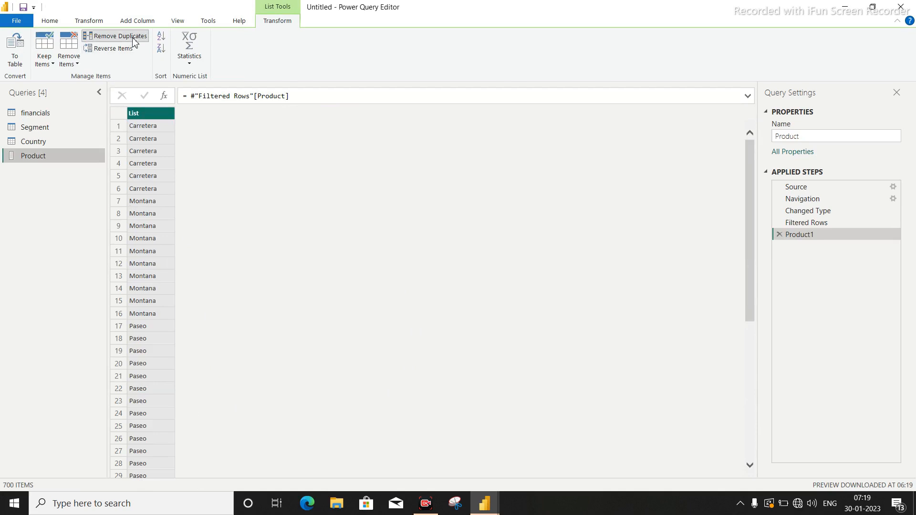
# Convert the Product list to a table with no delimiter and rename its column Product ID.
pyautogui.click(15, 48)
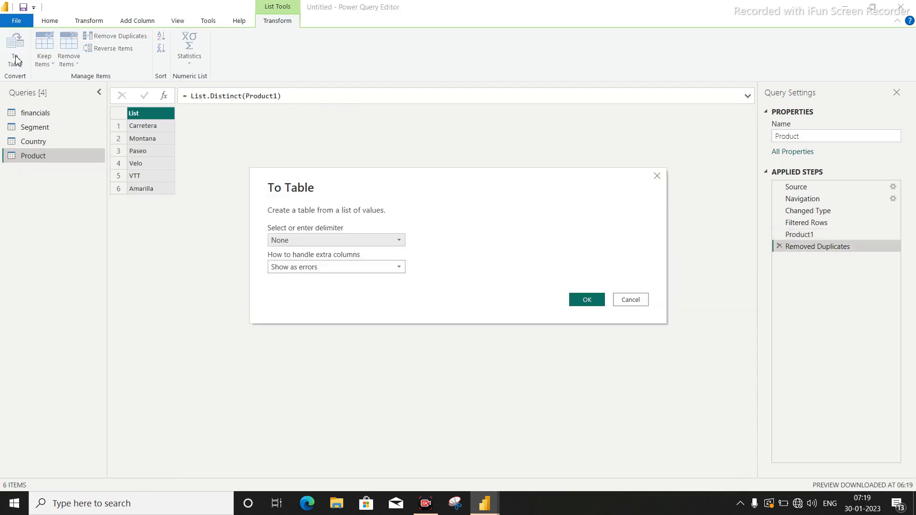
pyautogui.click(586, 299)
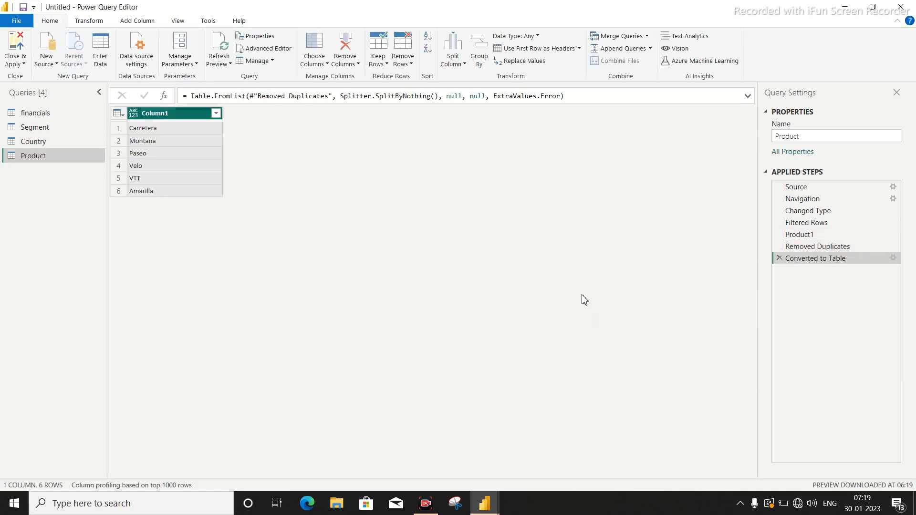
pyautogui.rightClick(178, 116)
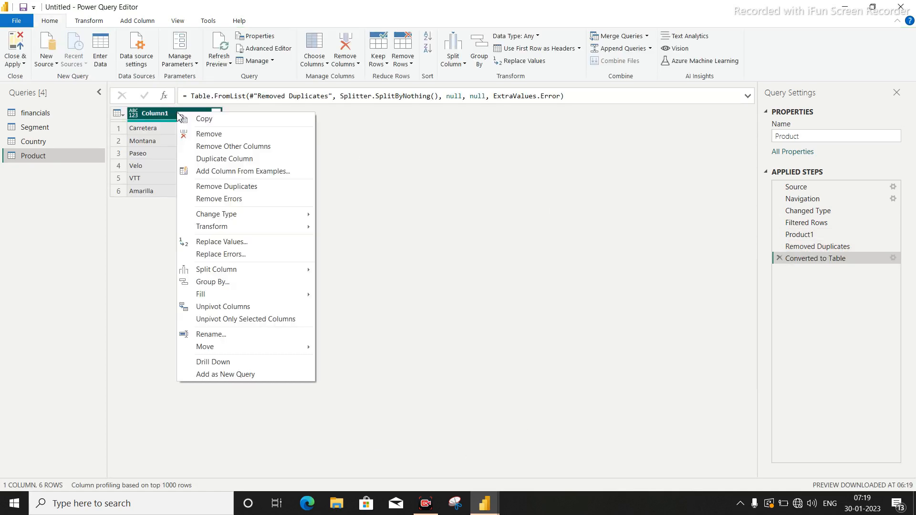
pyautogui.click(215, 335)
pyautogui.click(200, 225)
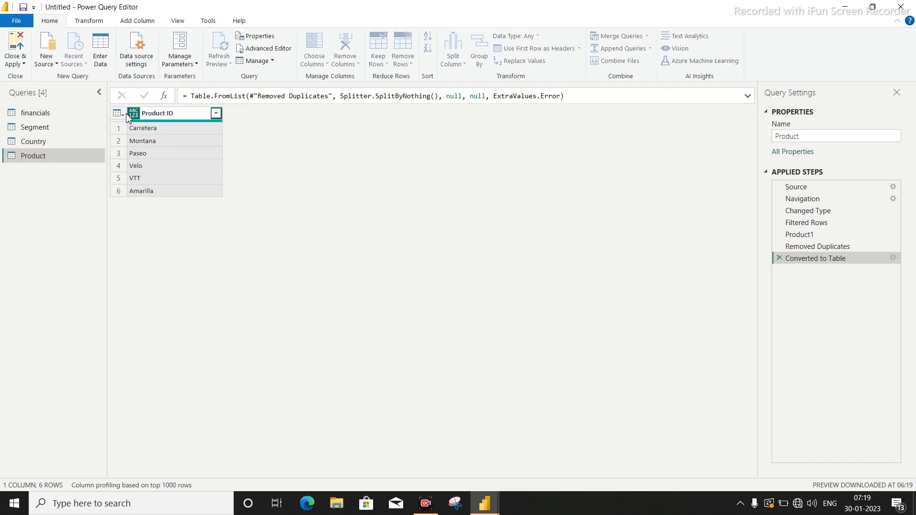
pyautogui.press('Return')
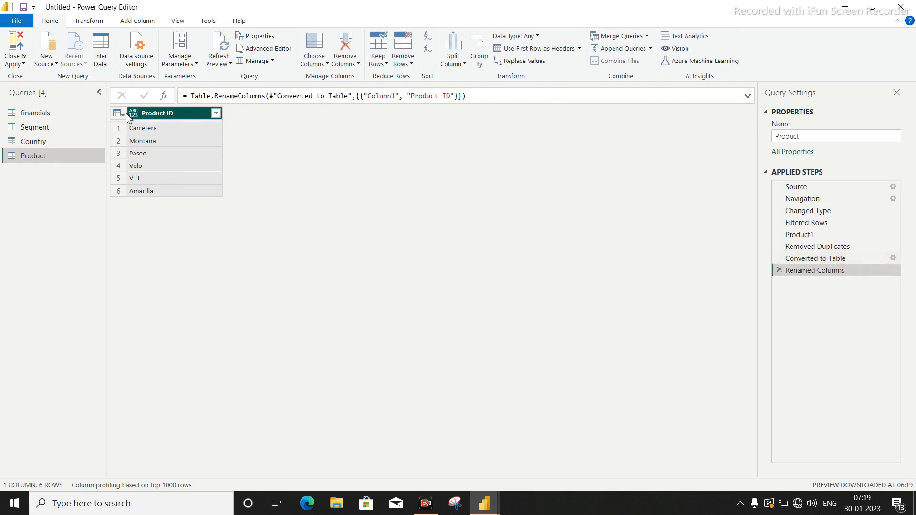
# Add an index column starting from 1 to the Product table, then close Power Query and apply the changes.
pyautogui.click(138, 21)
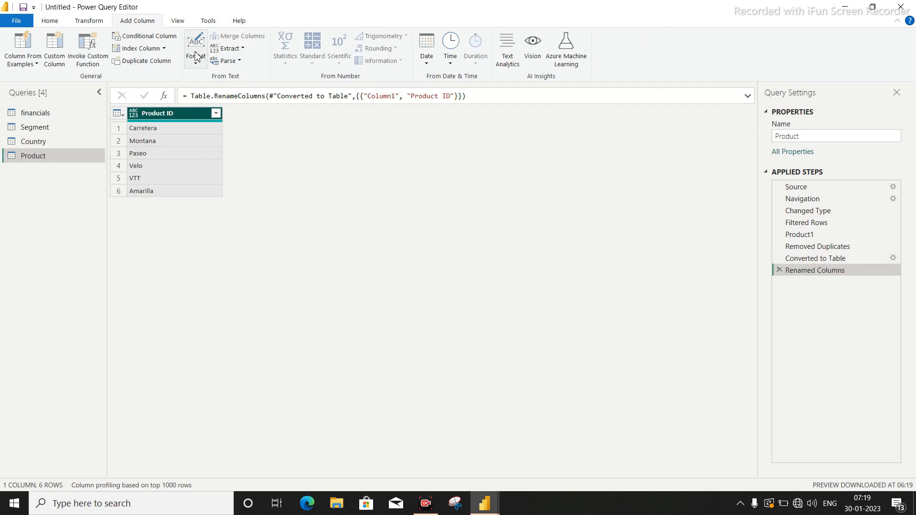
pyautogui.click(161, 49)
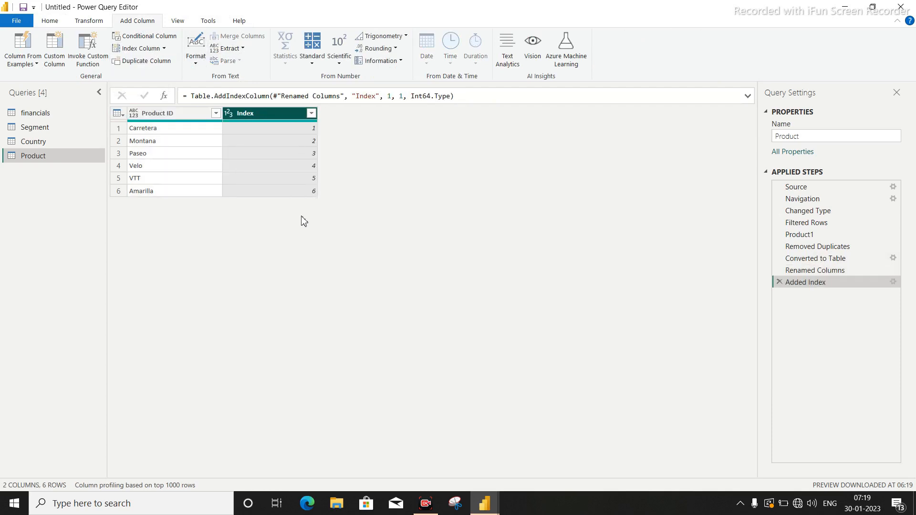
pyautogui.click(54, 22)
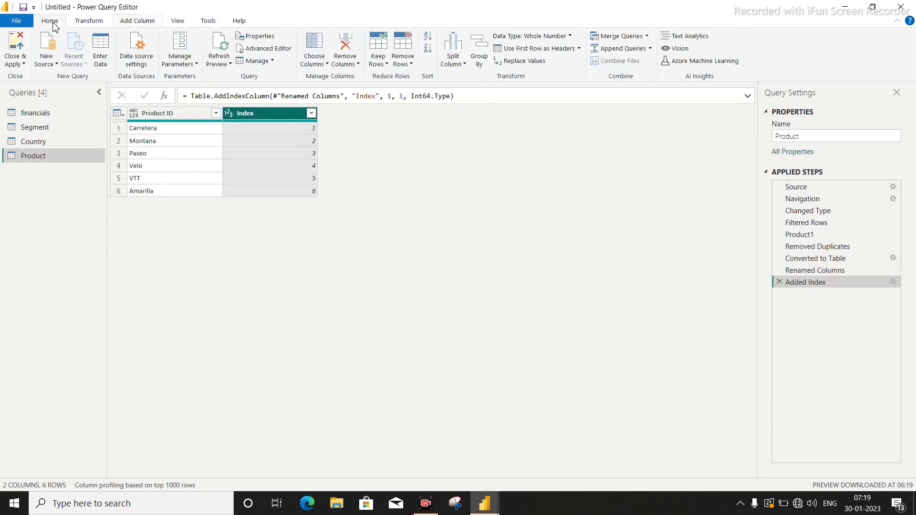
pyautogui.click(18, 42)
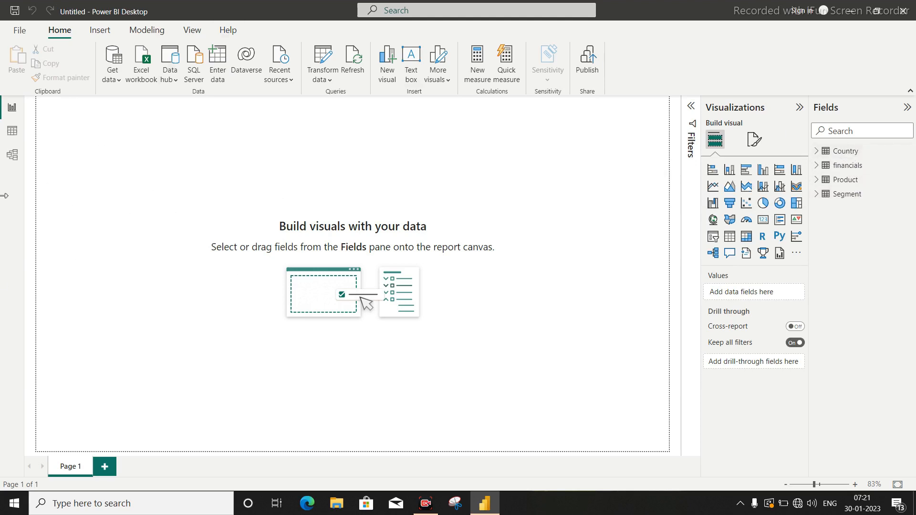
# Open the model view and lengthen the financials table box until all its fields fit.
pyautogui.click(13, 156)
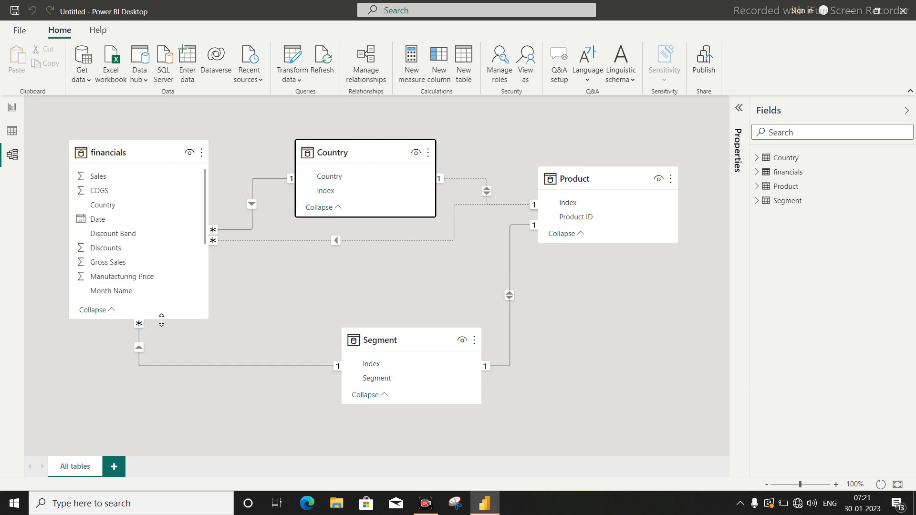
pyautogui.moveTo(162, 319); pyautogui.dragTo(166, 420)
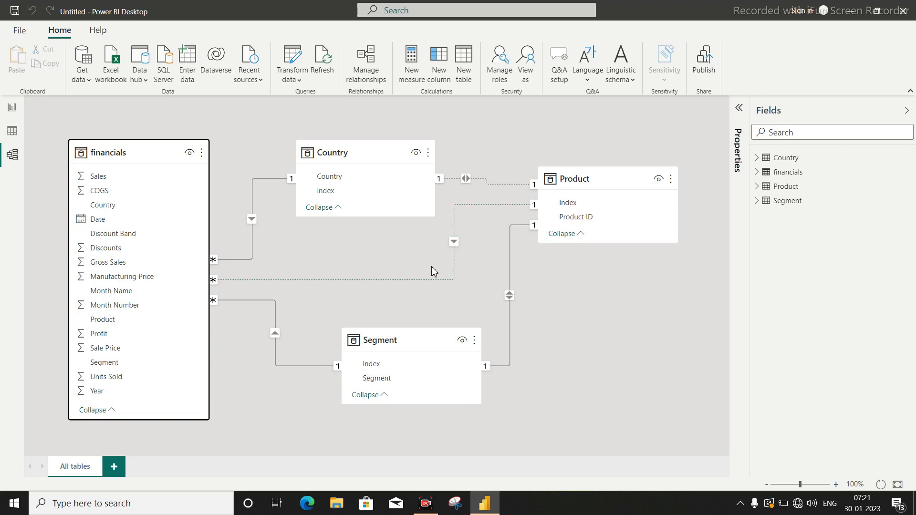
# Delete the Segment–Product and Country–Product relationships from the model.
pyautogui.rightClick(509, 265)
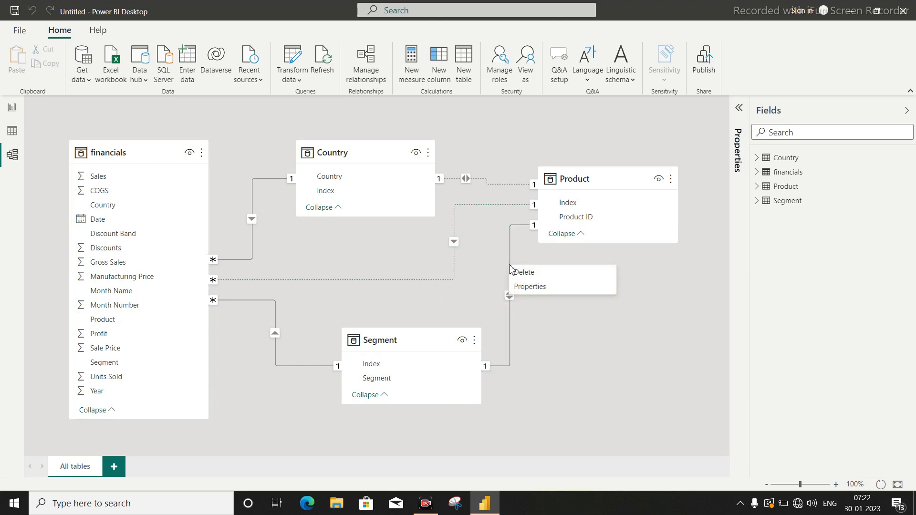
pyautogui.click(523, 272)
pyautogui.rightClick(466, 180)
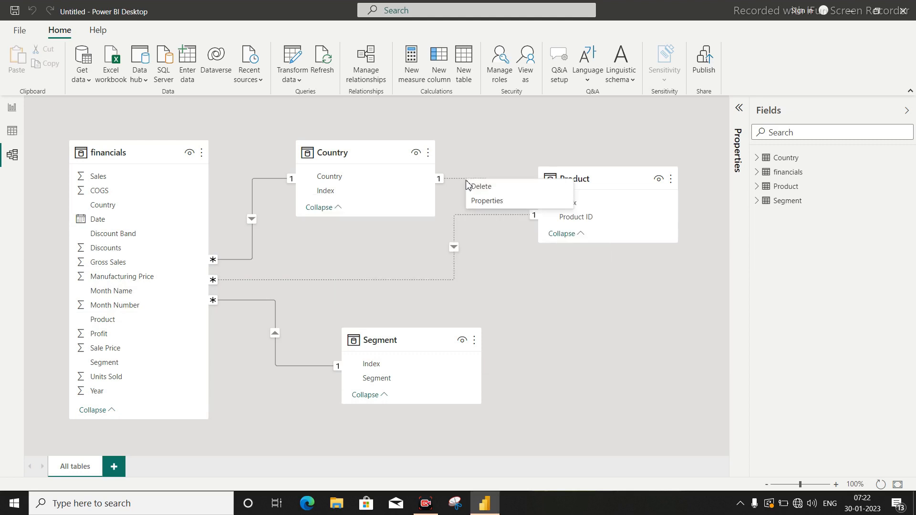
pyautogui.click(483, 187)
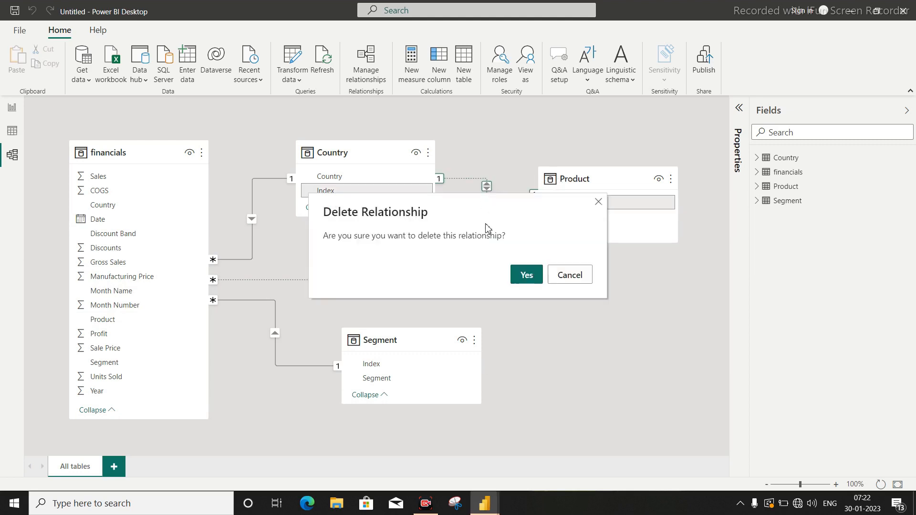
pyautogui.click(525, 272)
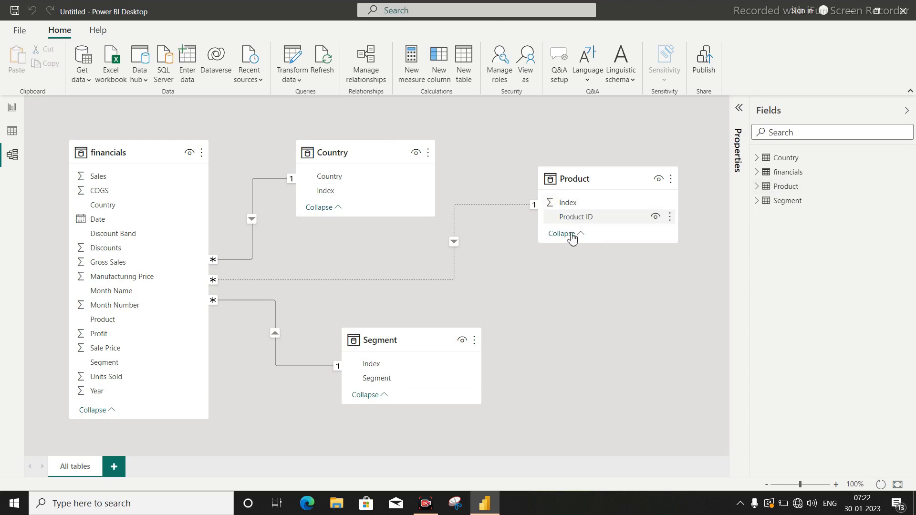
# Create a relationship from Product ID in the Product table to Index in the Segment table.
pyautogui.click(582, 220)
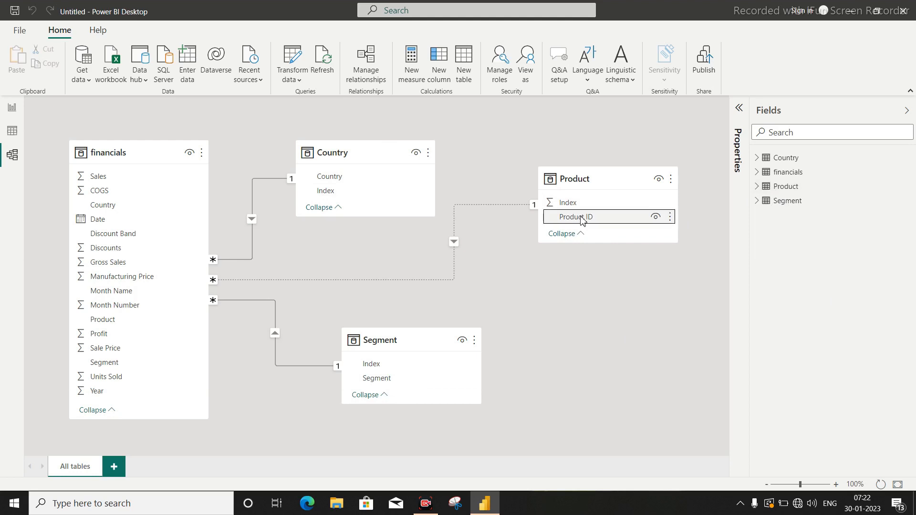
pyautogui.moveTo(582, 220); pyautogui.dragTo(391, 367)
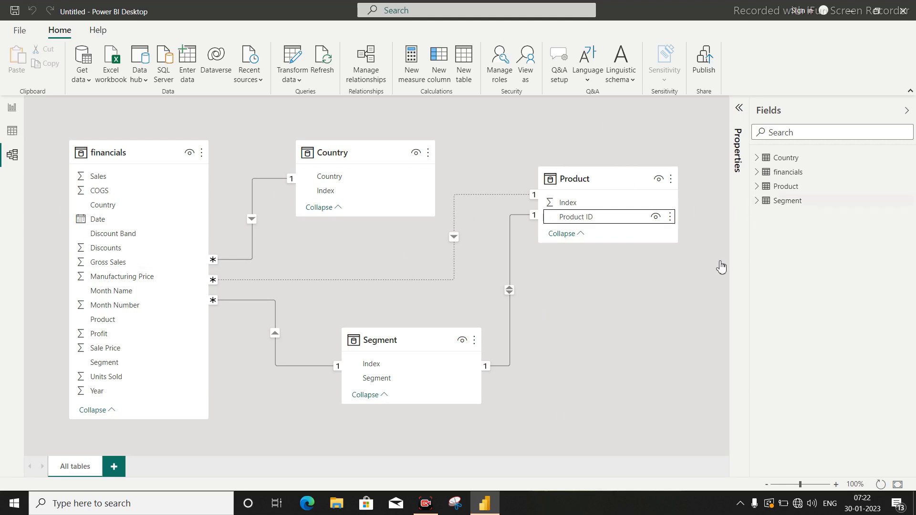
# Add an empty line and clustered column chart to the report's Page 1 and move it inward from the page corner.
pyautogui.click(12, 108)
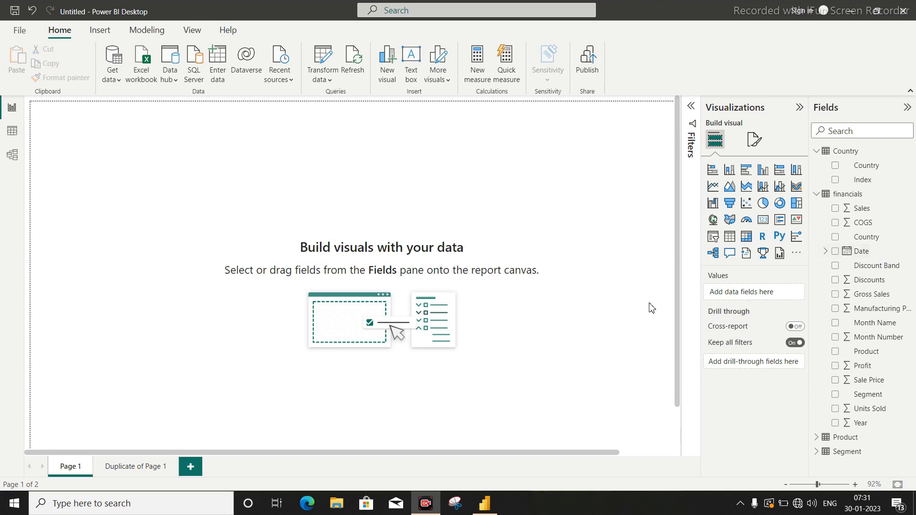
pyautogui.click(781, 189)
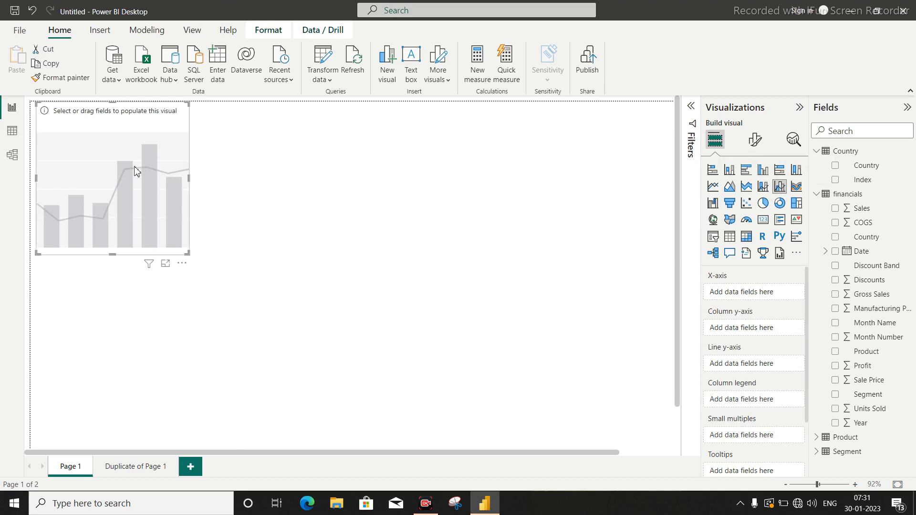
pyautogui.moveTo(133, 169); pyautogui.dragTo(206, 233)
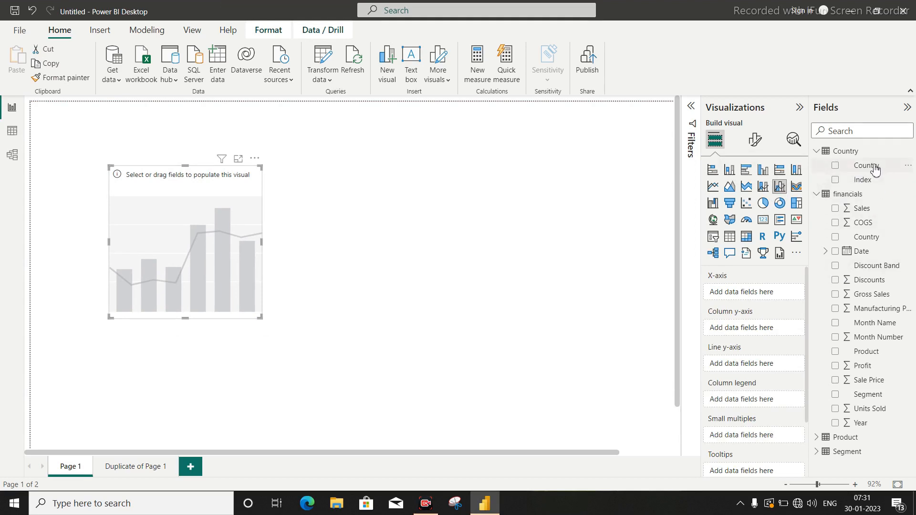
# Set the column chart's X-axis to Country from the Country table and its column y-axis to Units Sold from financials.
pyautogui.moveTo(875, 170); pyautogui.dragTo(767, 293)
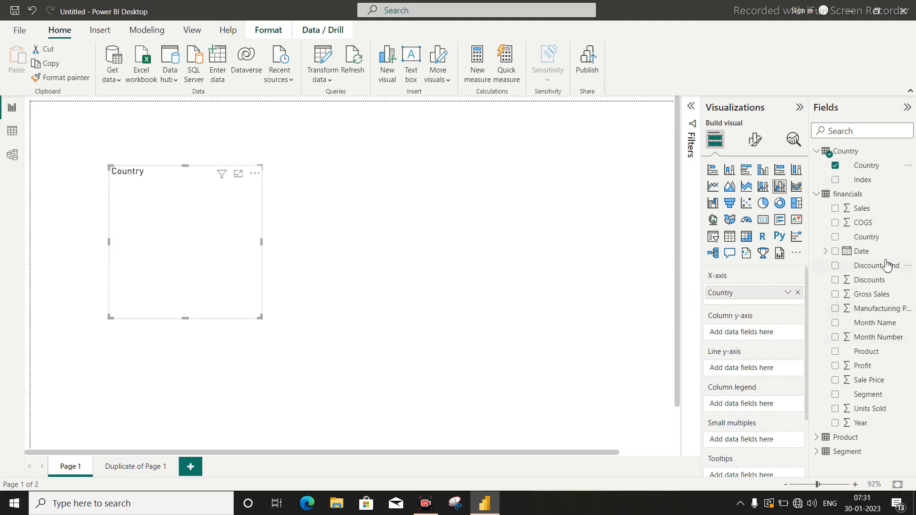
pyautogui.click(818, 195)
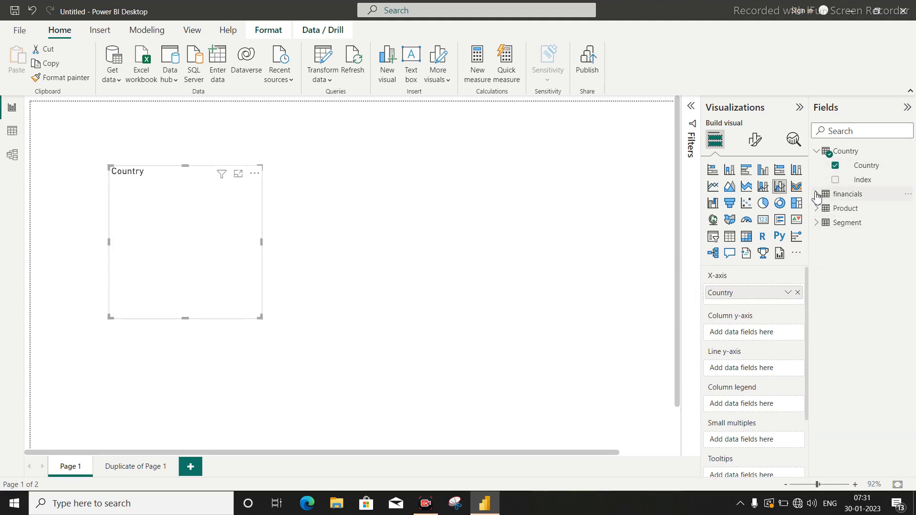
pyautogui.click(817, 194)
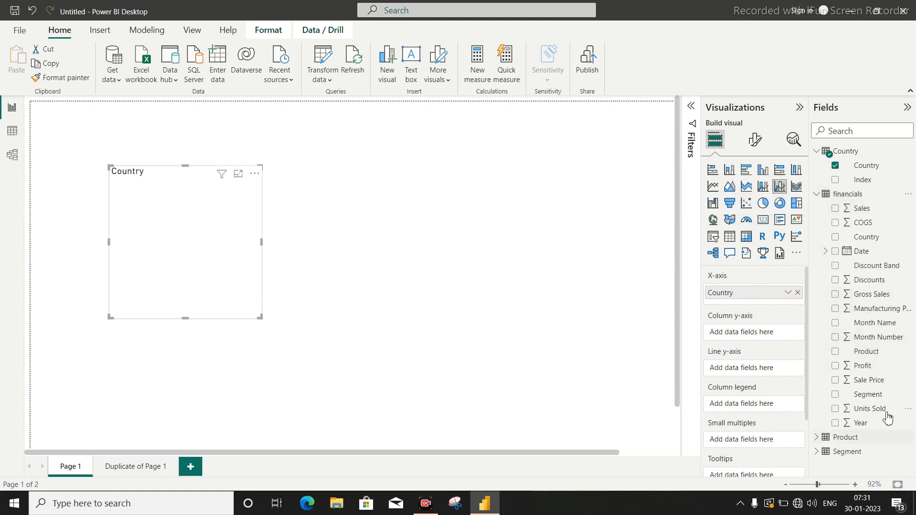
pyautogui.moveTo(878, 409); pyautogui.dragTo(766, 334)
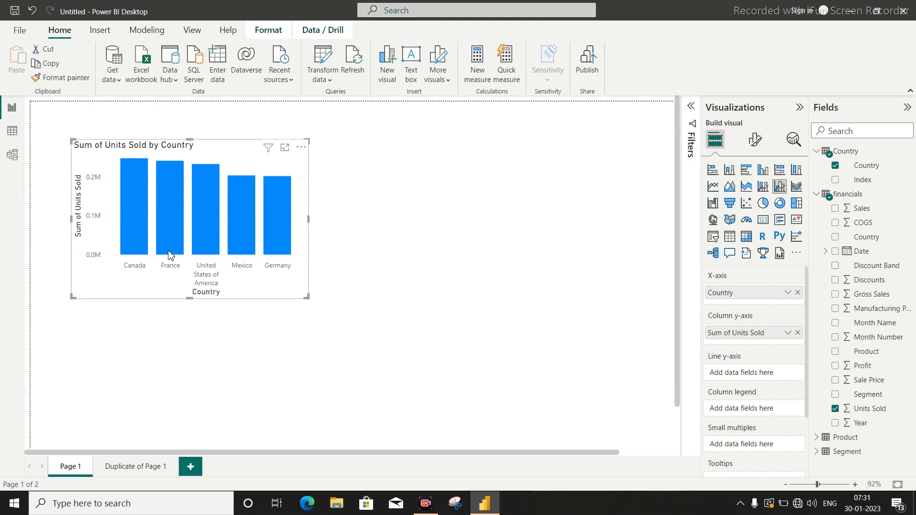
pyautogui.click(292, 363)
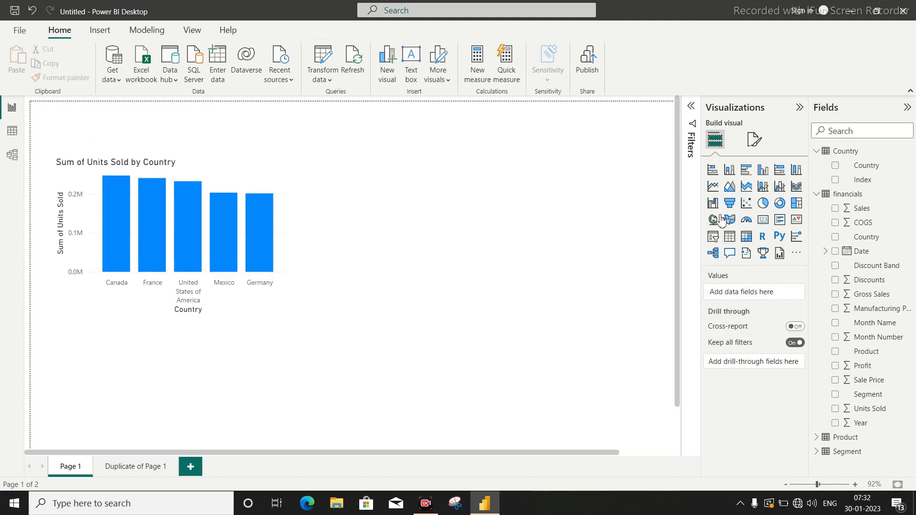
# Add a line chart, place it to the right of the column chart and widen it.
pyautogui.click(713, 189)
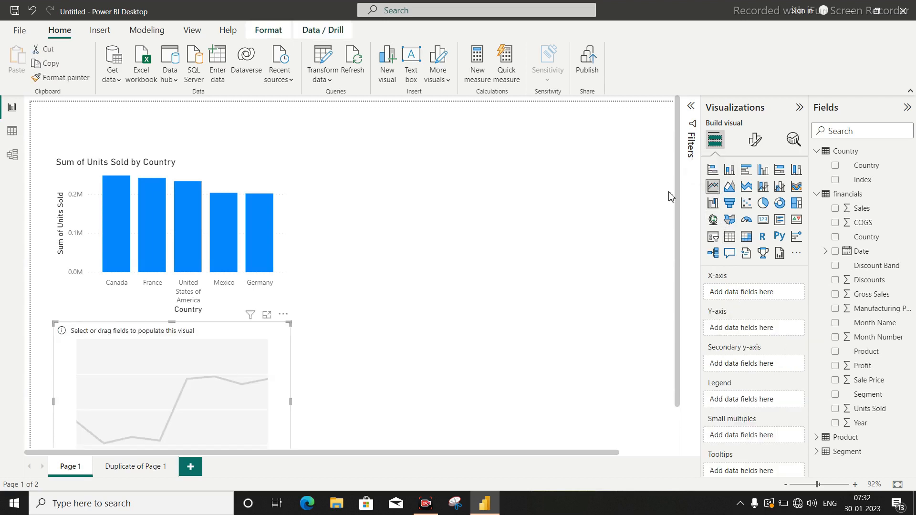
pyautogui.moveTo(176, 385); pyautogui.dragTo(450, 213)
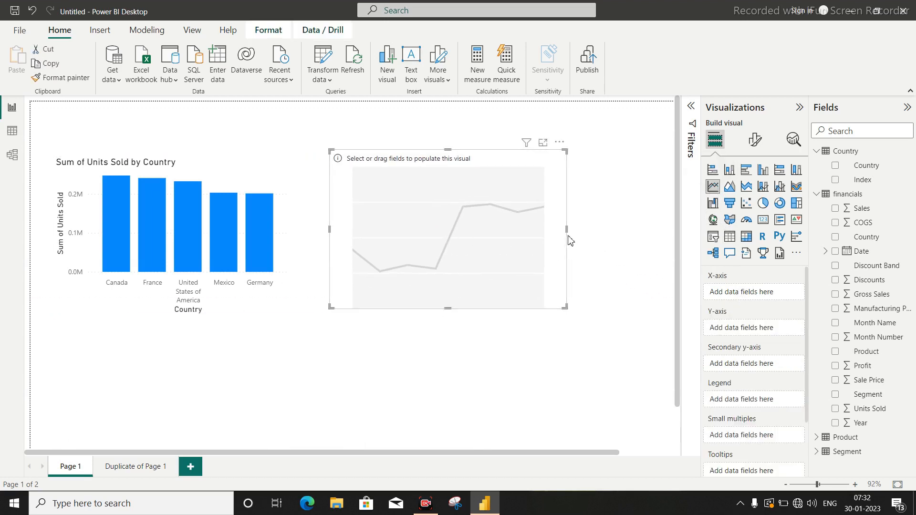
pyautogui.moveTo(571, 232); pyautogui.dragTo(636, 237)
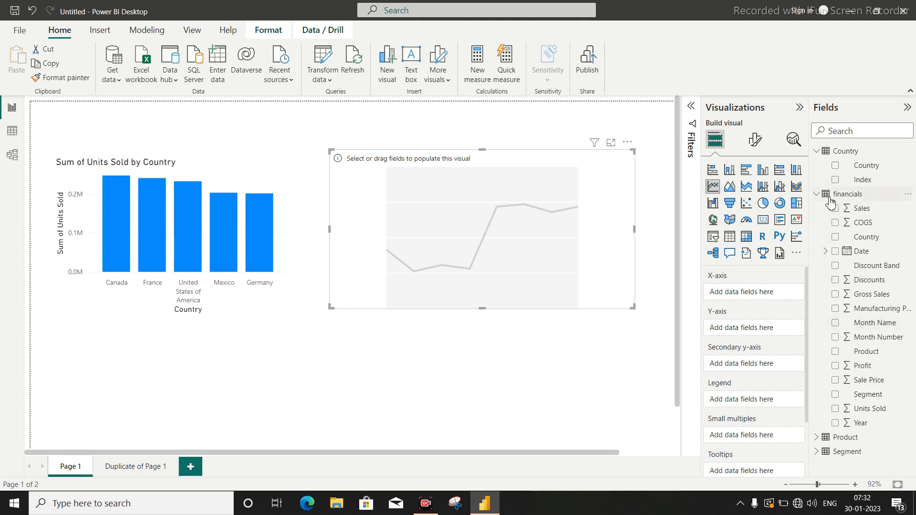
# Set the line chart's X-axis to Month from the Date hierarchy and its Y-axis to Units Sold.
pyautogui.click(825, 251)
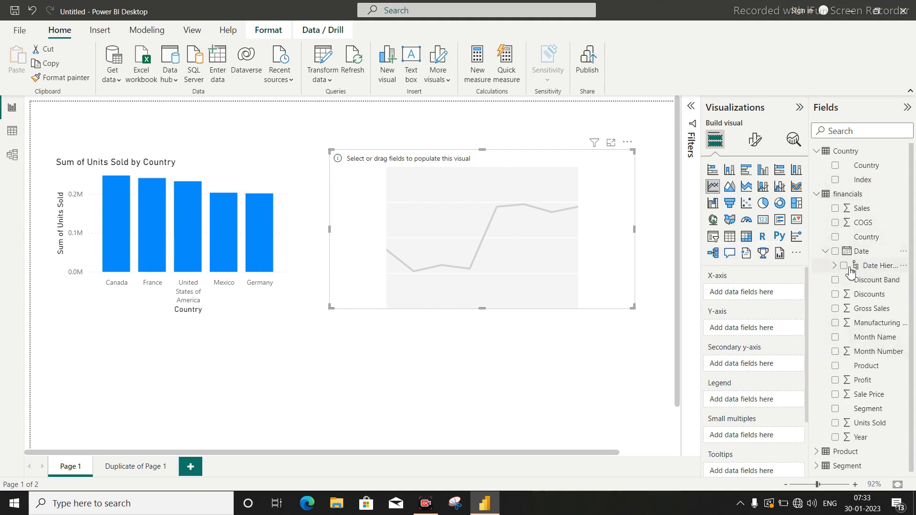
pyautogui.click(834, 265)
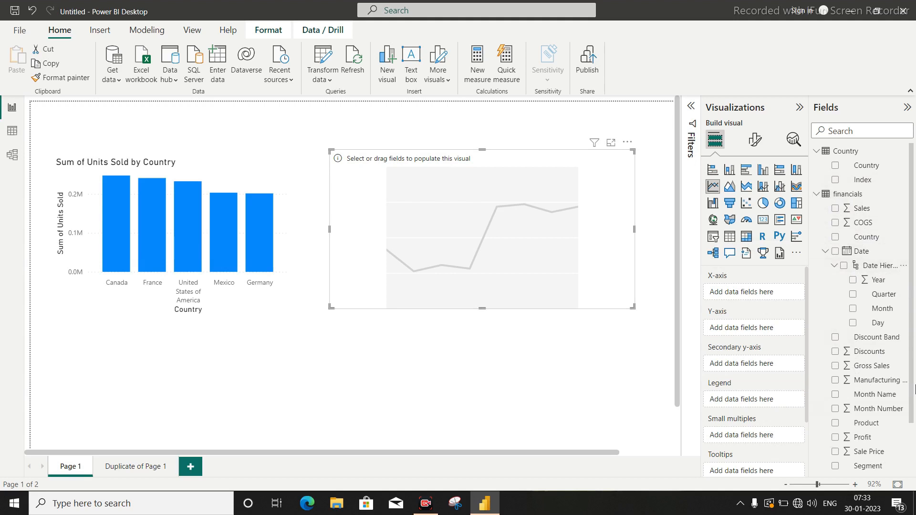
pyautogui.click(885, 310)
pyautogui.scroll(-1, 869, 334)
pyautogui.moveTo(870, 421); pyautogui.dragTo(773, 342)
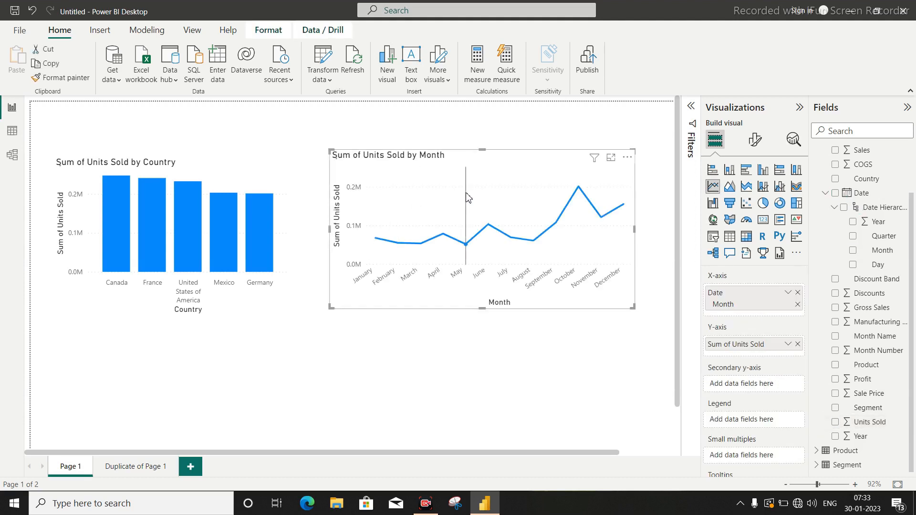
# Format the column chart's X-axis values as black, bold text at size 10.
pyautogui.click(245, 400)
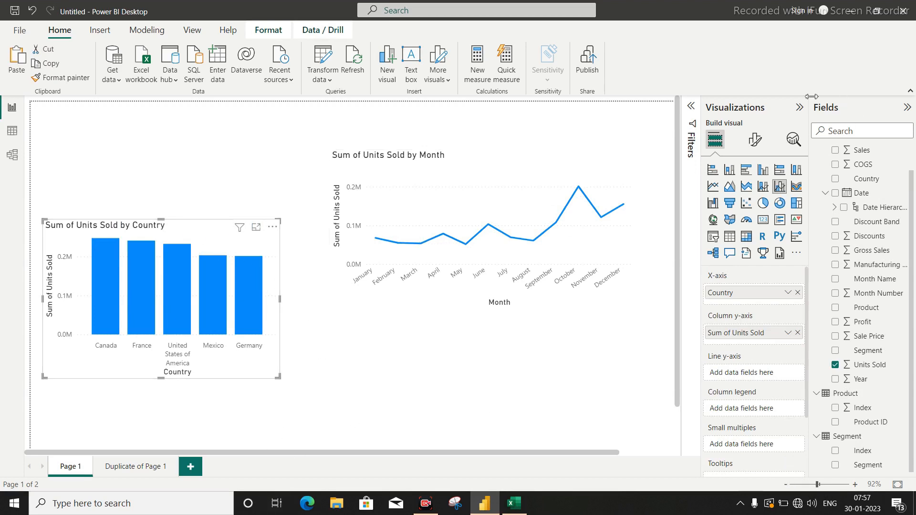
pyautogui.click(756, 140)
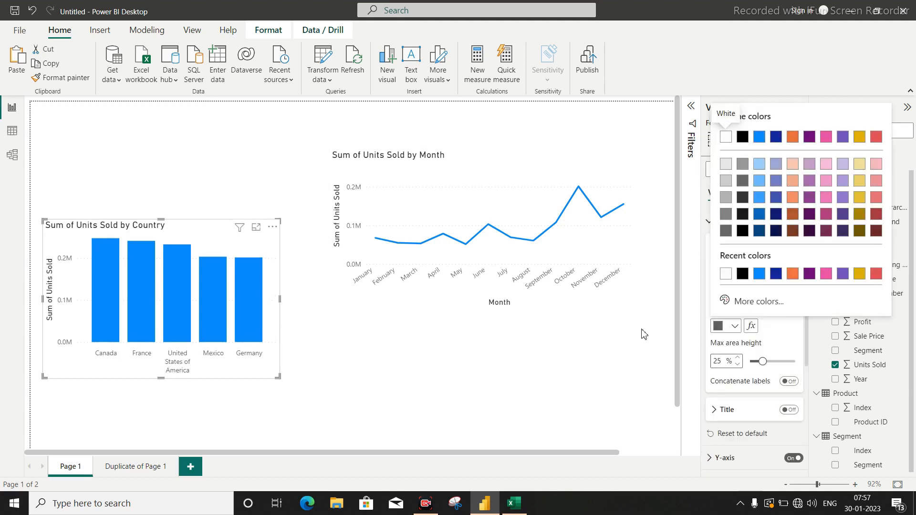
pyautogui.click(736, 327)
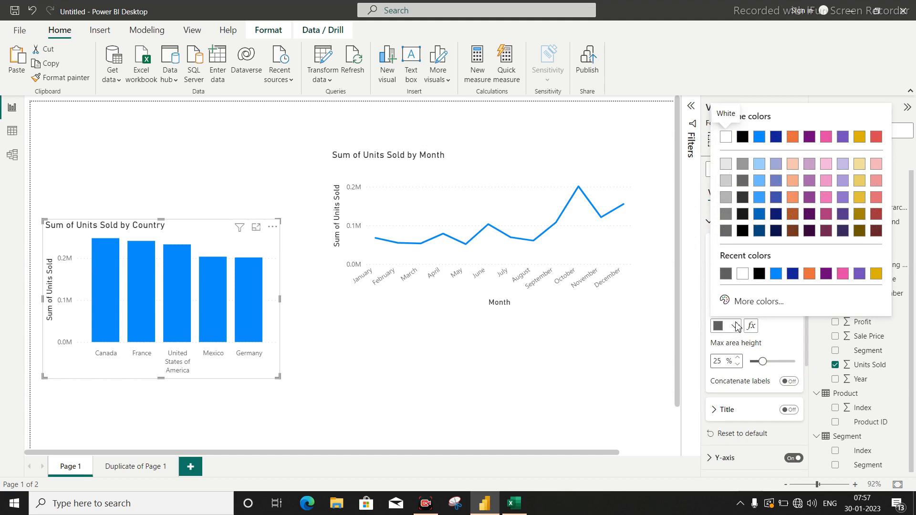
pyautogui.click(742, 138)
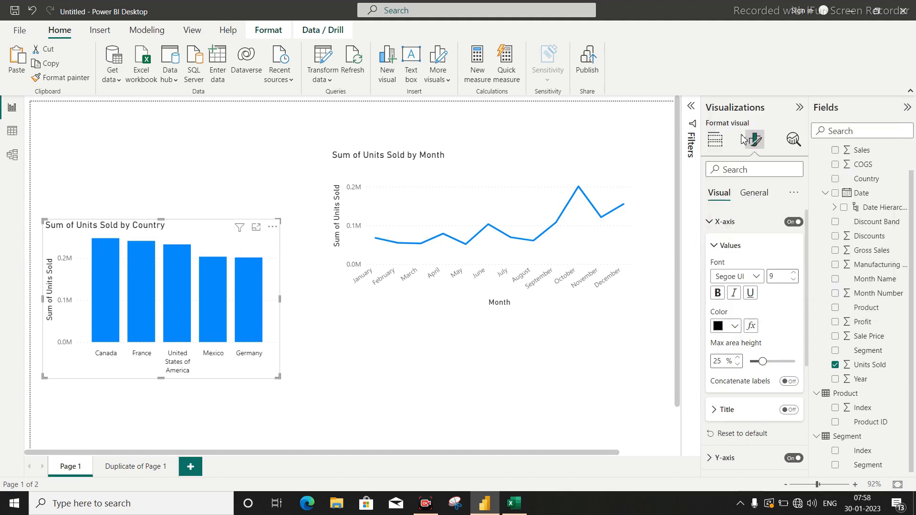
pyautogui.click(718, 293)
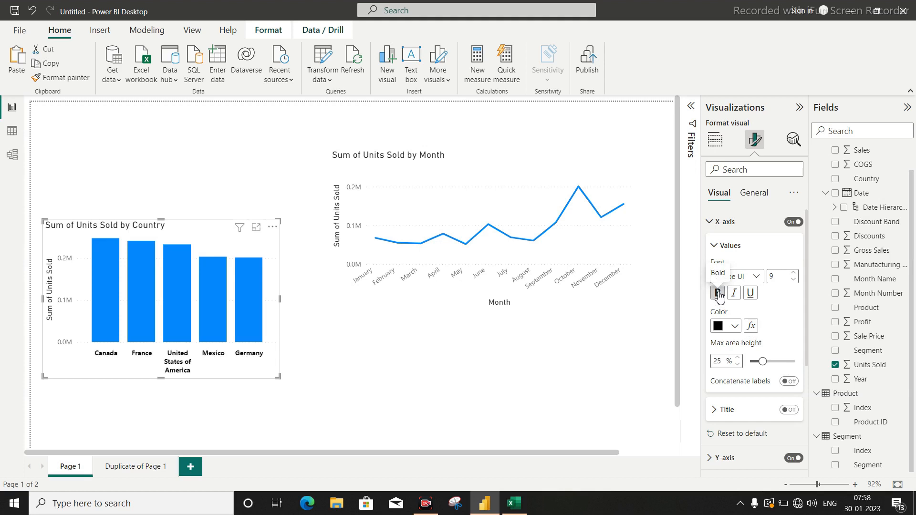
pyautogui.click(794, 273)
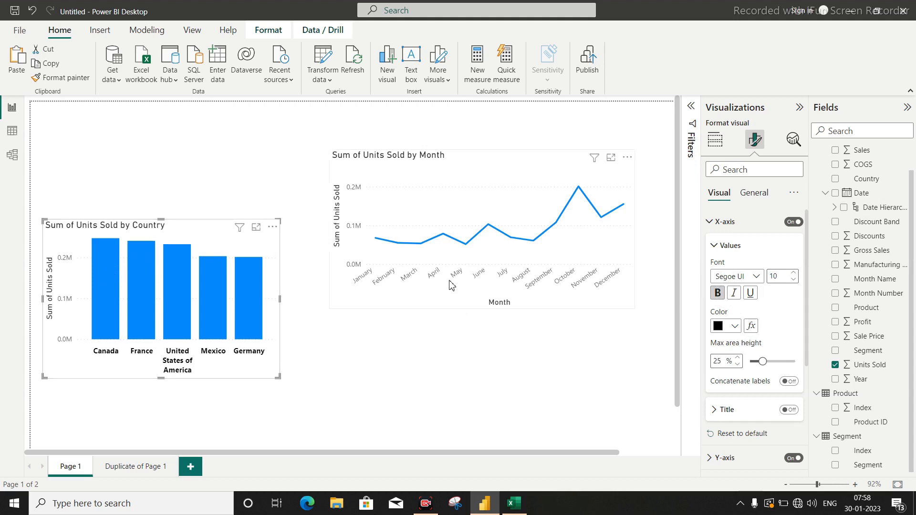
# Change the column chart's title to "COUNTRY WISE SALSE" and center it horizontally.
pyautogui.click(753, 192)
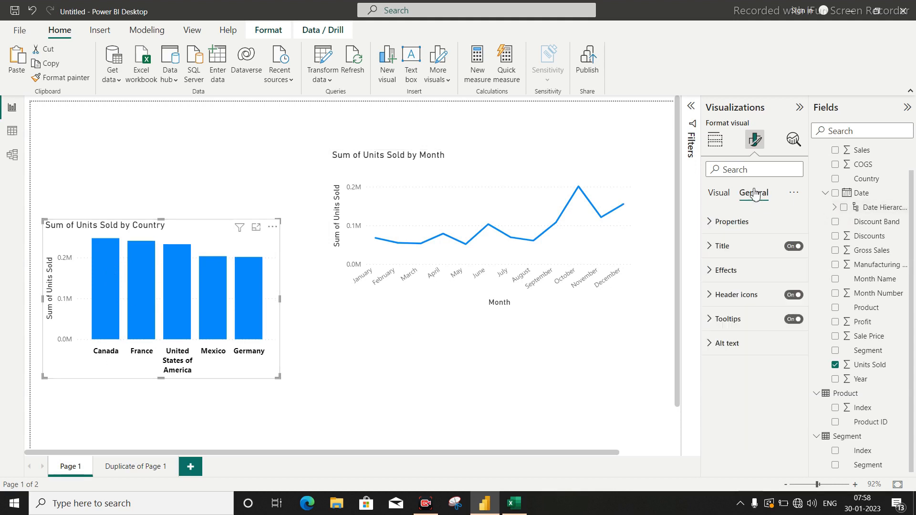
pyautogui.click(711, 247)
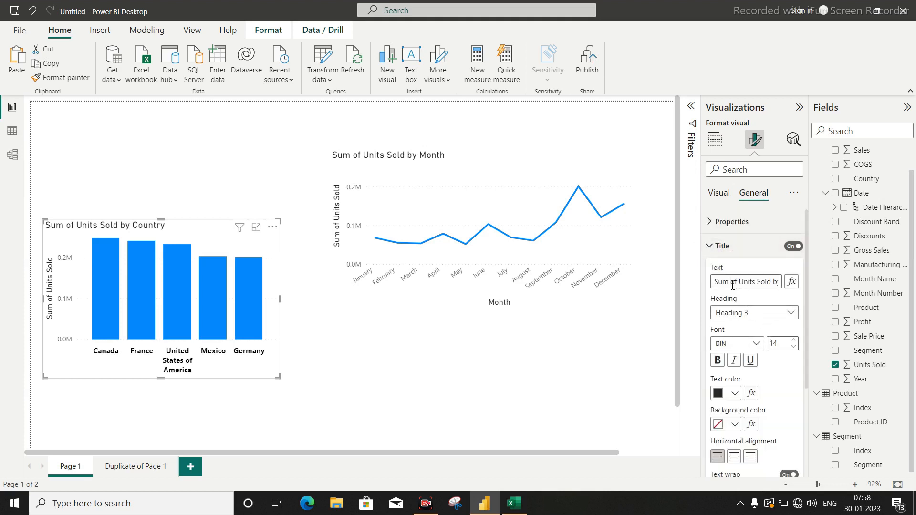
pyautogui.click(733, 285)
pyautogui.hotkey('ctrl', 'a')
pyautogui.press('BackSpace')
pyautogui.write('COUNTR')
pyautogui.write('Y')
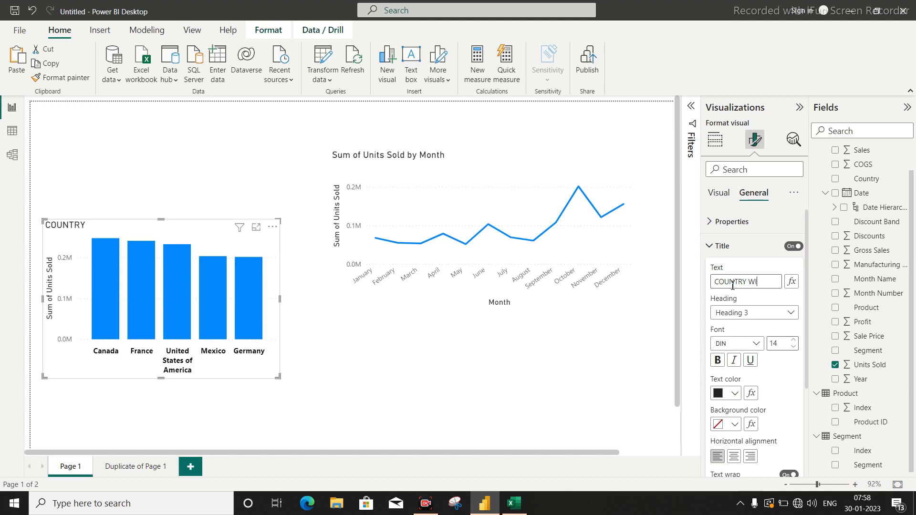
pyautogui.write(' WISE')
pyautogui.write('SALSE')
pyautogui.scroll(-2, 732, 333)
pyautogui.click(733, 376)
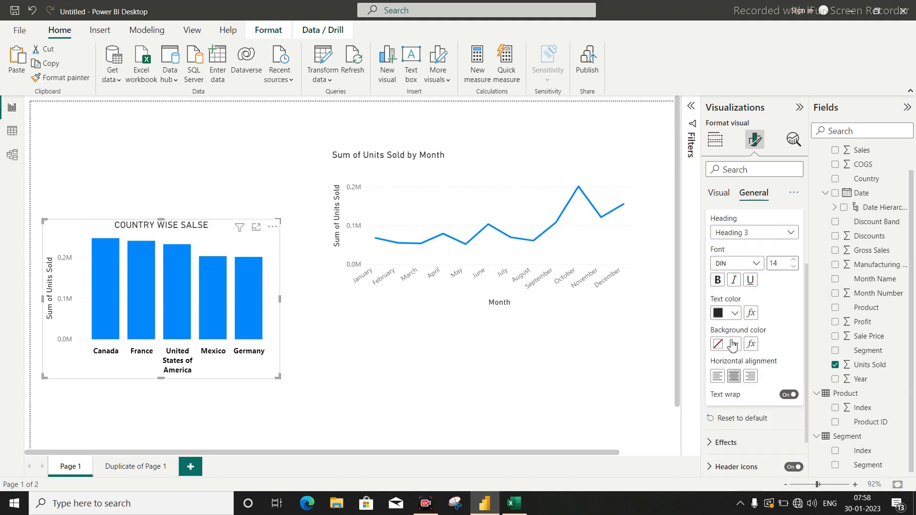
pyautogui.scroll(2, 734, 278)
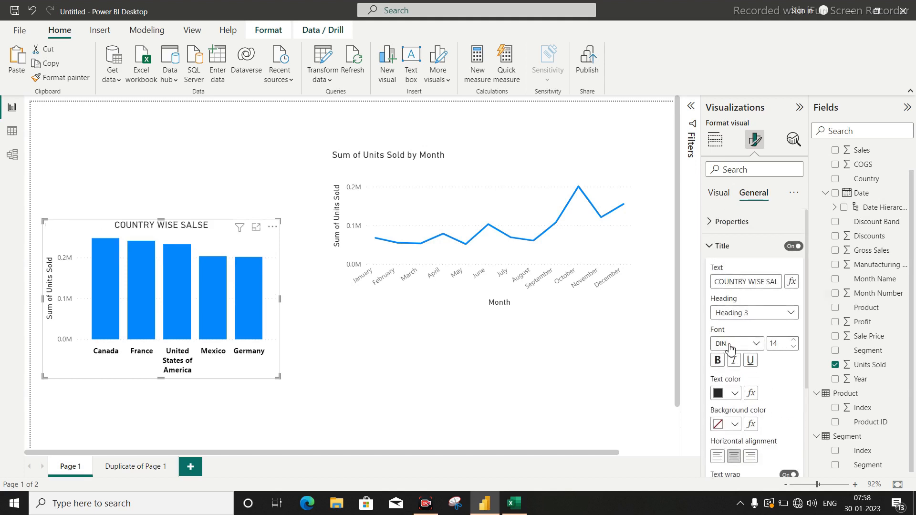
# Set the column chart's title font to a Segoe UI typeface and its text color to blue #118DFF.
pyautogui.click(758, 344)
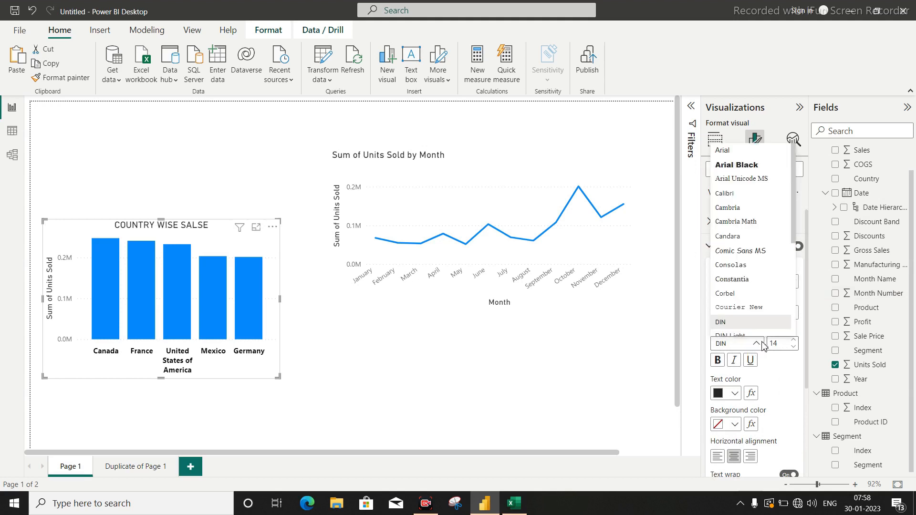
pyautogui.click(738, 183)
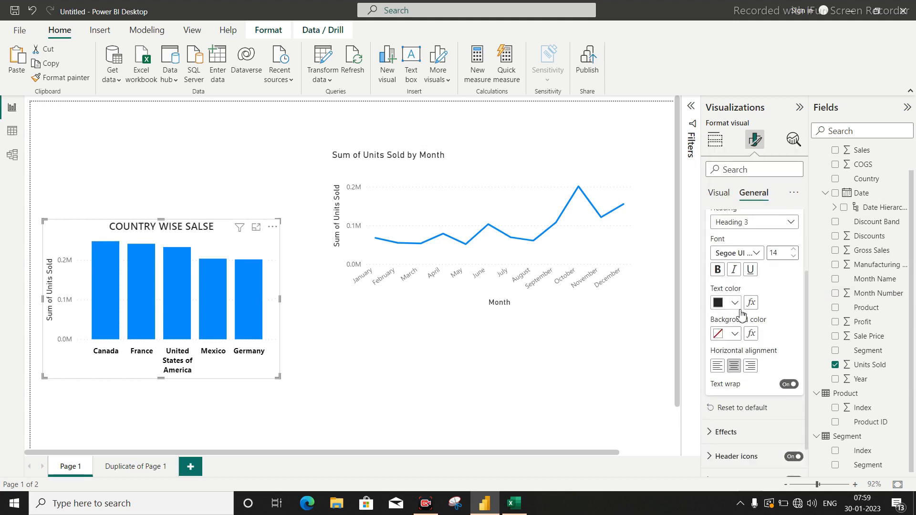
pyautogui.click(735, 303)
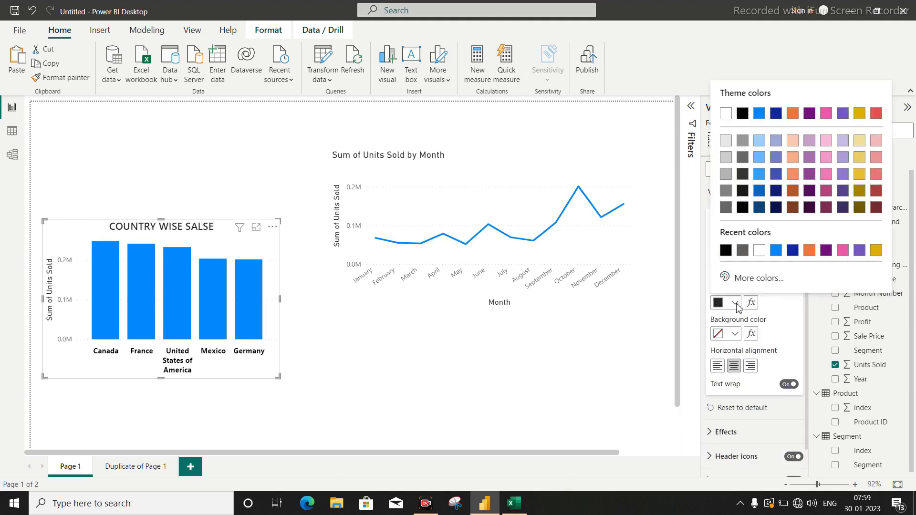
pyautogui.click(776, 251)
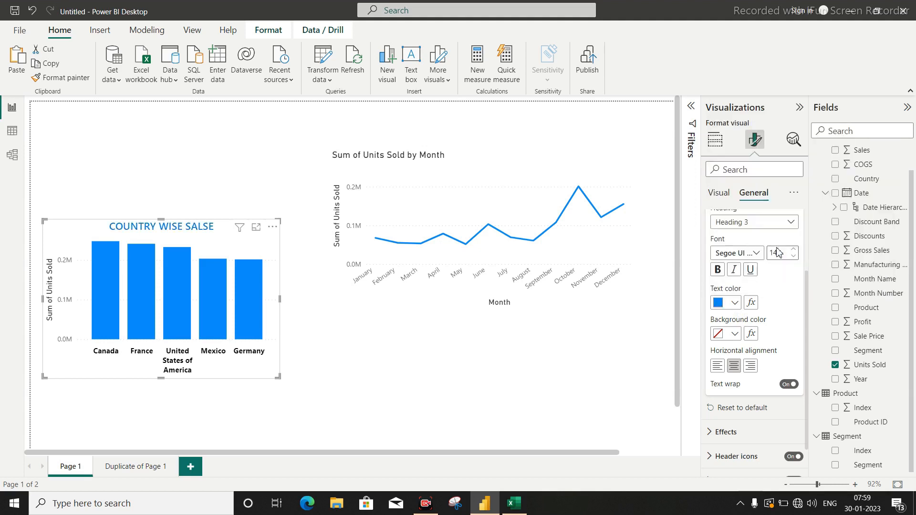
pyautogui.scroll(2, 779, 277)
pyautogui.scroll(-2, 778, 278)
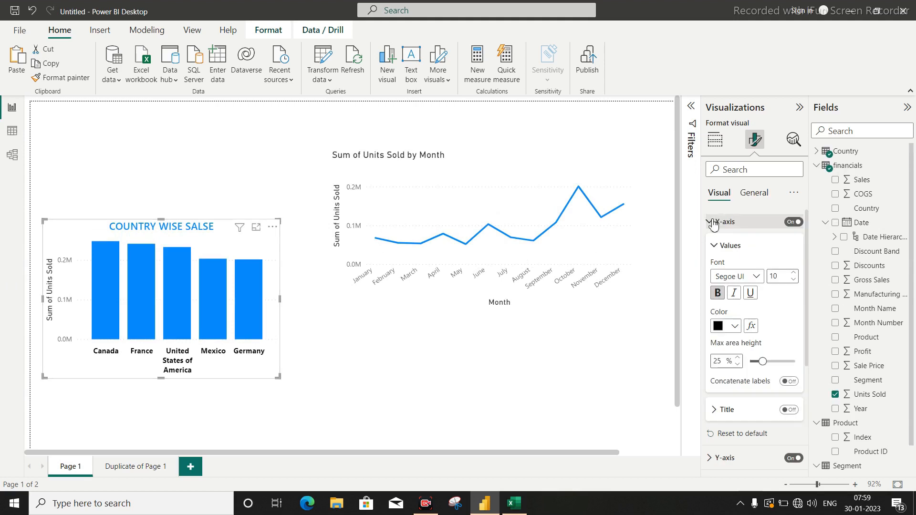
# Turn off the column chart's Y-axis and its axis title.
pyautogui.click(711, 222)
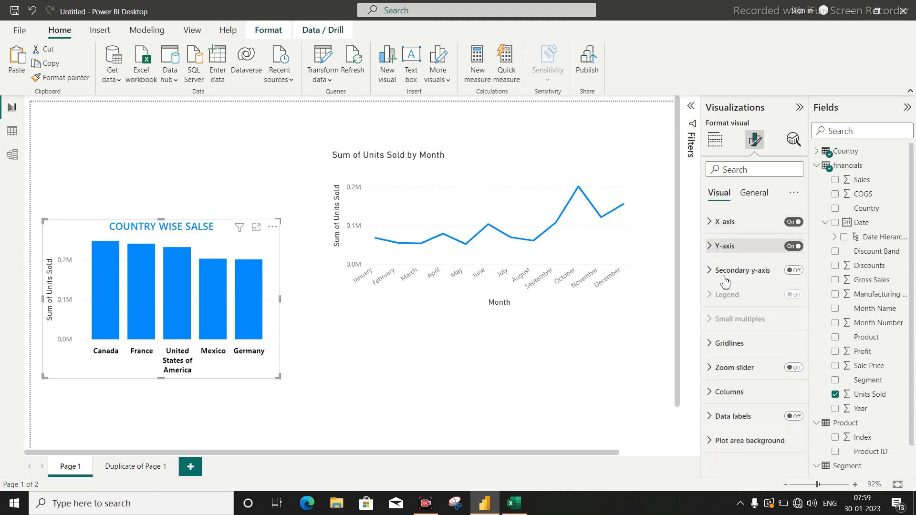
pyautogui.click(710, 246)
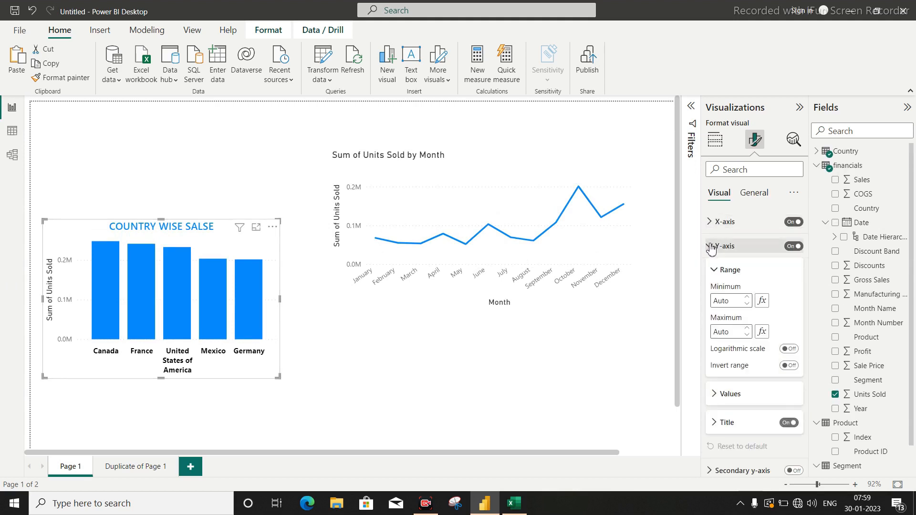
pyautogui.click(786, 424)
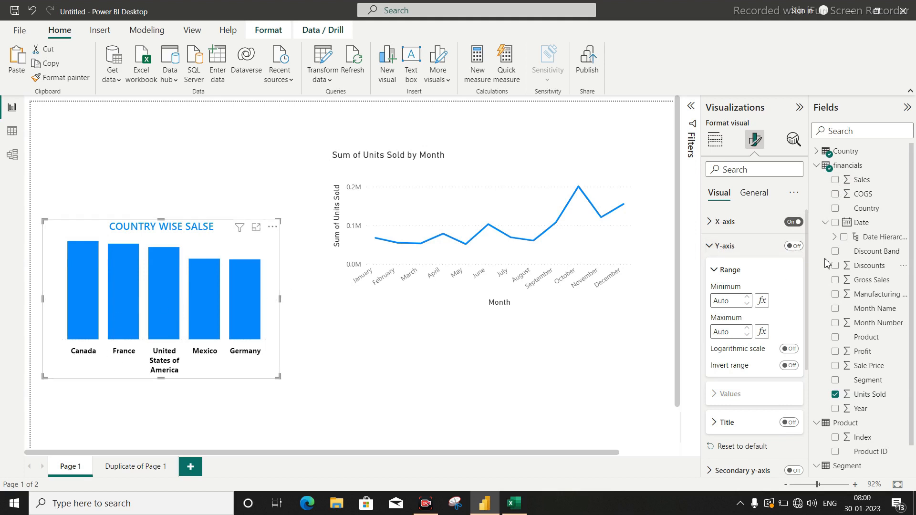
# Add a dark blue visual border with 5 px rounded corners to the column chart.
pyautogui.click(760, 197)
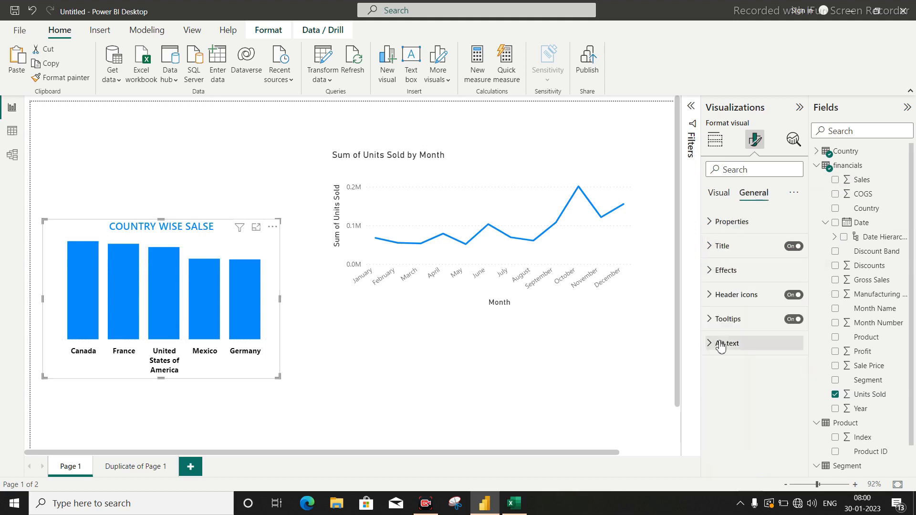
pyautogui.click(711, 272)
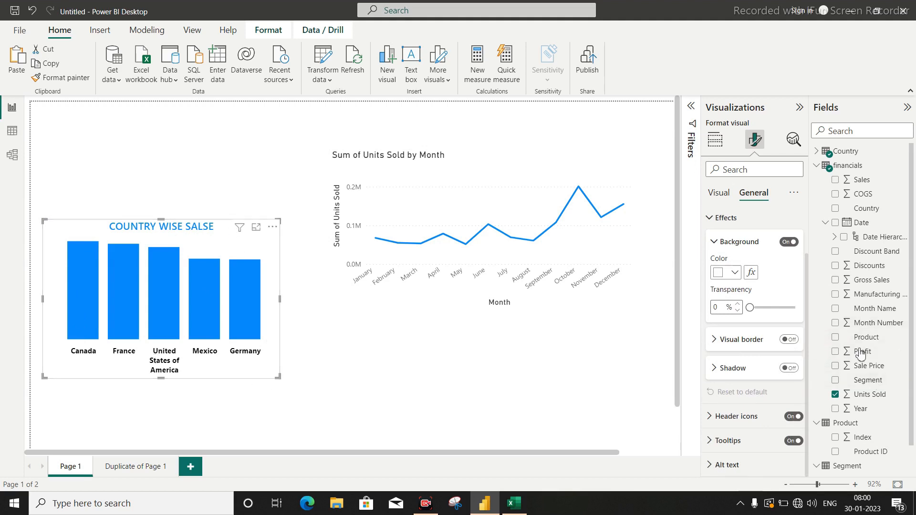
pyautogui.click(794, 340)
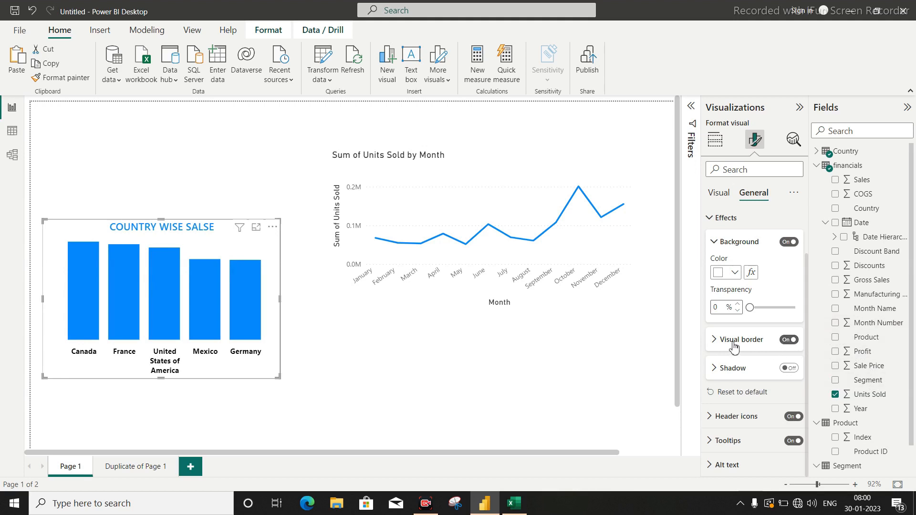
pyautogui.click(714, 339)
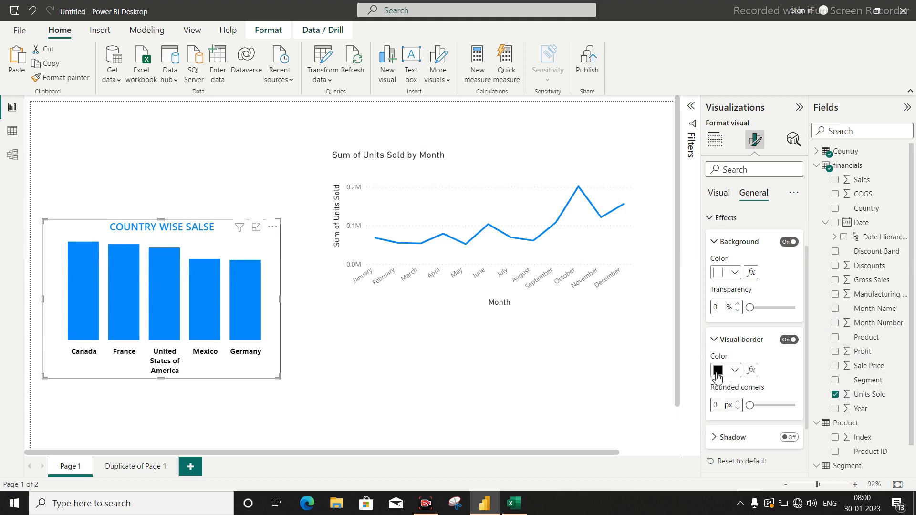
pyautogui.click(738, 403)
pyautogui.click(738, 404)
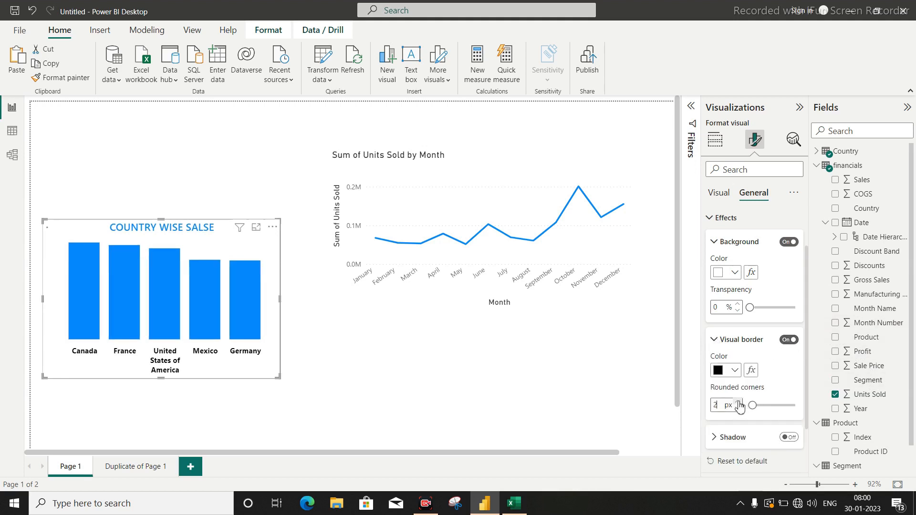
pyautogui.click(738, 403)
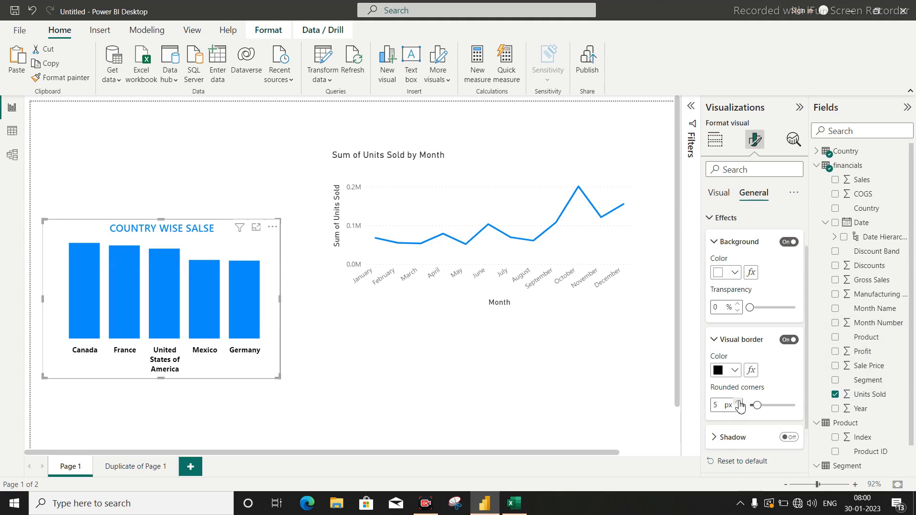
pyautogui.click(735, 370)
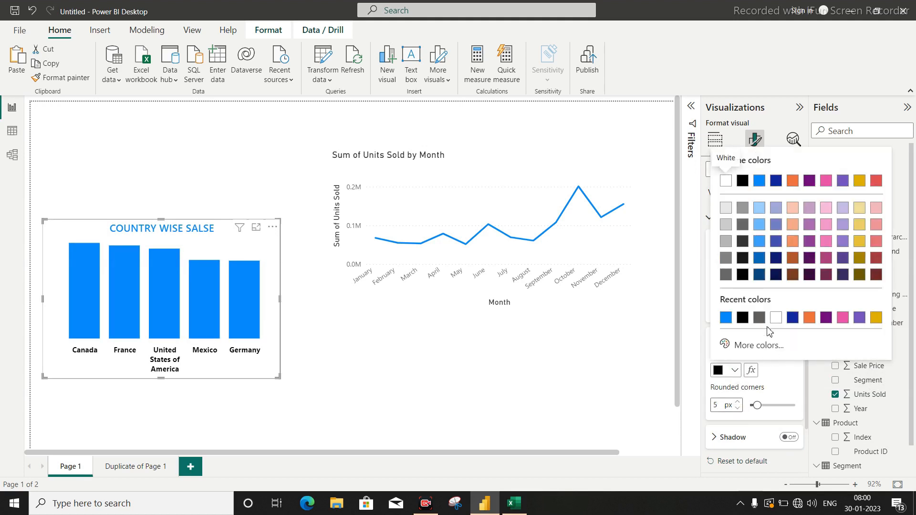
pyautogui.click(793, 320)
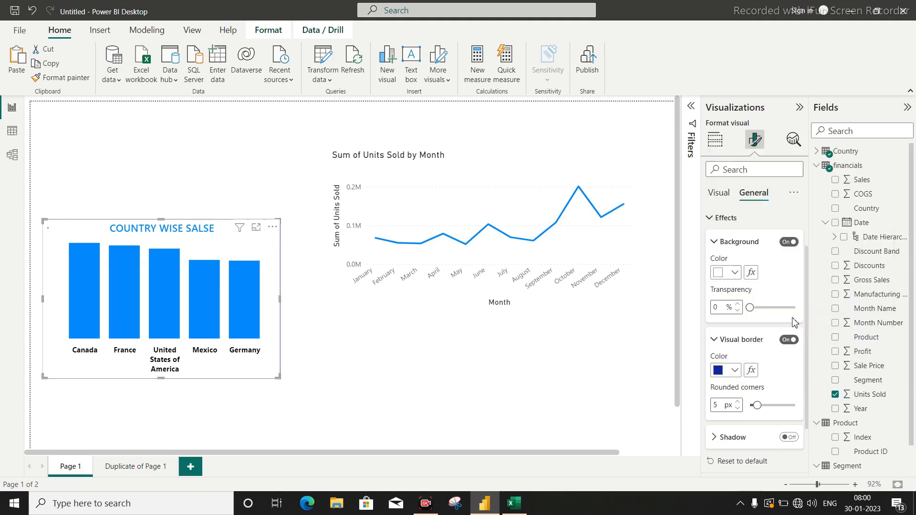
# Turn on the shadow effect for the column chart.
pyautogui.scroll(-2, 609, 301)
pyautogui.scroll(-3, 763, 334)
pyautogui.click(729, 276)
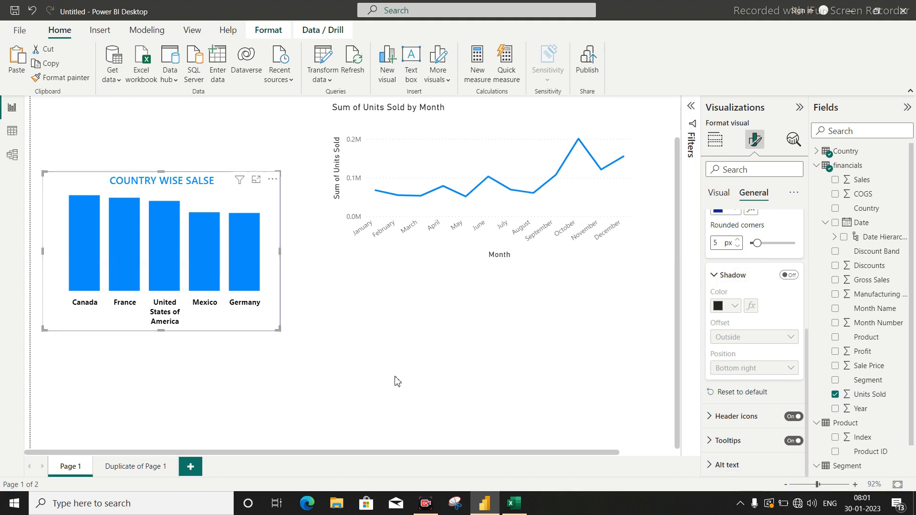
pyautogui.click(796, 278)
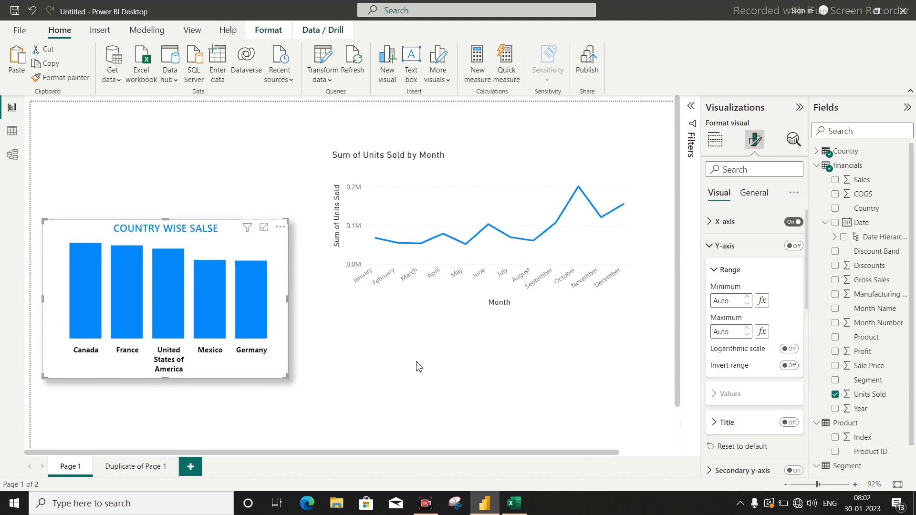
# Turn on data labels for the column chart.
pyautogui.scroll(-3, 757, 334)
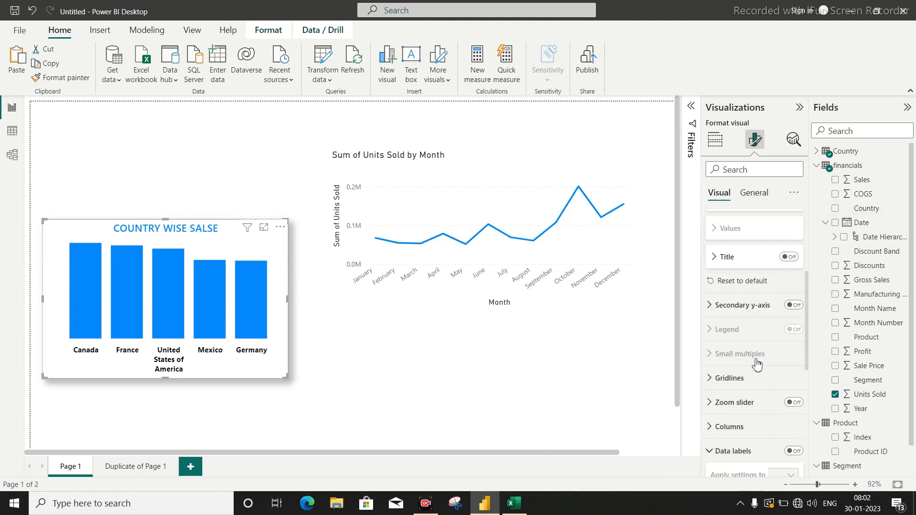
pyautogui.scroll(-5, 757, 364)
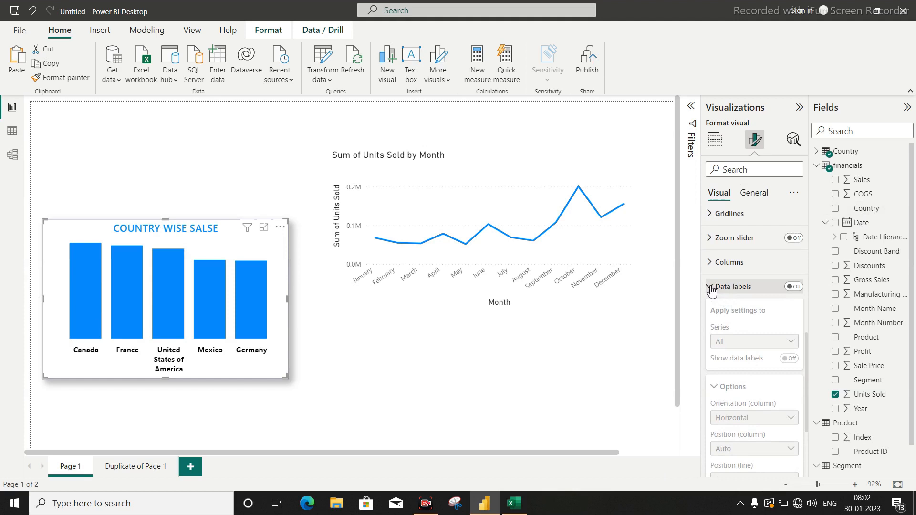
pyautogui.click(710, 287)
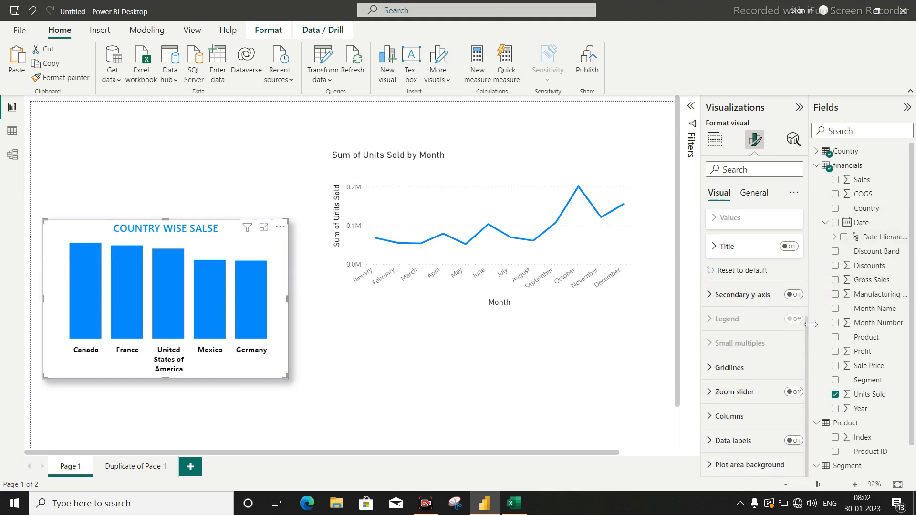
pyautogui.click(795, 441)
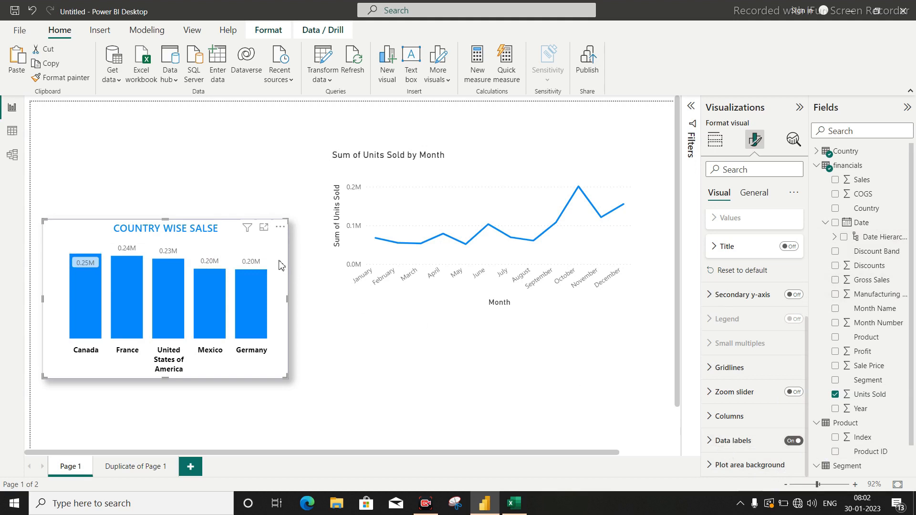
# Set the position of the column chart's data labels to Inside end.
pyautogui.scroll(-2, 477, 358)
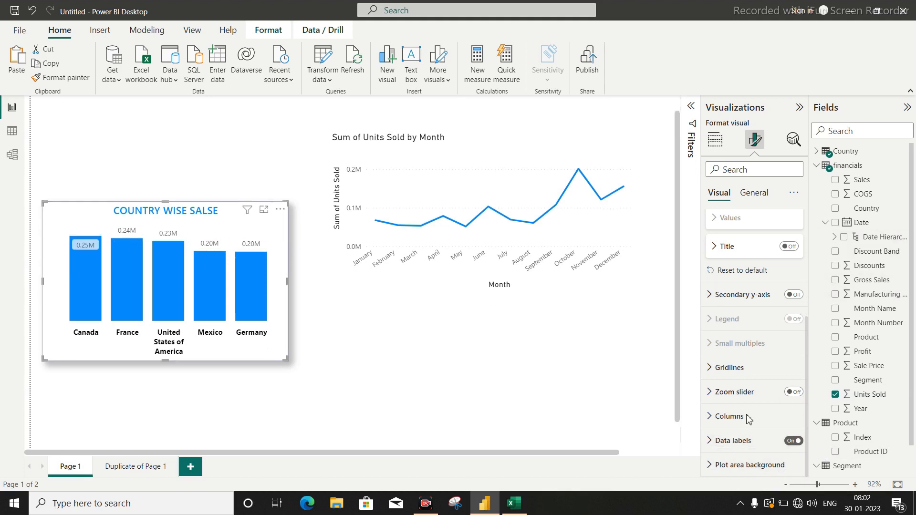
pyautogui.click(752, 445)
pyautogui.click(737, 363)
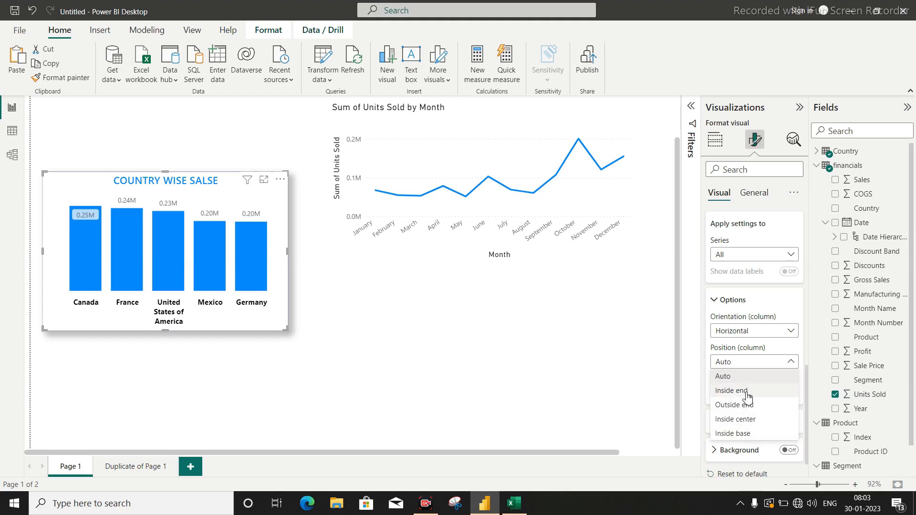
pyautogui.click(732, 391)
# Format the column chart's data label values in bold black at font size 11.
pyautogui.click(735, 349)
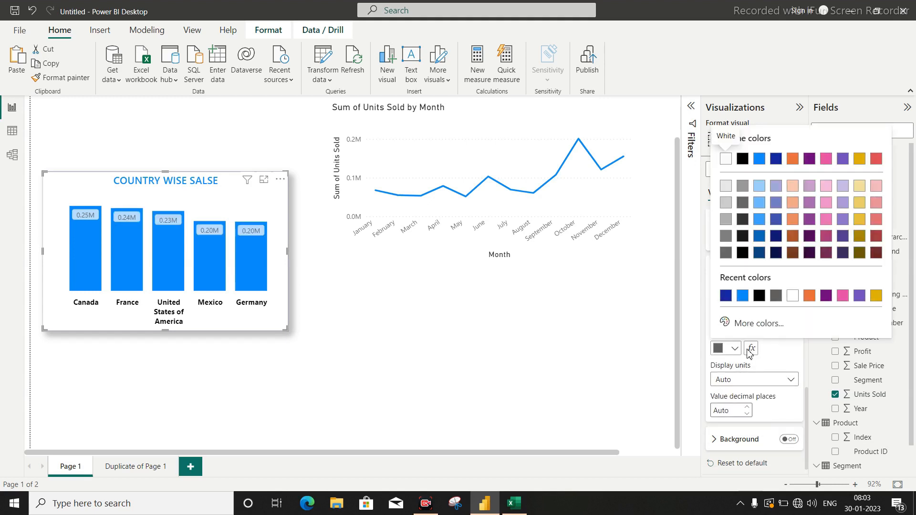
pyautogui.click(742, 159)
pyautogui.scroll(-1, 795, 277)
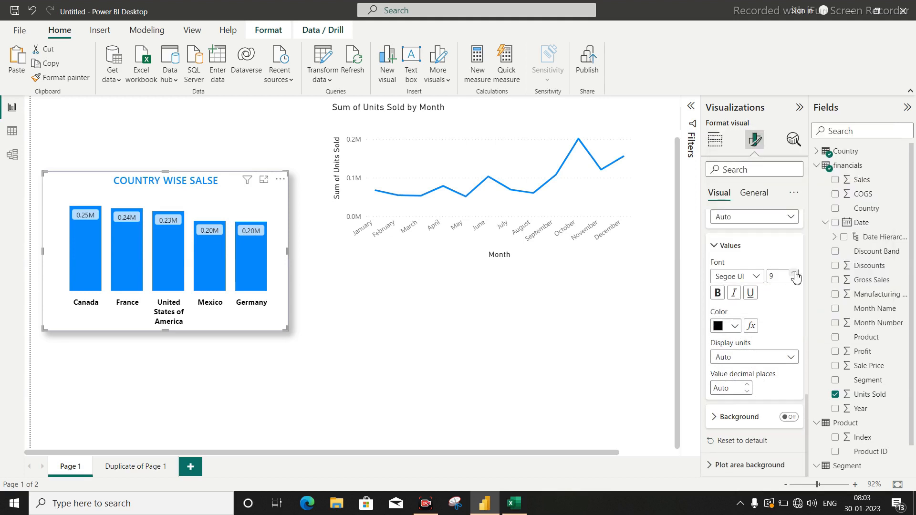
pyautogui.click(794, 273)
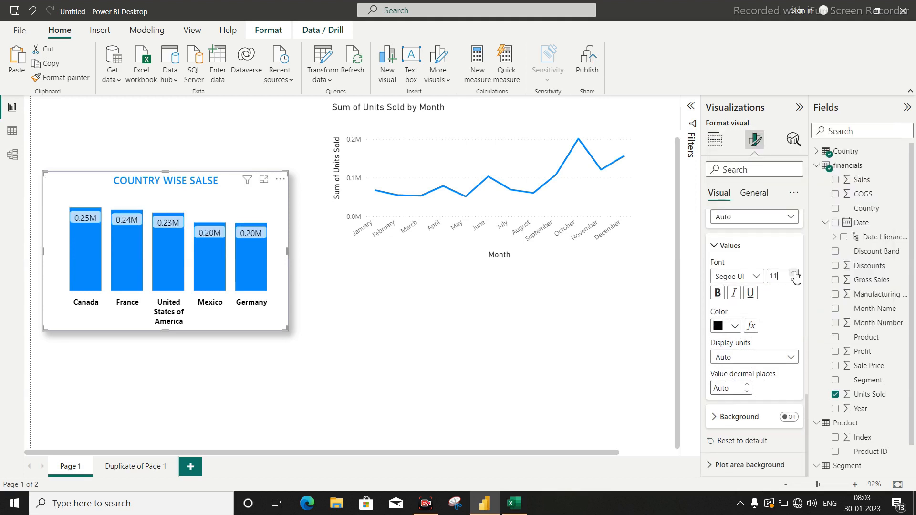
pyautogui.scroll(1, 355, 384)
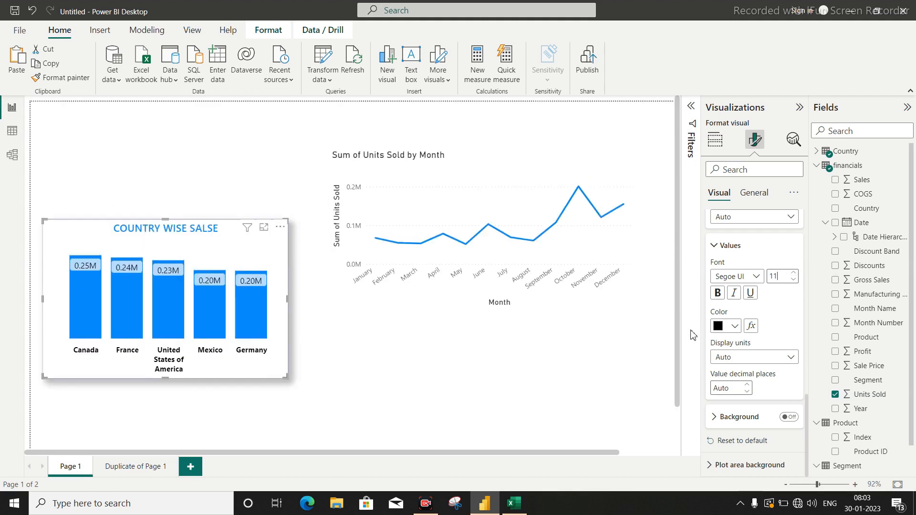
pyautogui.click(717, 293)
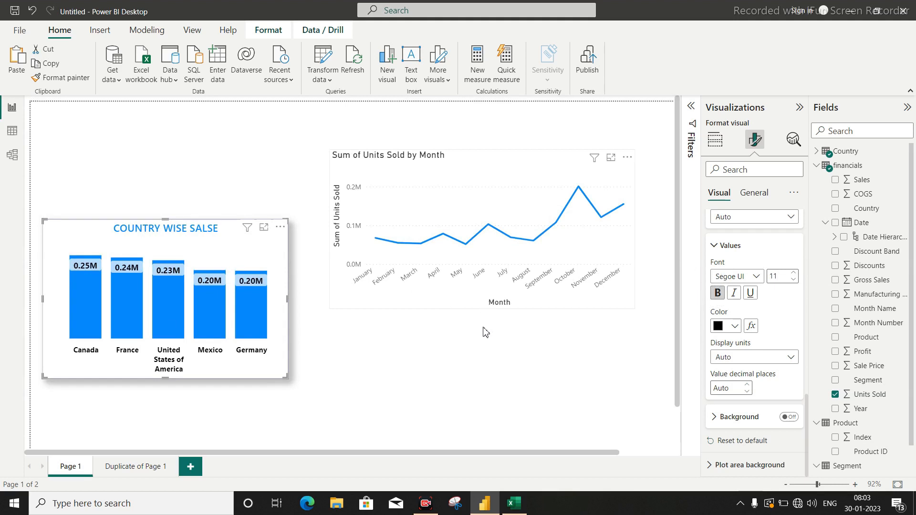
pyautogui.click(514, 399)
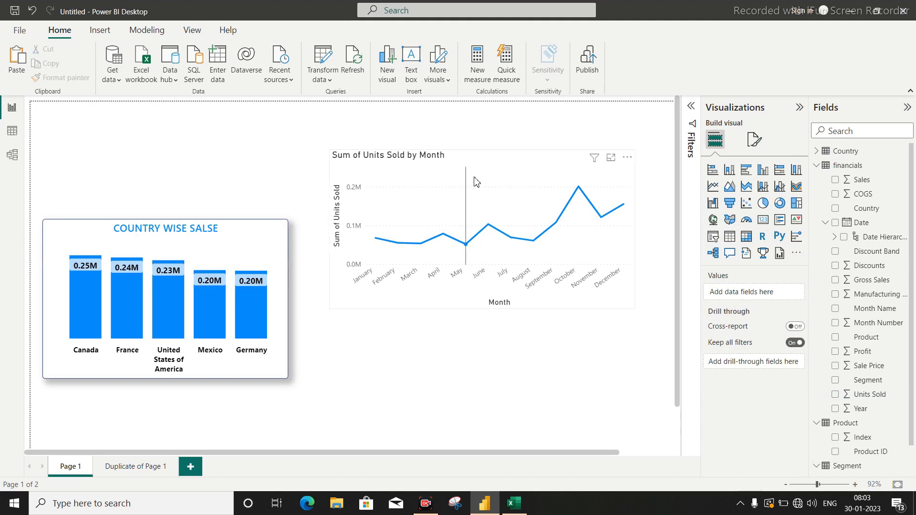
# Copy the column chart's formatting to the monthly line chart with Format painter and reposition both charts on the page.
pyautogui.click(93, 229)
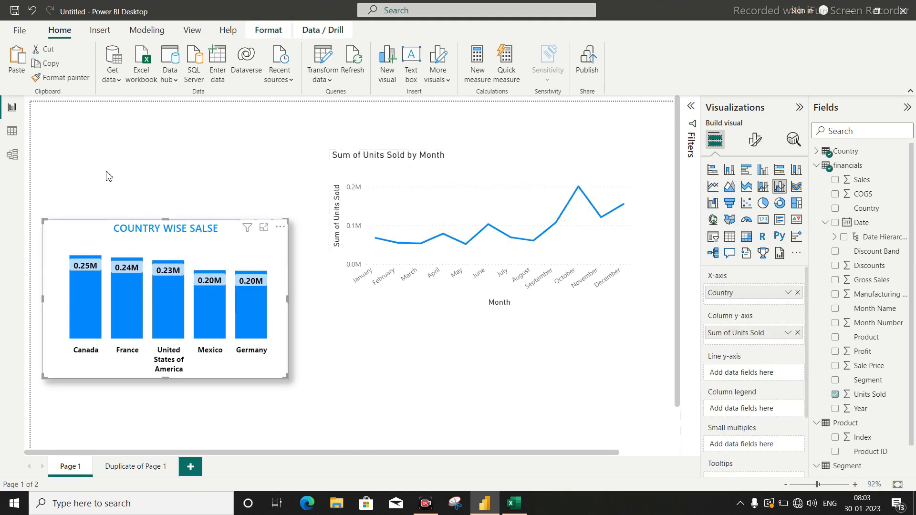
pyautogui.click(63, 78)
pyautogui.click(535, 167)
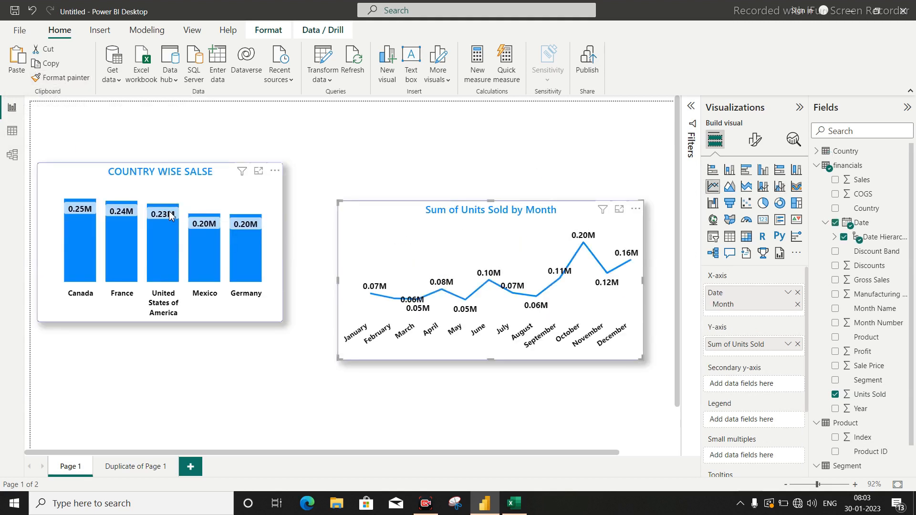
pyautogui.moveTo(166, 175); pyautogui.dragTo(173, 214)
pyautogui.moveTo(462, 213); pyautogui.dragTo(430, 213)
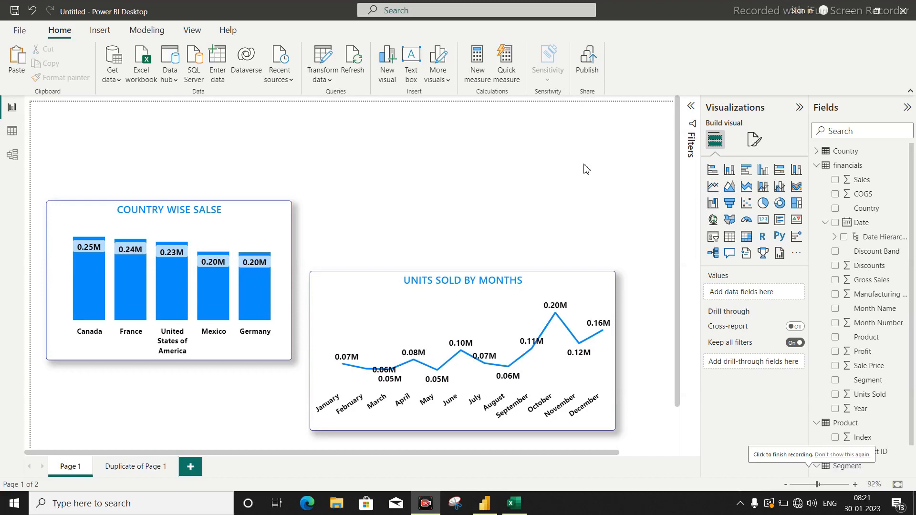
# Add a card visual showing Gross Sales and place it above the line chart.
pyautogui.click(764, 221)
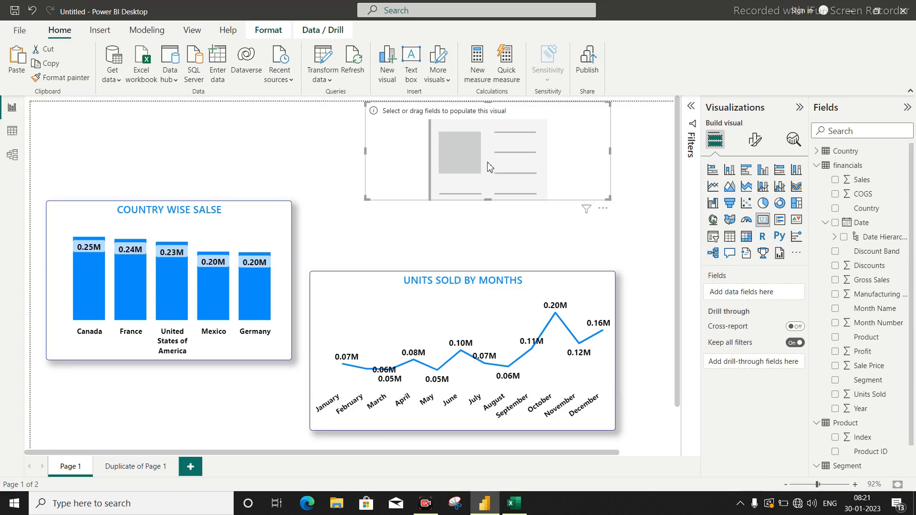
pyautogui.scroll(-1, 900, 286)
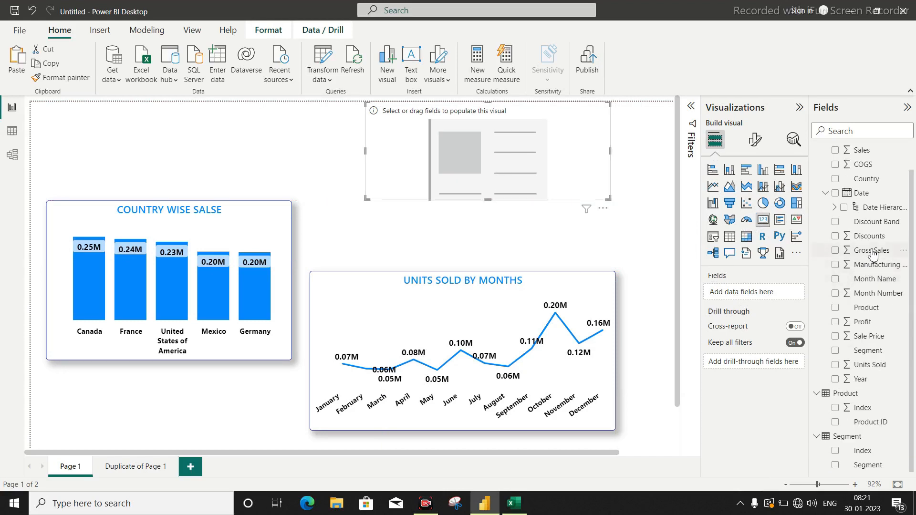
pyautogui.moveTo(871, 251); pyautogui.dragTo(760, 290)
pyautogui.moveTo(435, 140); pyautogui.dragTo(419, 182)
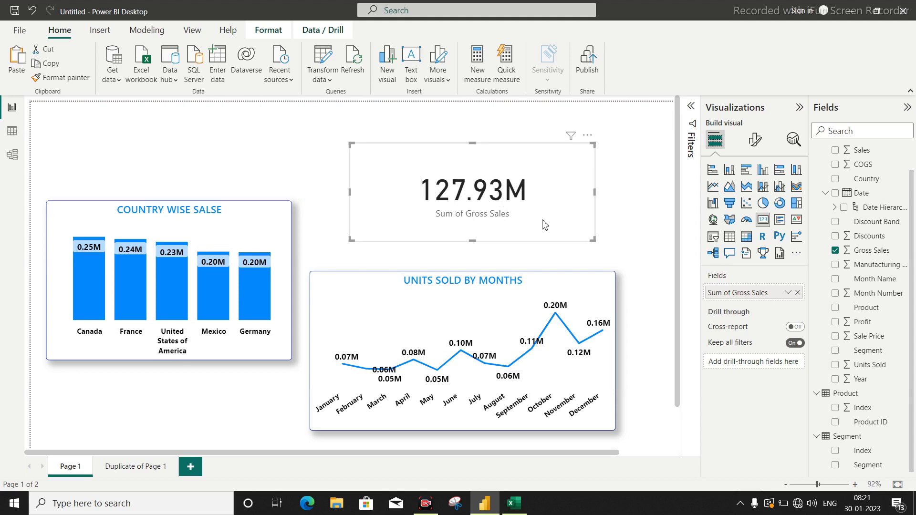
# Turn off the card's category label and set its callout value to Tahoma, size 38.
pyautogui.click(755, 140)
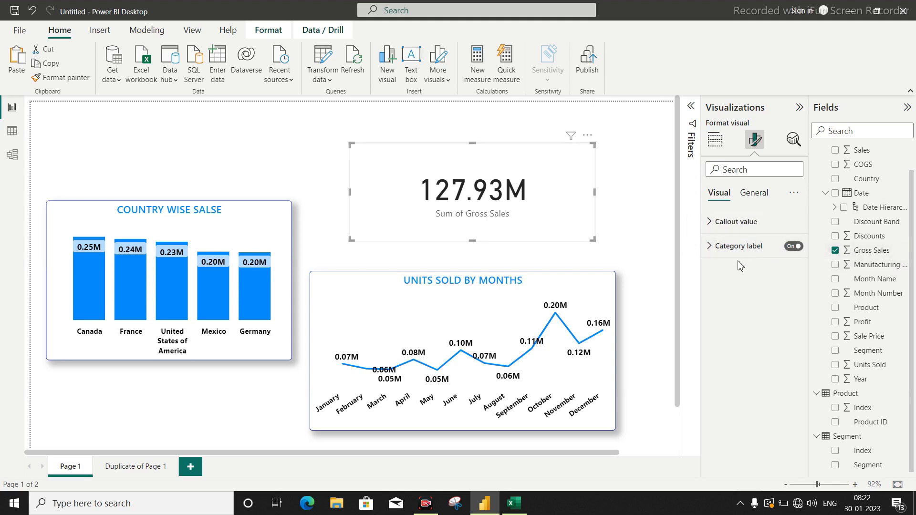
pyautogui.click(793, 247)
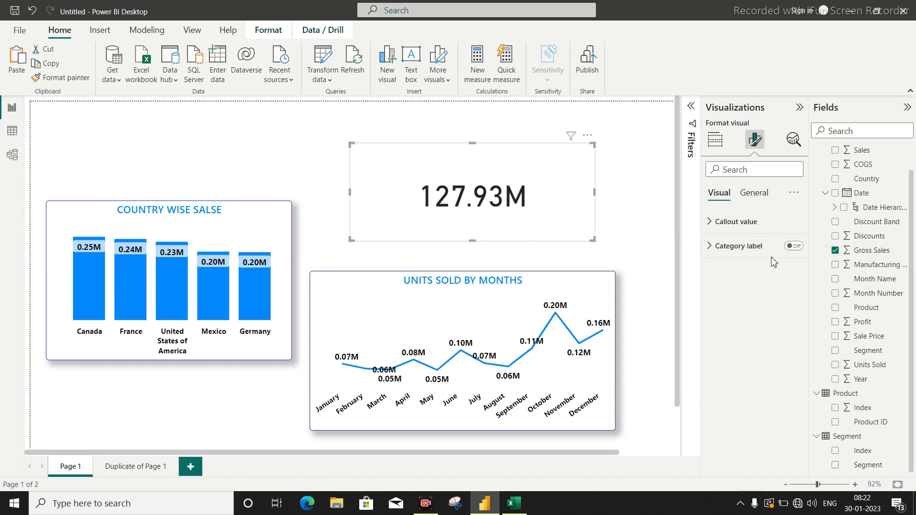
pyautogui.click(739, 223)
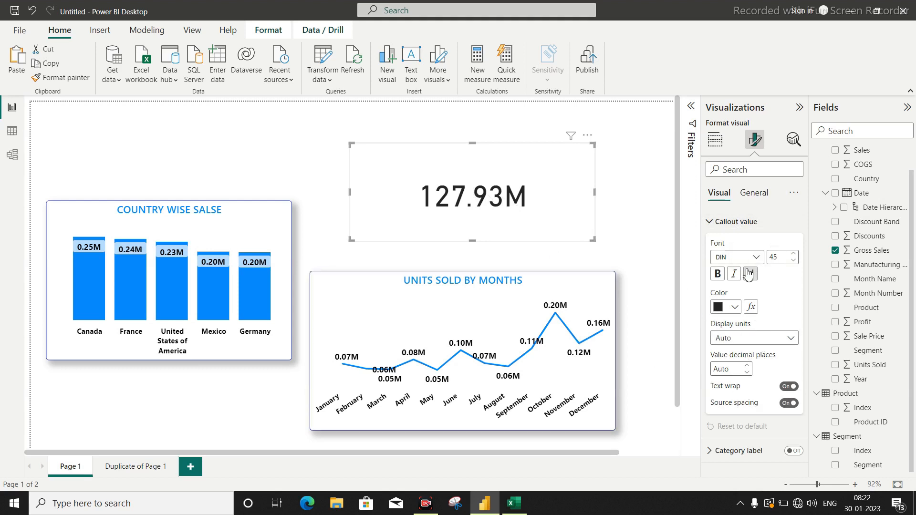
pyautogui.click(793, 261)
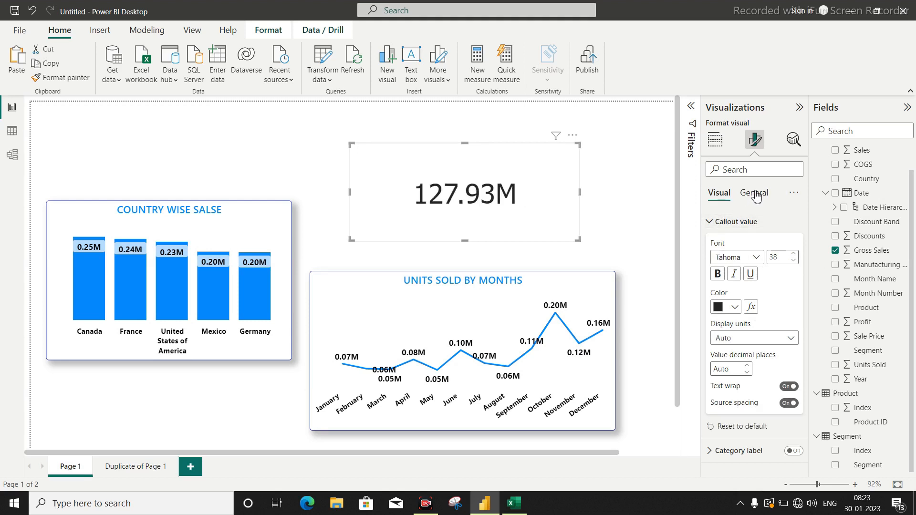
# Turn on the card's title with the text "GROSS SALES" and center it.
pyautogui.click(757, 195)
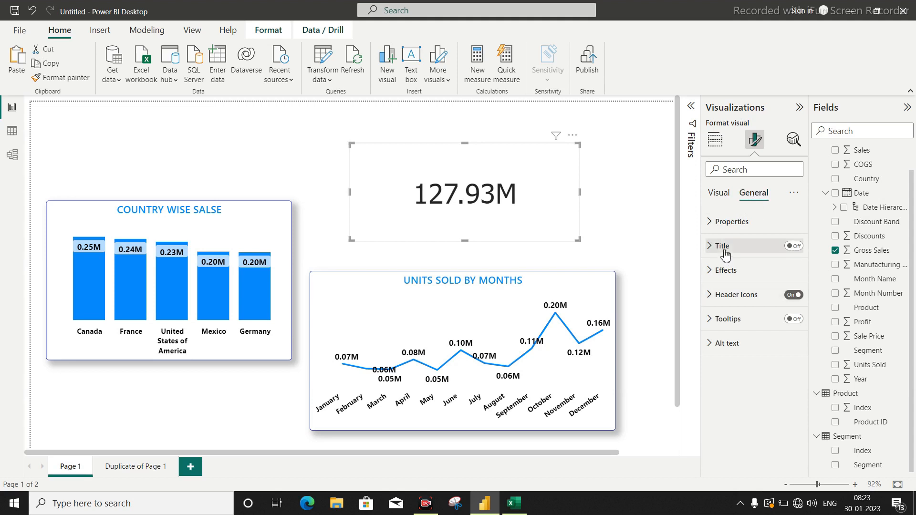
pyautogui.click(793, 247)
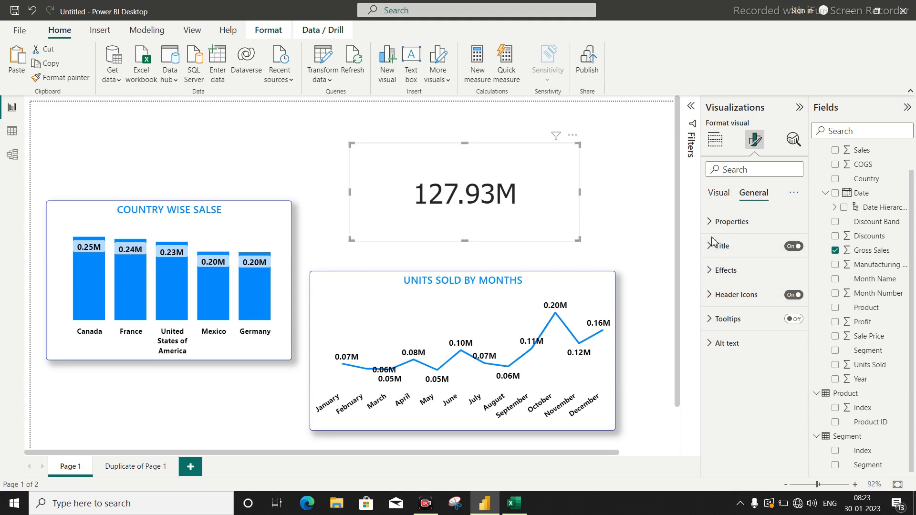
pyautogui.click(710, 249)
pyautogui.click(733, 283)
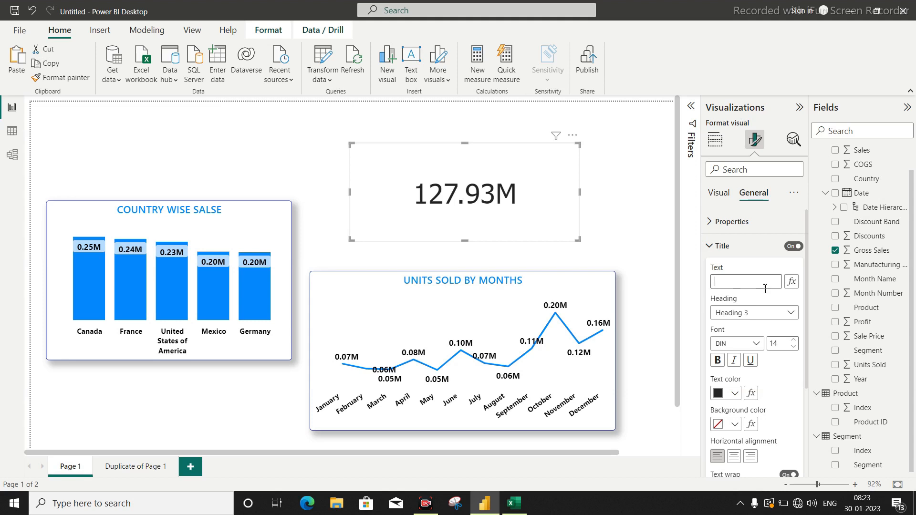
pyautogui.write('GROSS SALES')
pyautogui.scroll(-3, 759, 310)
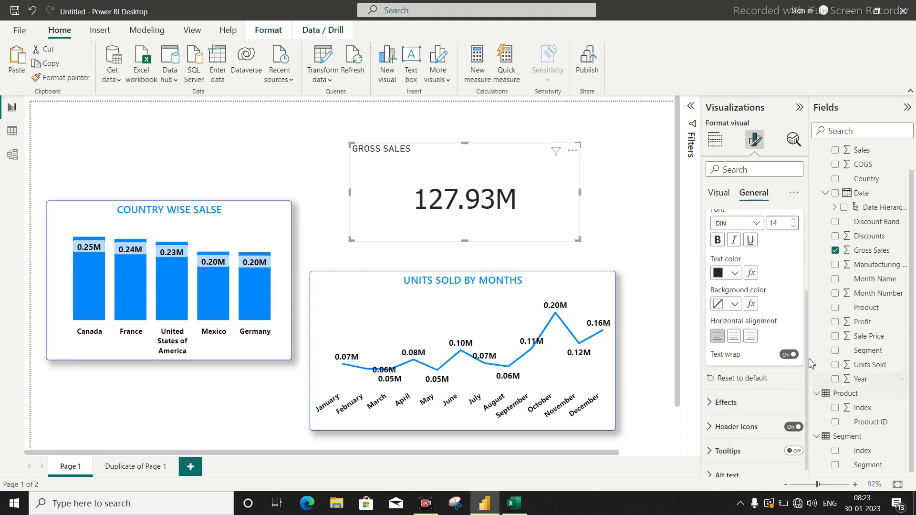
pyautogui.click(734, 337)
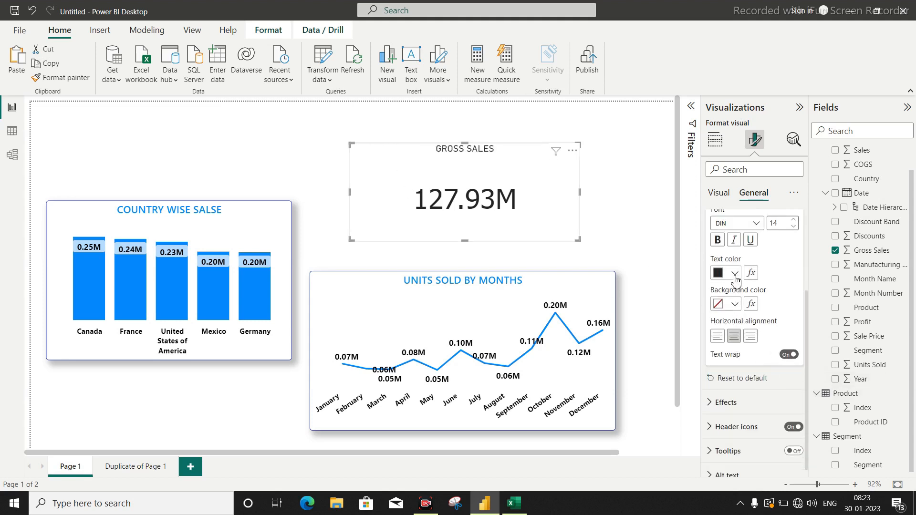
# Give the card's title white text on a dark blue background at font size 16.
pyautogui.click(735, 273)
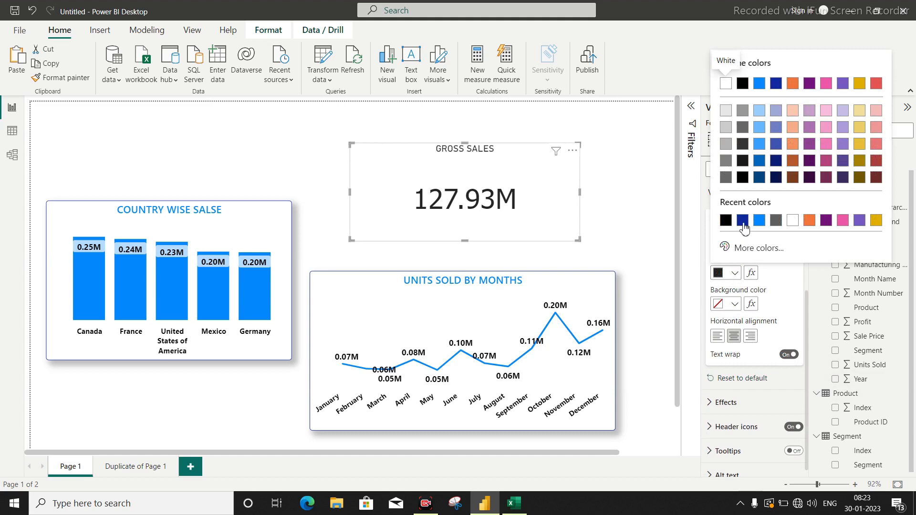
pyautogui.click(725, 84)
pyautogui.click(734, 304)
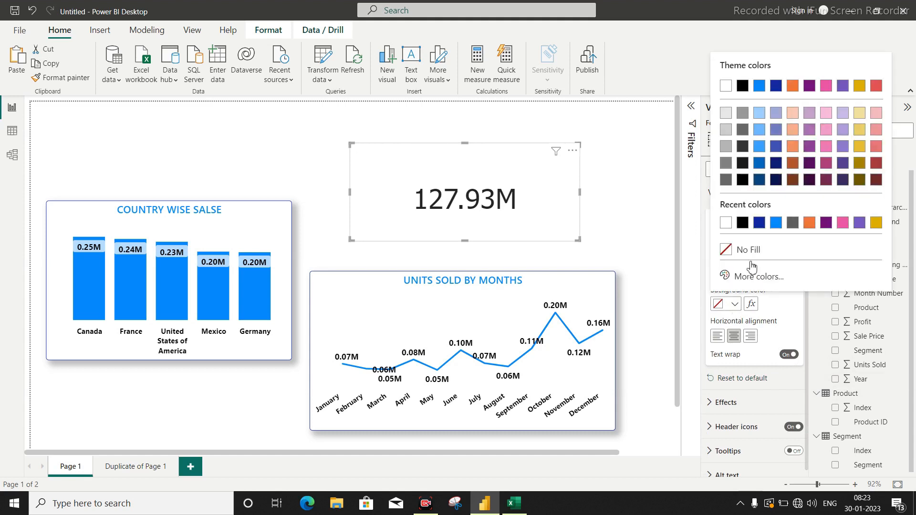
pyautogui.click(759, 223)
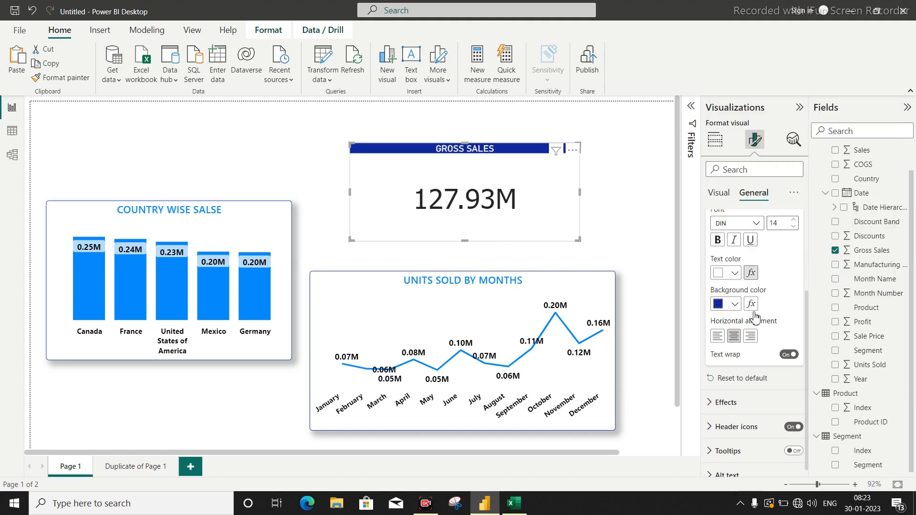
pyautogui.click(795, 221)
pyautogui.click(795, 221)
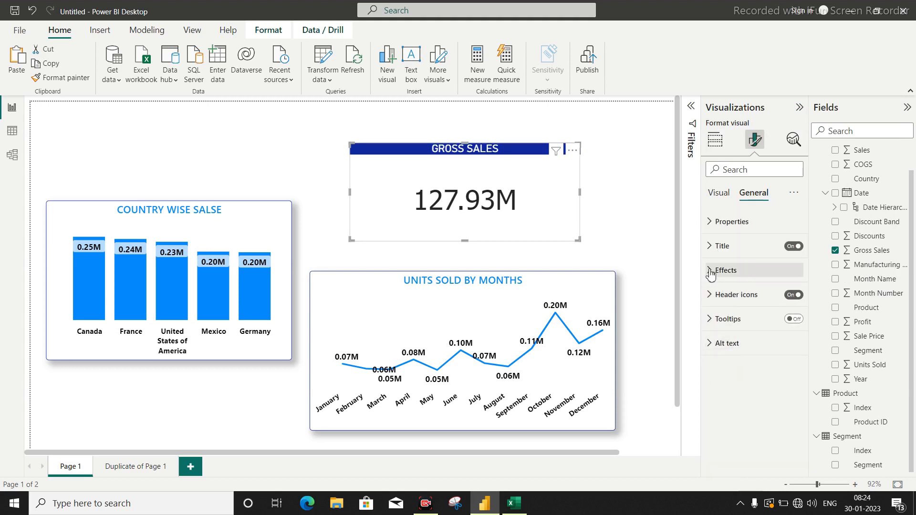
# Turn on the visual border and shadow effects for the gross sales card.
pyautogui.click(712, 271)
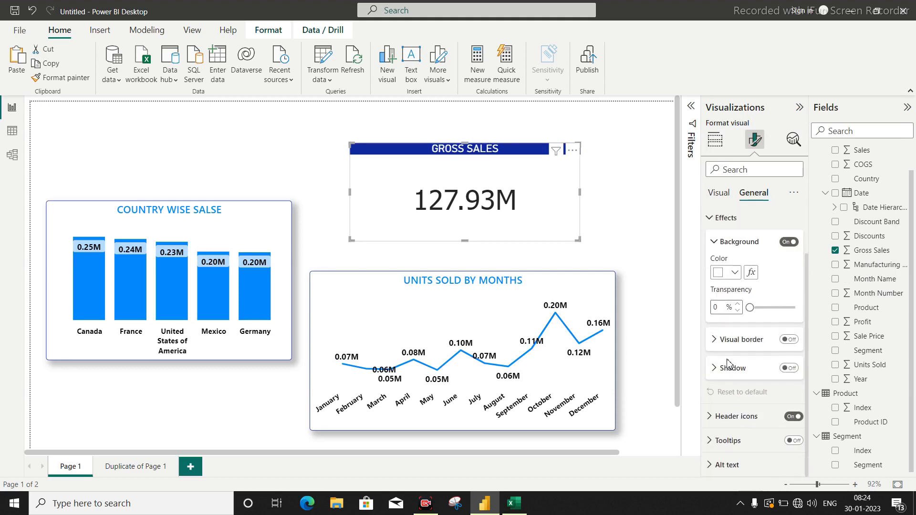
pyautogui.click(790, 340)
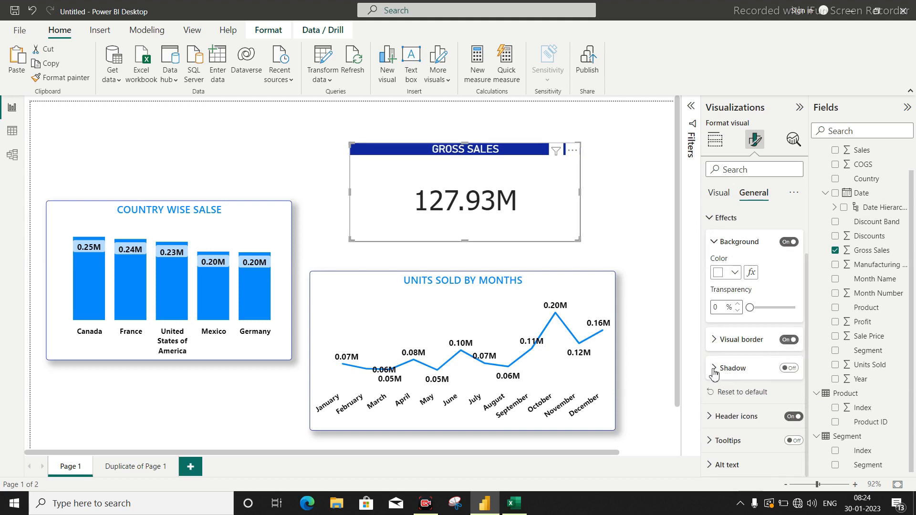
pyautogui.click(790, 369)
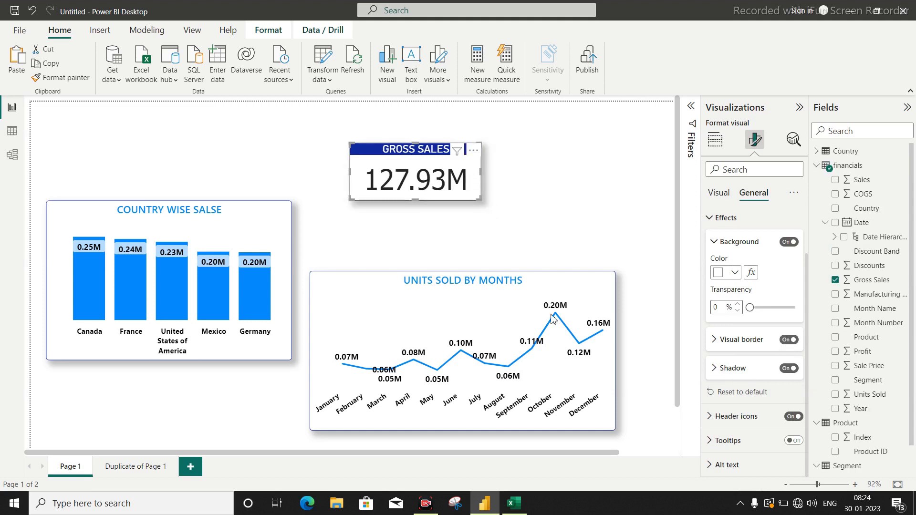
# Move the gross sales card to the top of the page and place a duplicate of it alongside.
pyautogui.moveTo(383, 165); pyautogui.dragTo(240, 133)
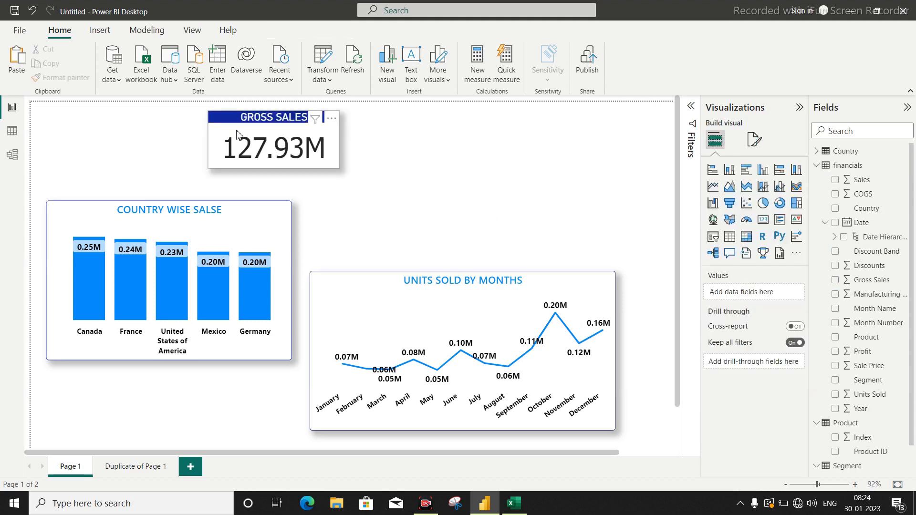
pyautogui.click(420, 161)
pyautogui.click(266, 121)
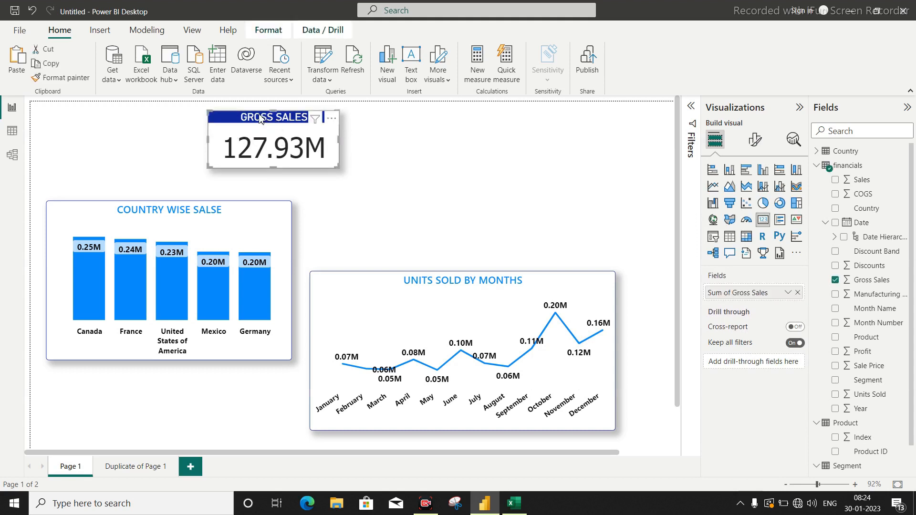
pyautogui.hotkey('ctrl', 'v')
pyautogui.moveTo(282, 128); pyautogui.dragTo(421, 121)
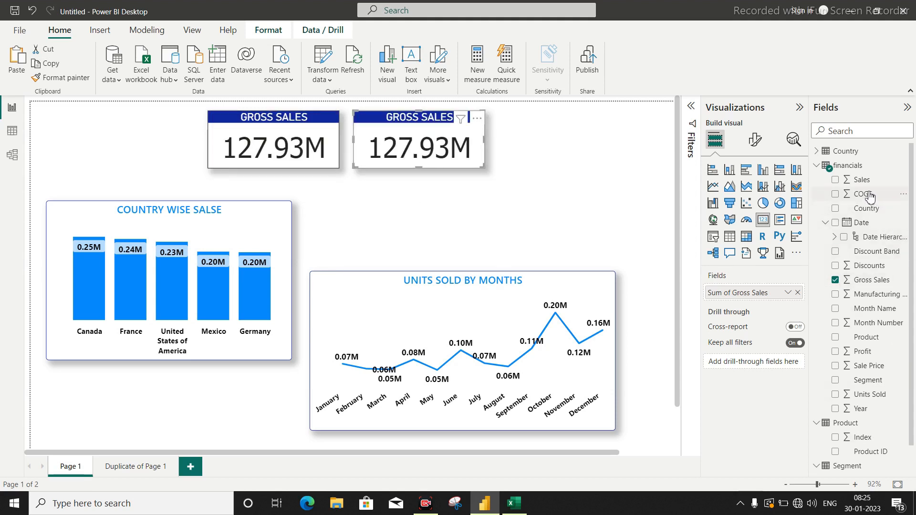
# Replace the duplicate gross sales card's field with COGS and change its title to "COGS".
pyautogui.moveTo(869, 196); pyautogui.dragTo(765, 296)
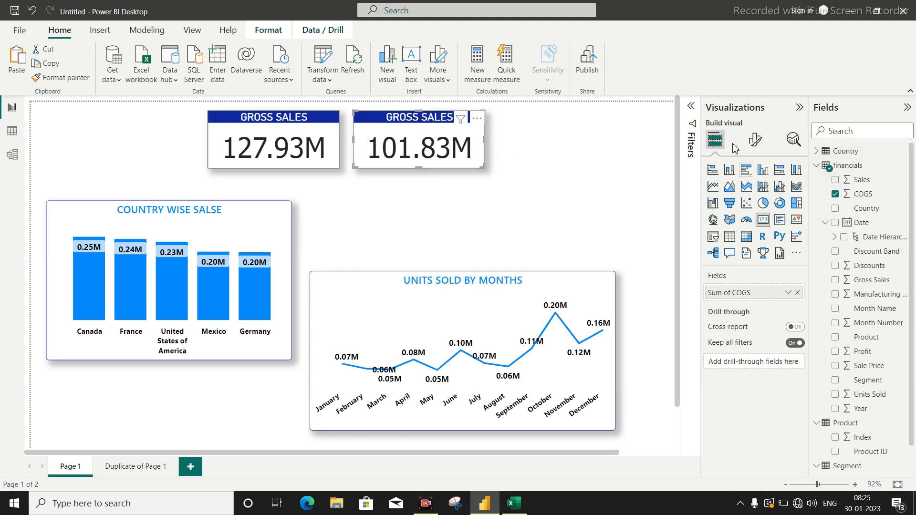
pyautogui.click(755, 140)
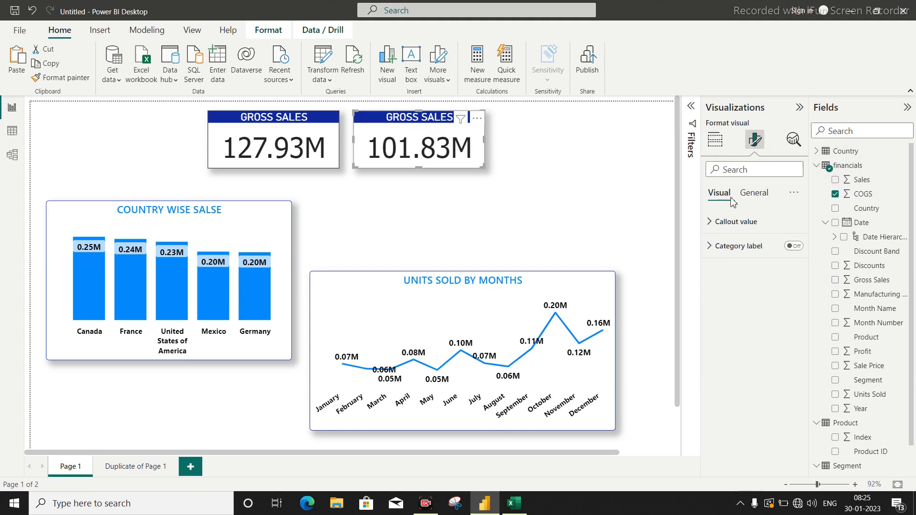
pyautogui.click(755, 194)
pyautogui.click(750, 244)
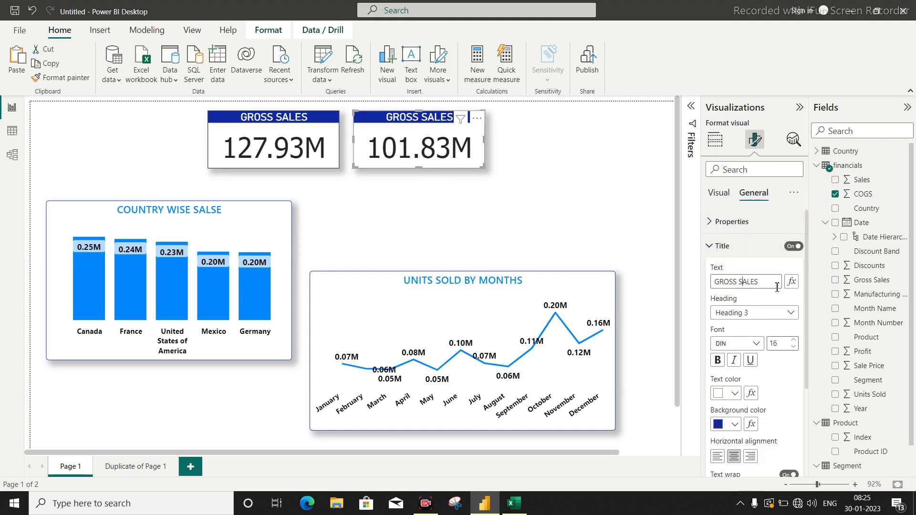
pyautogui.moveTo(763, 283); pyautogui.dragTo(689, 287)
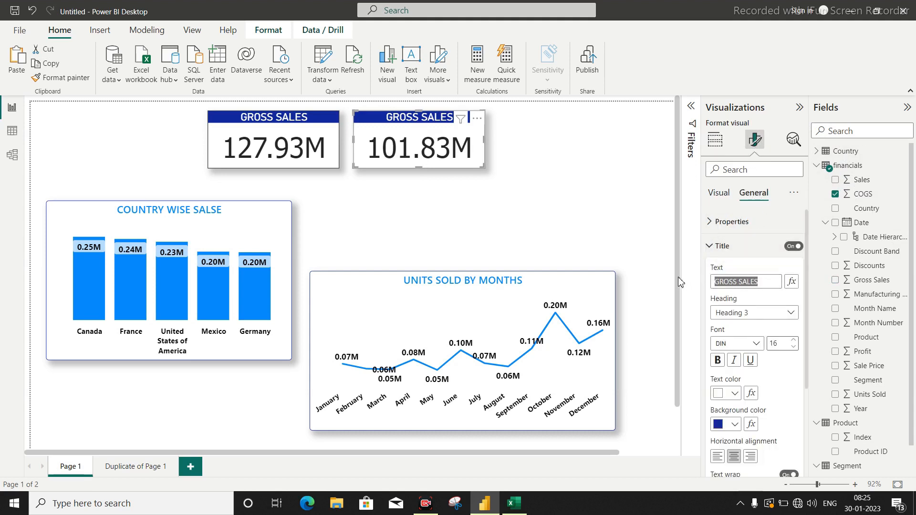
pyautogui.write('COGS')
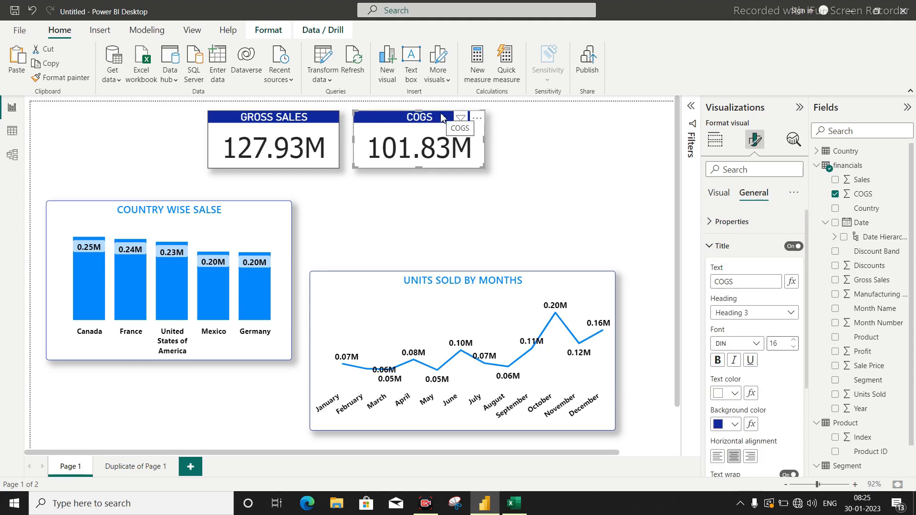
# Place a duplicate of the COGS card beside it and replace the copy's field with Profit.
pyautogui.hotkey('ctrl', 'v')
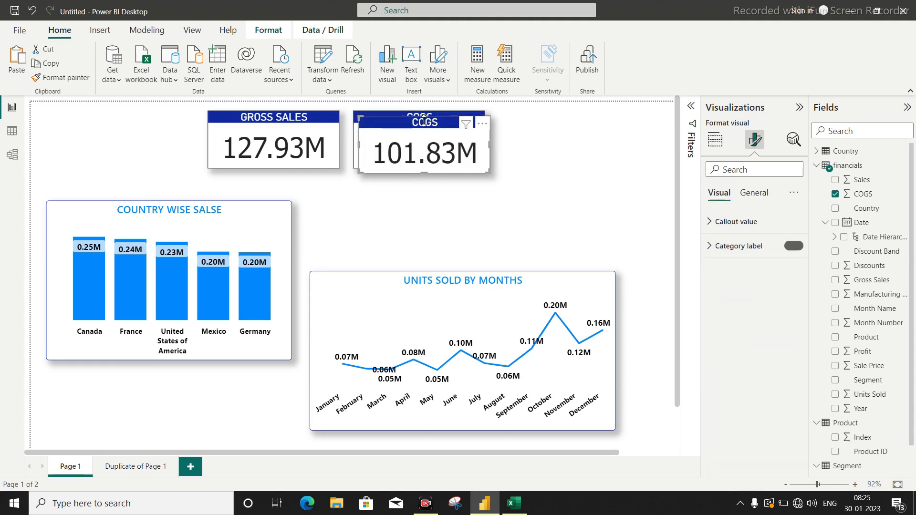
pyautogui.moveTo(421, 121); pyautogui.dragTo(555, 116)
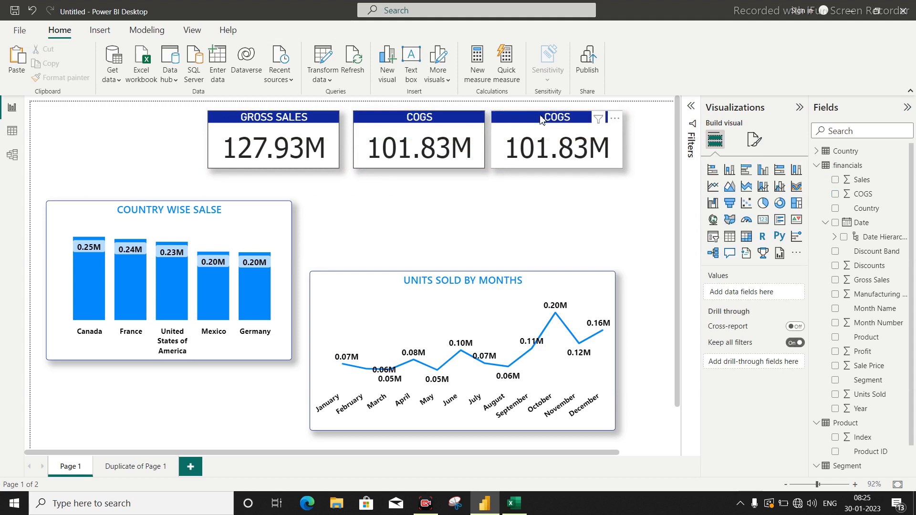
pyautogui.click(540, 119)
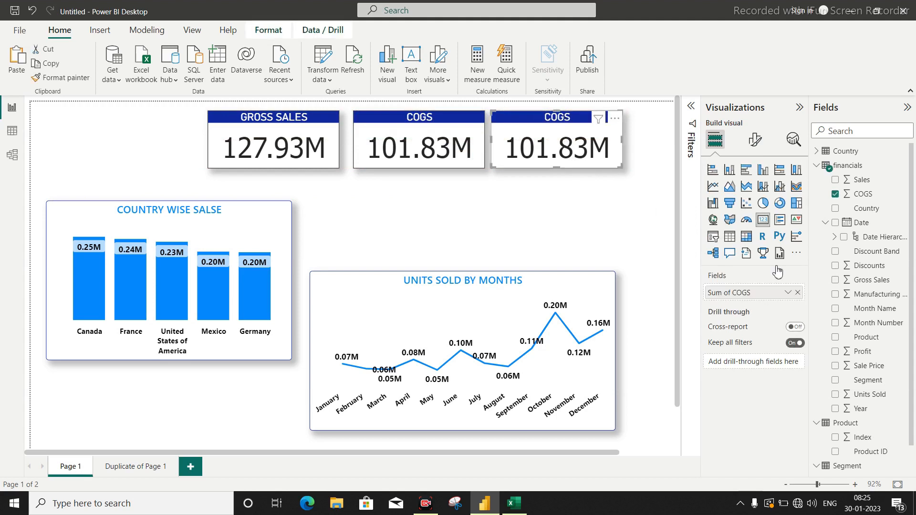
pyautogui.click(865, 353)
# Change the title text of the new profit card to "PROFIT".
pyautogui.click(756, 139)
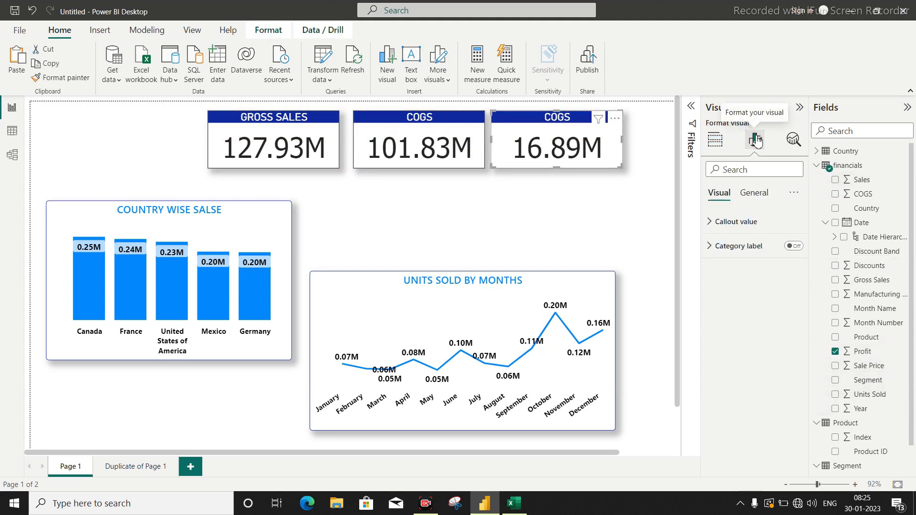
pyautogui.click(754, 193)
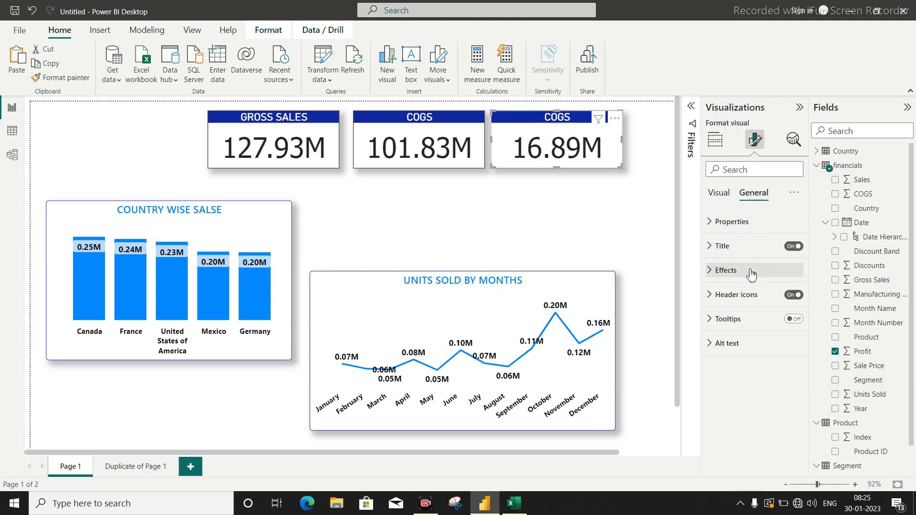
pyautogui.click(730, 245)
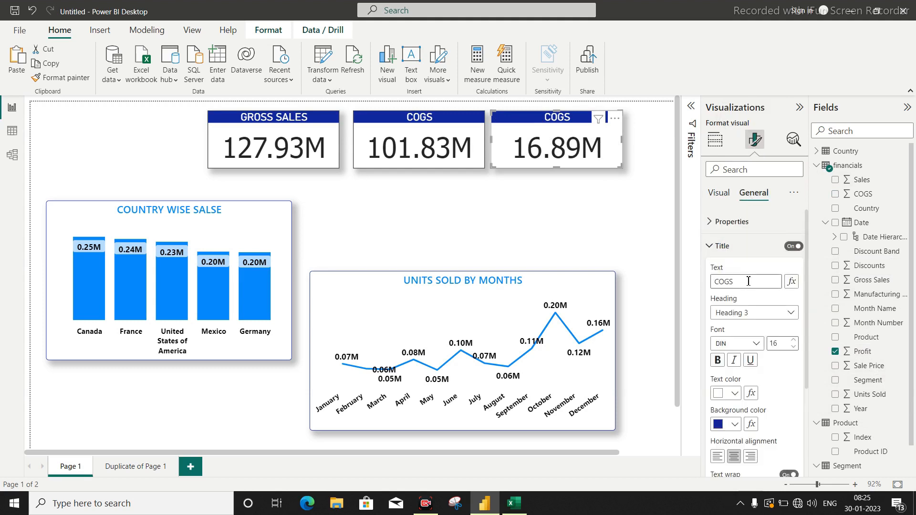
pyautogui.doubleClick(748, 281)
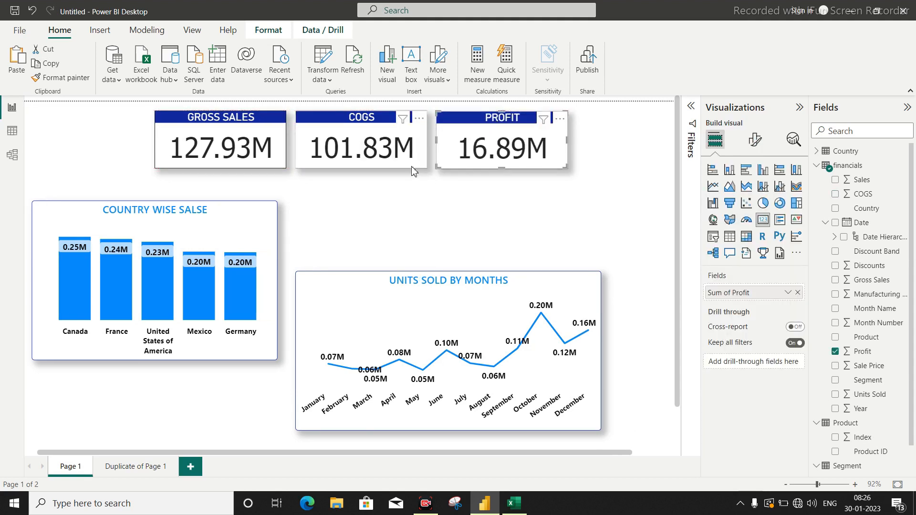
# Create a discount card from a copy of the profit card, using the Discounts field and the title "DISCOUNT".
pyautogui.moveTo(495, 126); pyautogui.dragTo(555, 180)
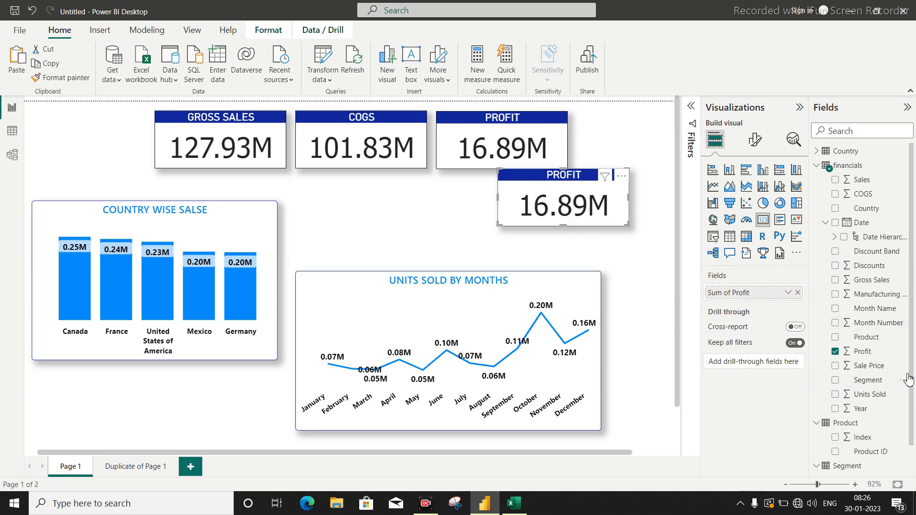
pyautogui.moveTo(869, 265); pyautogui.dragTo(620, 177)
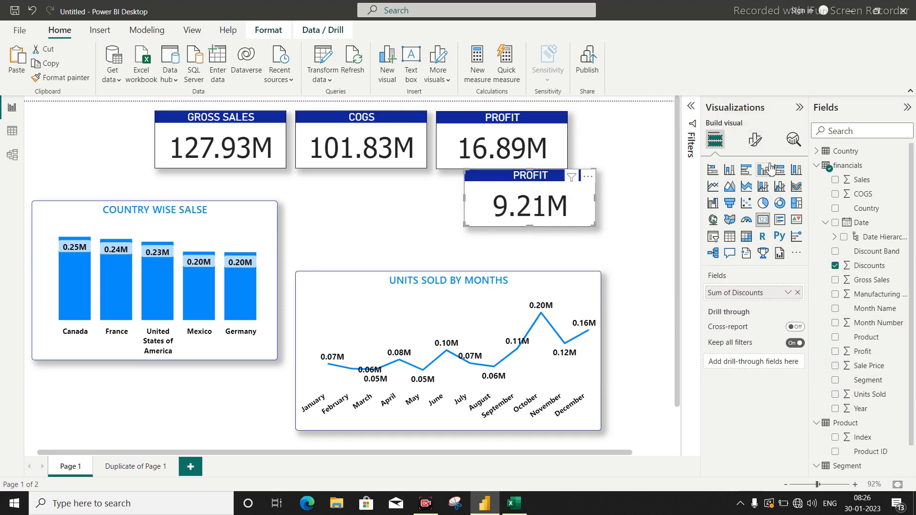
pyautogui.click(754, 139)
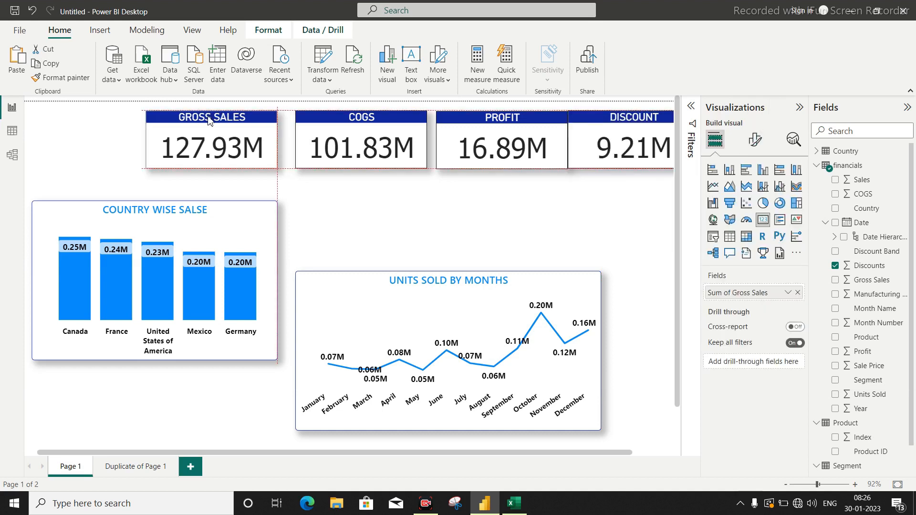
# Shift the gross sales, COGS, profit and discount cards closer together in one row across the page.
pyautogui.moveTo(220, 143); pyautogui.dragTo(196, 143)
pyautogui.moveTo(361, 143); pyautogui.dragTo(327, 143)
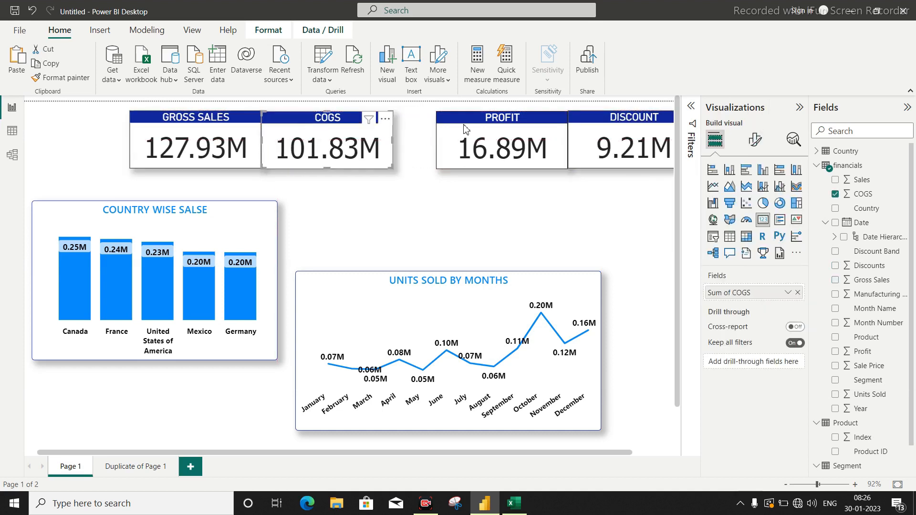
pyautogui.moveTo(465, 128); pyautogui.dragTo(443, 128)
pyautogui.moveTo(608, 129); pyautogui.dragTo(586, 129)
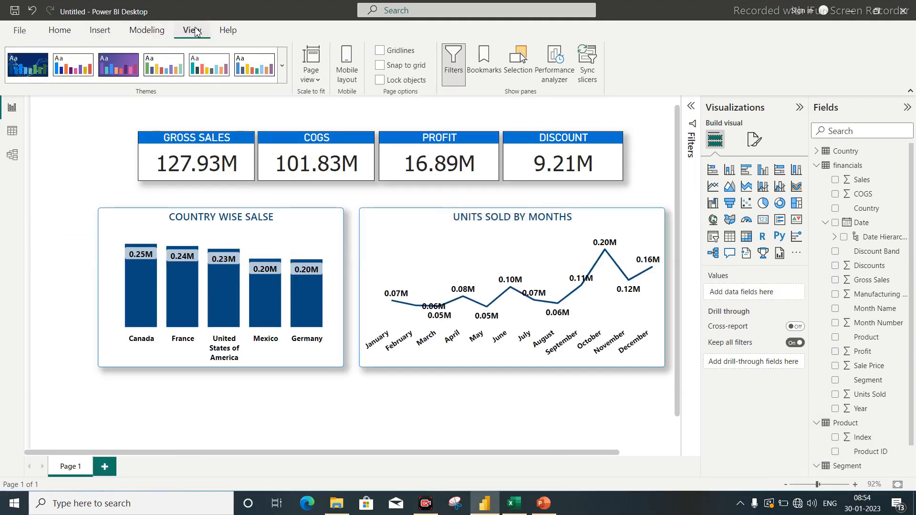
# Try a dark report theme, and settle on the light theme with teal charts and bright blue card titles.
pyautogui.click(281, 69)
pyautogui.click(162, 217)
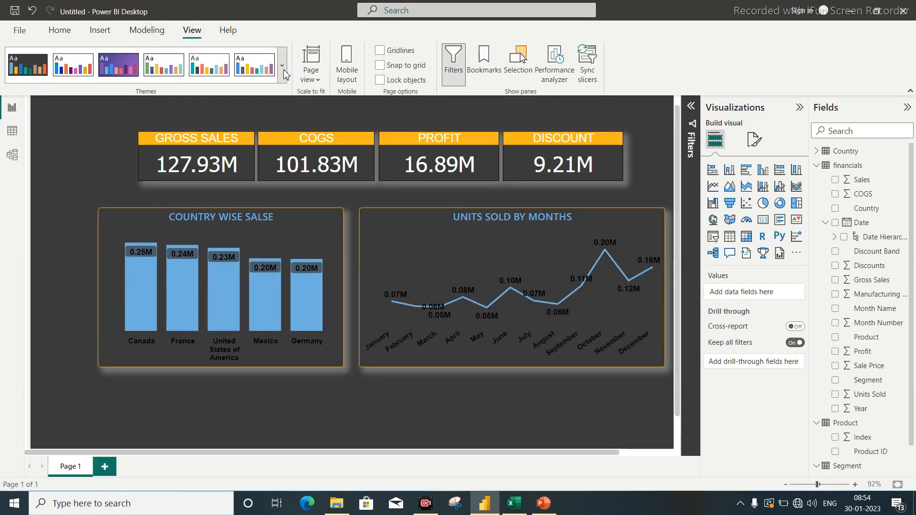
pyautogui.click(282, 67)
pyautogui.click(221, 248)
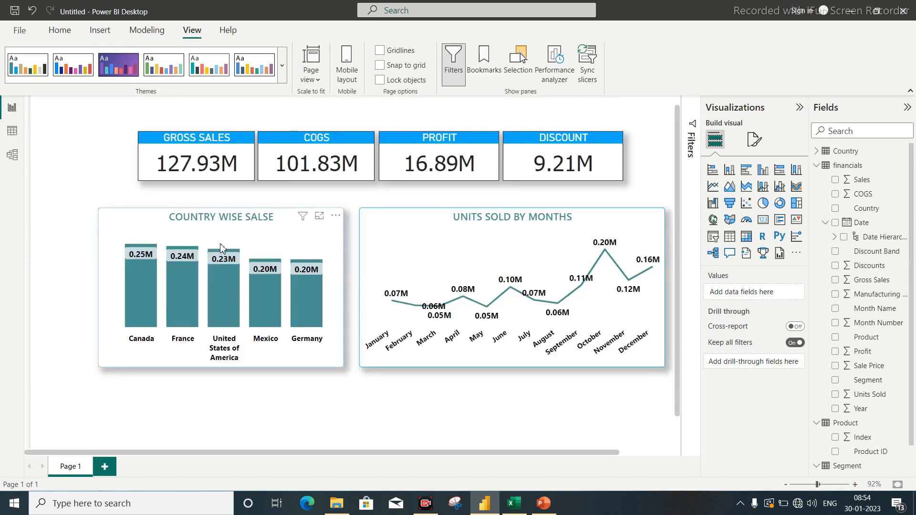
pyautogui.click(282, 68)
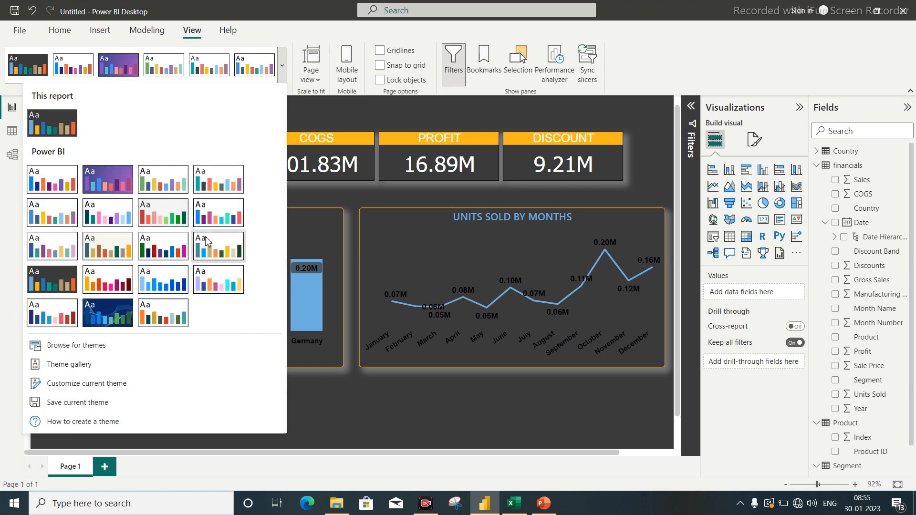
pyautogui.click(217, 249)
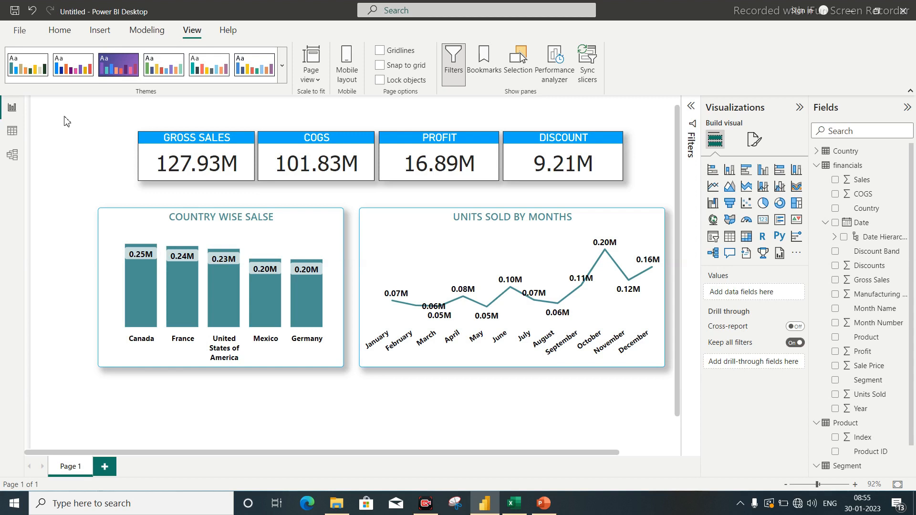
# Set the page's canvas background image to Slide1 from the Presentation1 folder.
pyautogui.click(754, 141)
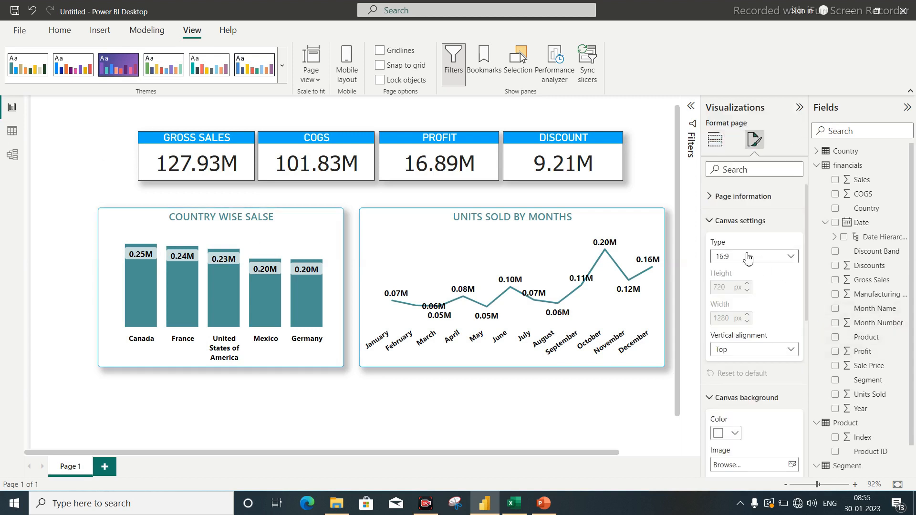
pyautogui.click(711, 221)
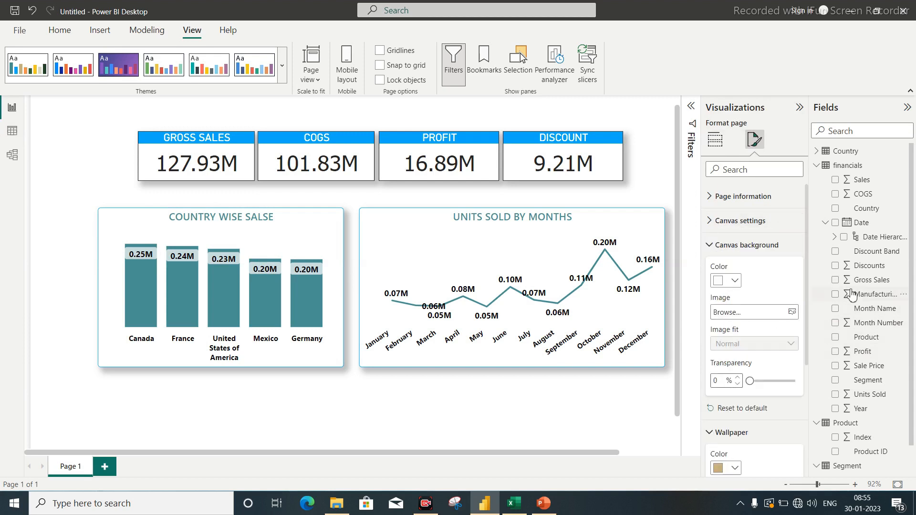
pyautogui.click(792, 313)
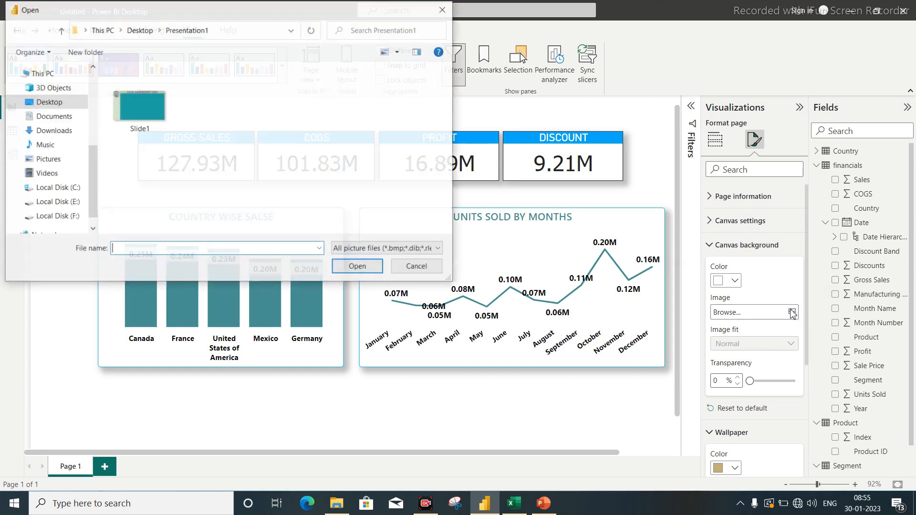
pyautogui.click(141, 115)
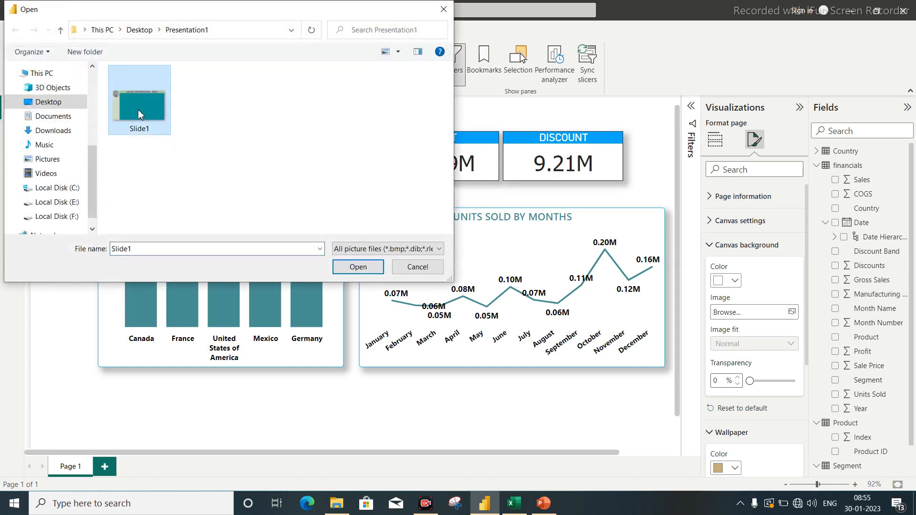
pyautogui.doubleClick(134, 133)
pyautogui.scroll(1, 325, 267)
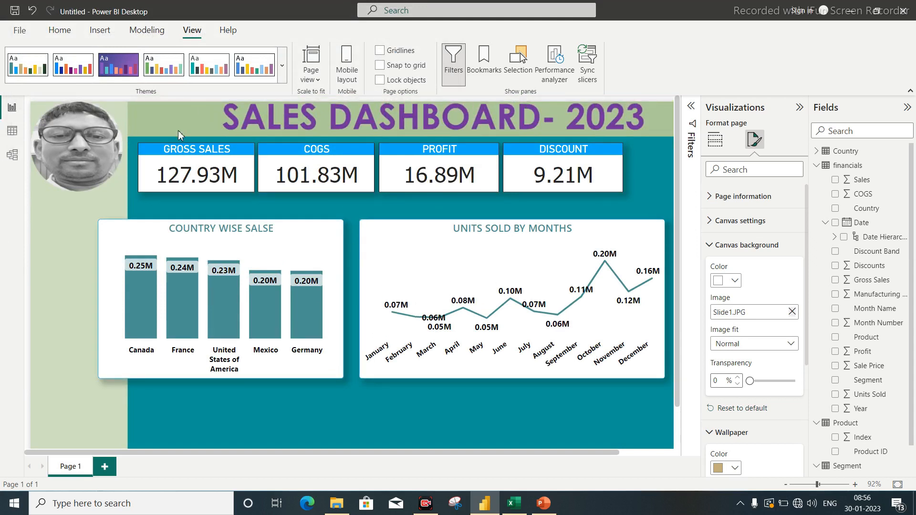
# Narrow the units sold by months chart from its left edge to make room for the country chart.
pyautogui.click(513, 248)
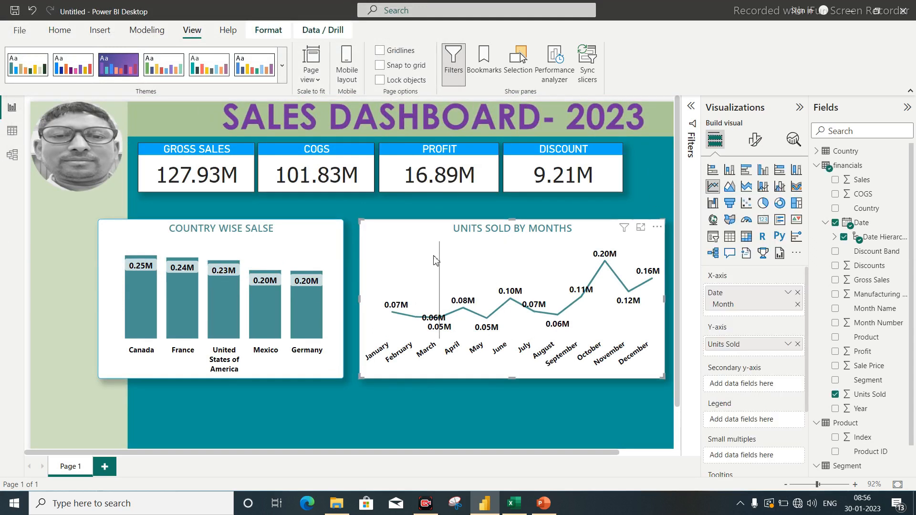
pyautogui.moveTo(361, 299); pyautogui.dragTo(378, 298)
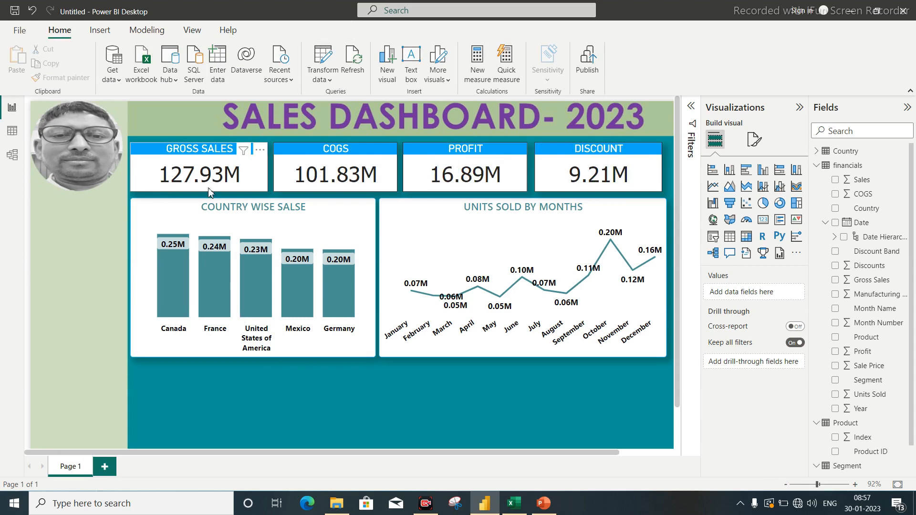
# Group the gross sales, COGS, profit and discount cards together.
pyautogui.click(162, 145)
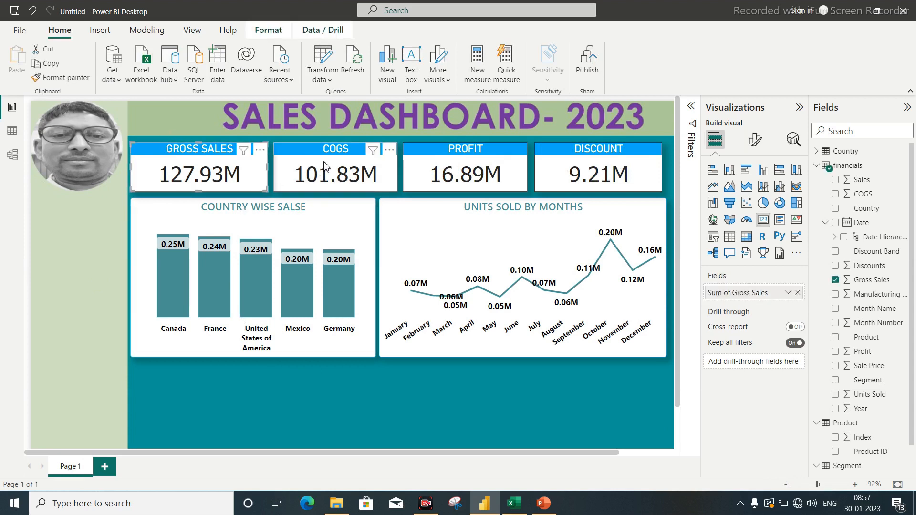
pyautogui.keyDown('ctrl'); pyautogui.click(334, 150); pyautogui.keyUp('ctrl')
pyautogui.keyDown('ctrl'); pyautogui.click(474, 161); pyautogui.keyUp('ctrl')
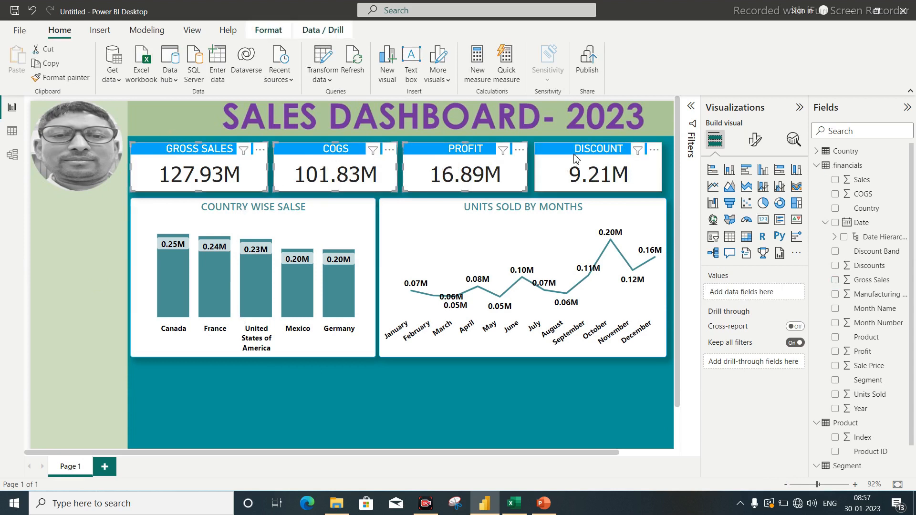
pyautogui.keyDown('ctrl'); pyautogui.click(576, 159); pyautogui.keyUp('ctrl')
pyautogui.click(263, 31)
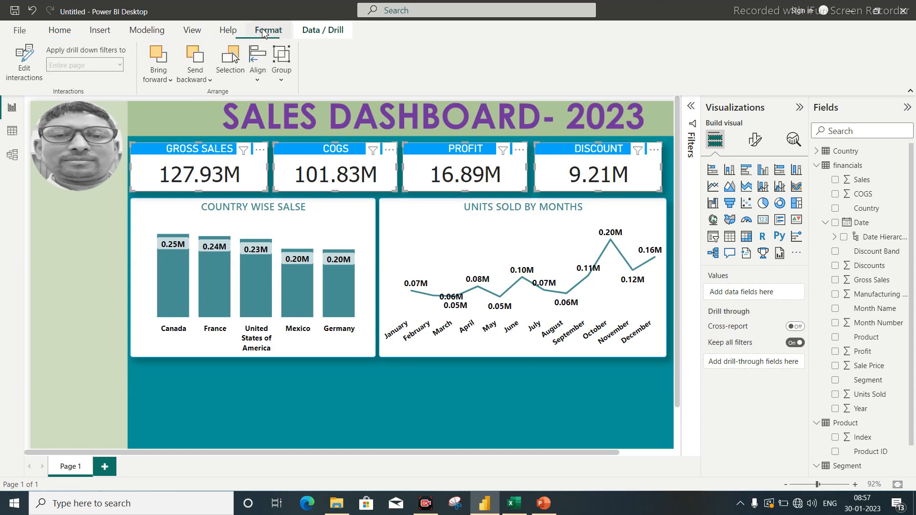
pyautogui.click(281, 74)
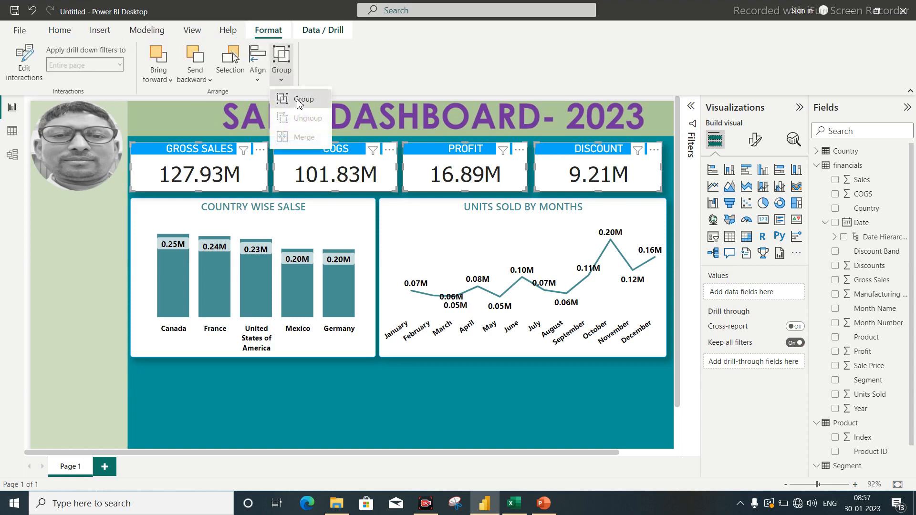
pyautogui.click(299, 103)
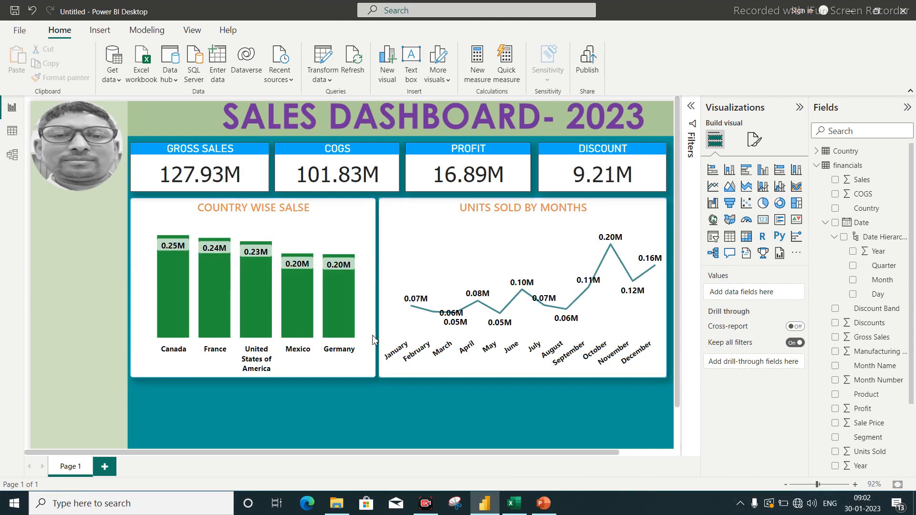
# Add a slicer below the portrait photo using the Date Hierarchy, keeping only Year, Quarter and Month.
pyautogui.click(714, 238)
pyautogui.moveTo(614, 123); pyautogui.dragTo(78, 227)
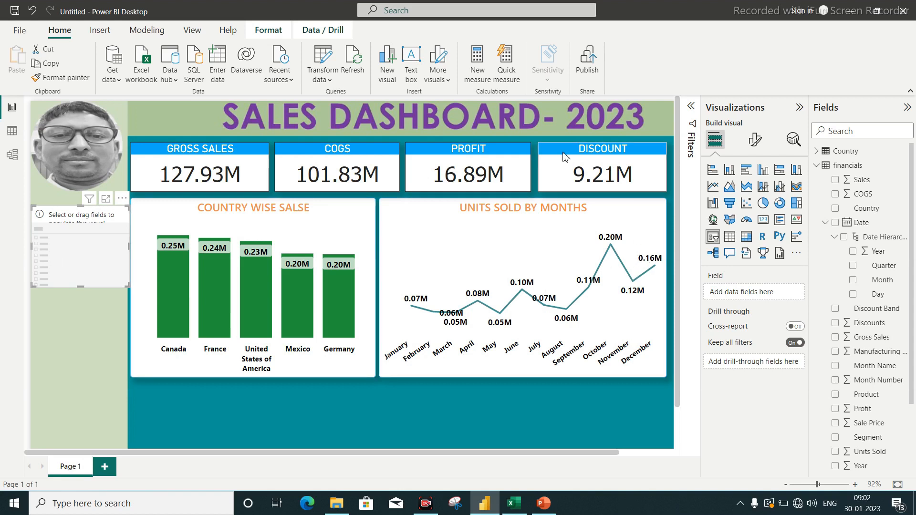
pyautogui.click(835, 238)
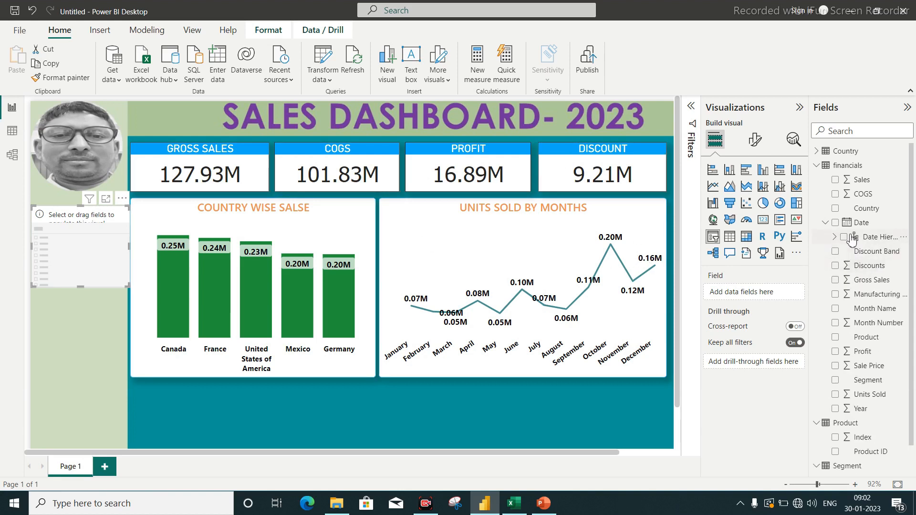
pyautogui.click(845, 239)
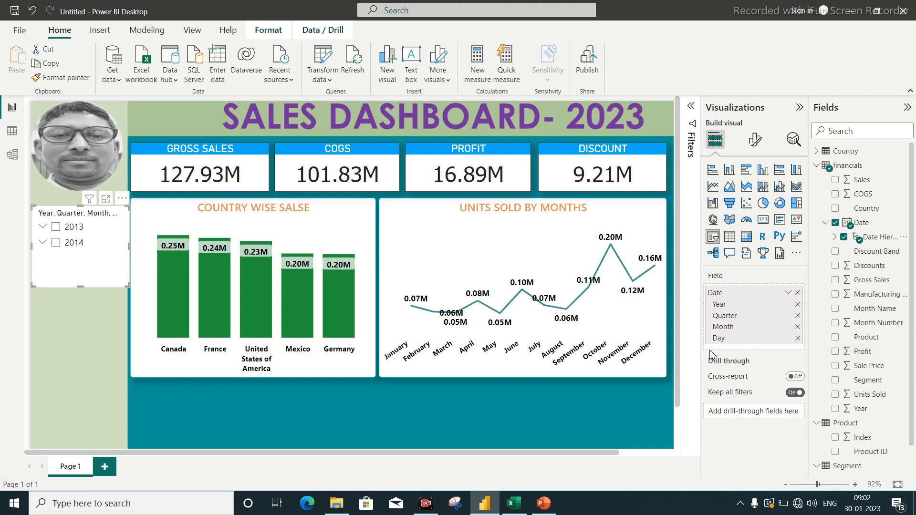
pyautogui.click(797, 338)
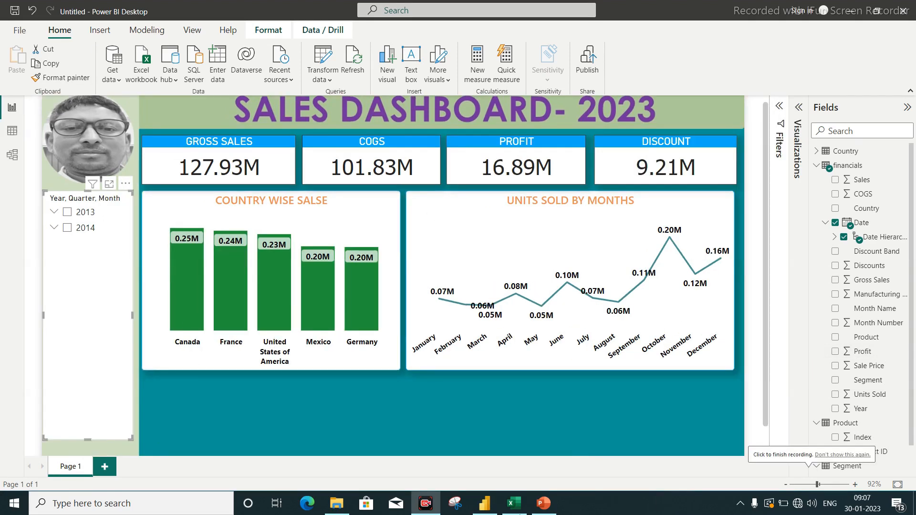
# Filter the dashboard to 2014, cross-filter it by the Canada and Germany bars, and clear the country selection.
pyautogui.moveTo(438, 290)
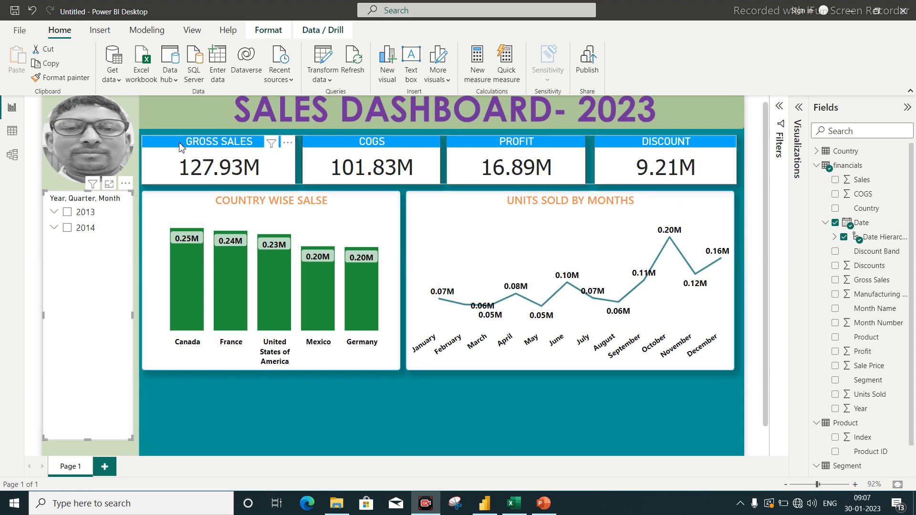
pyautogui.moveTo(367, 203)
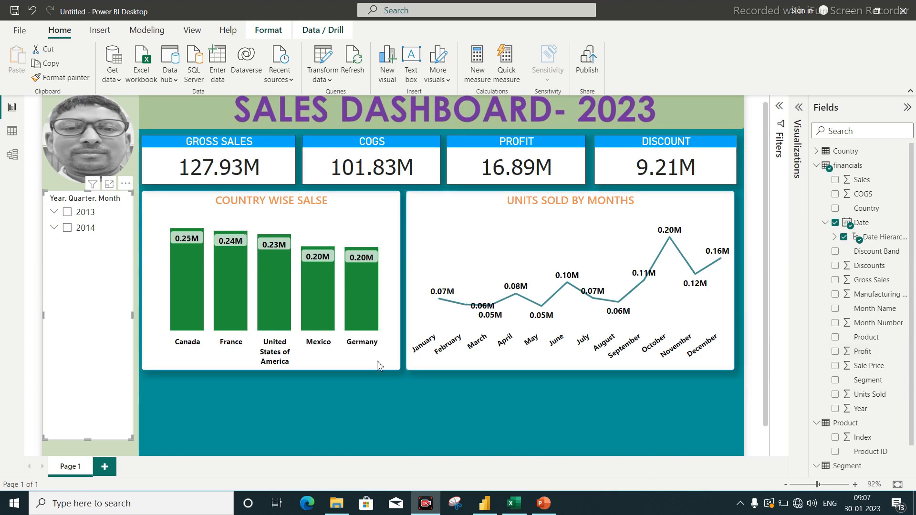
pyautogui.click(66, 229)
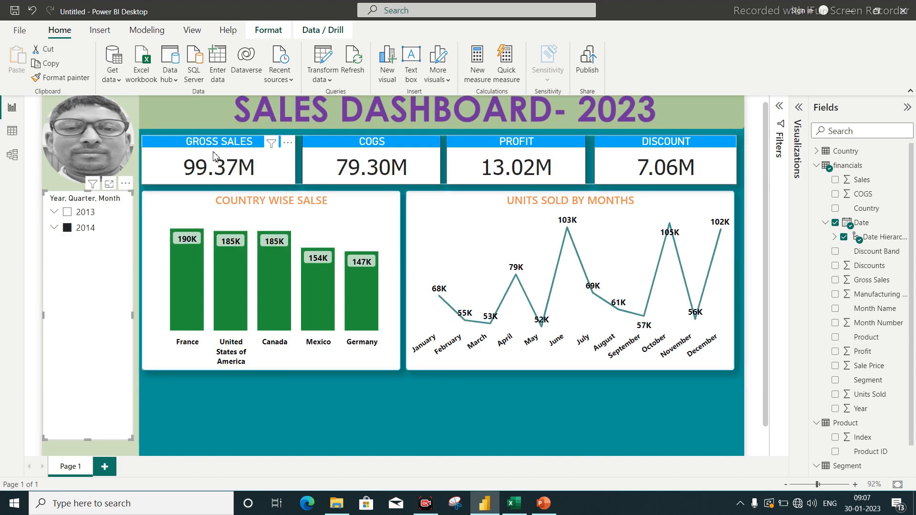
pyautogui.moveTo(668, 297)
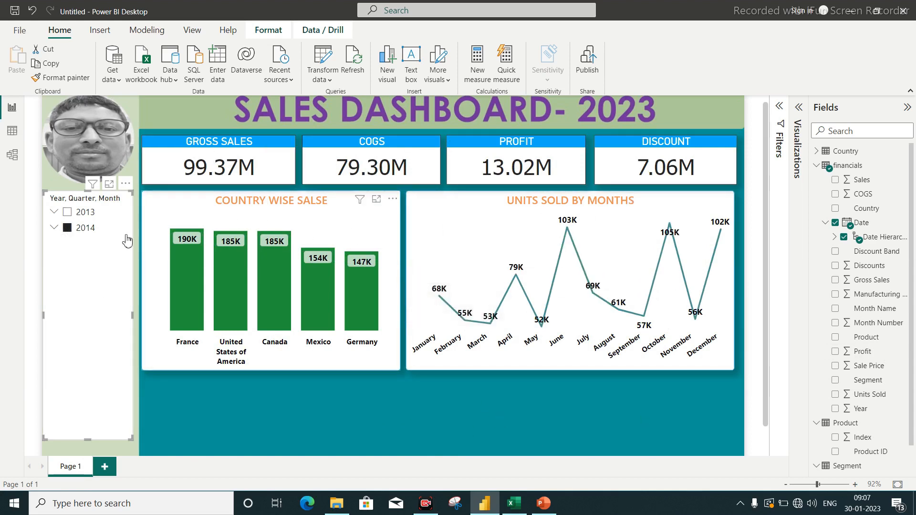
pyautogui.click(274, 302)
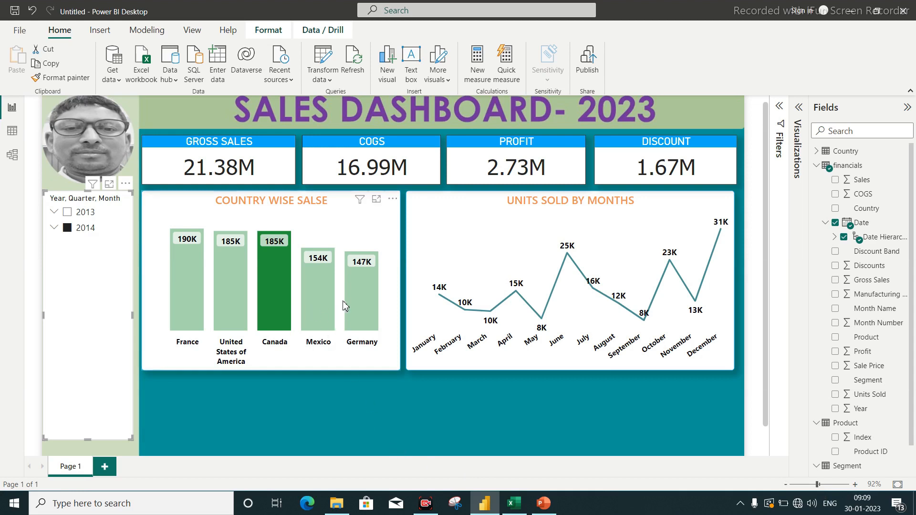
pyautogui.click(356, 304)
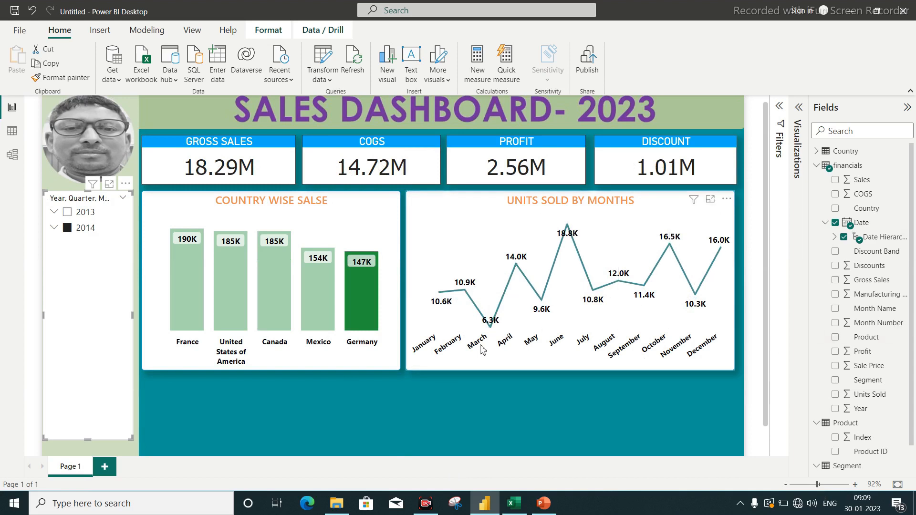
pyautogui.click(145, 241)
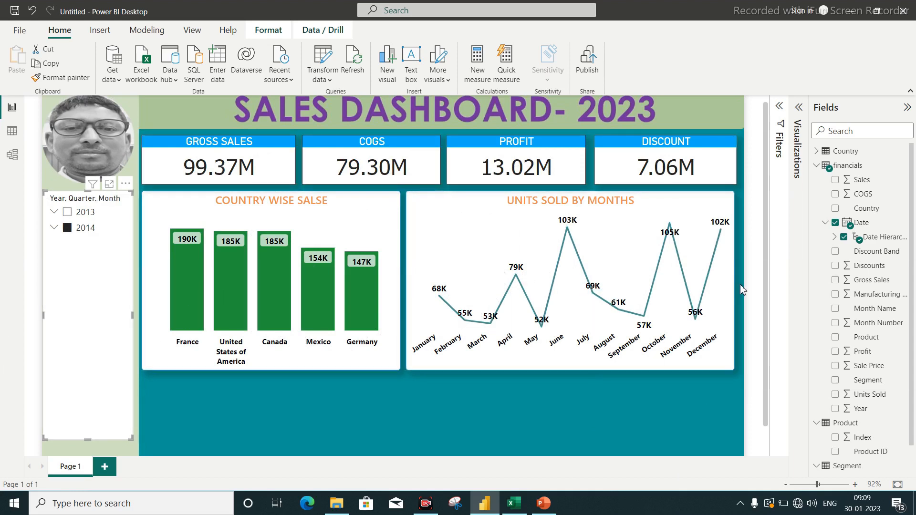
# Expand 2014 and its Qtr 1 in the date slicer, replacing the whole-year selection with Qtr 1.
pyautogui.click(54, 228)
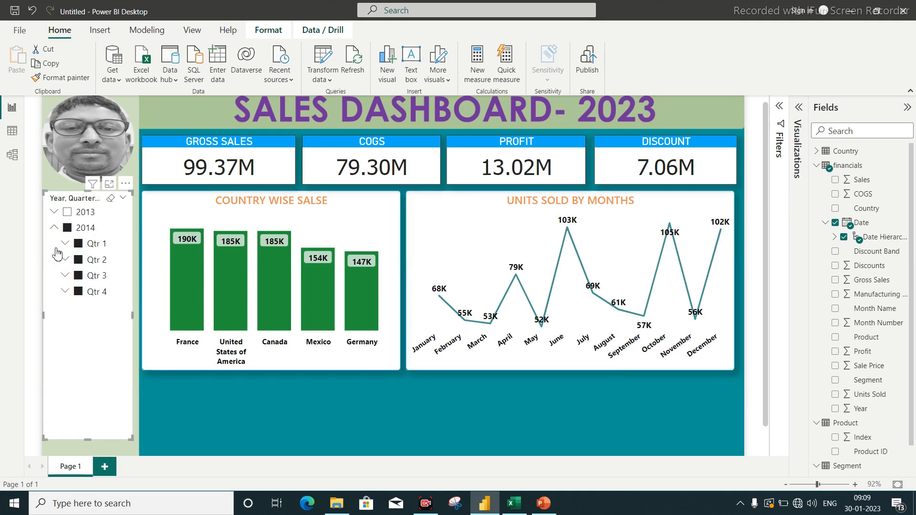
pyautogui.click(67, 230)
pyautogui.click(67, 244)
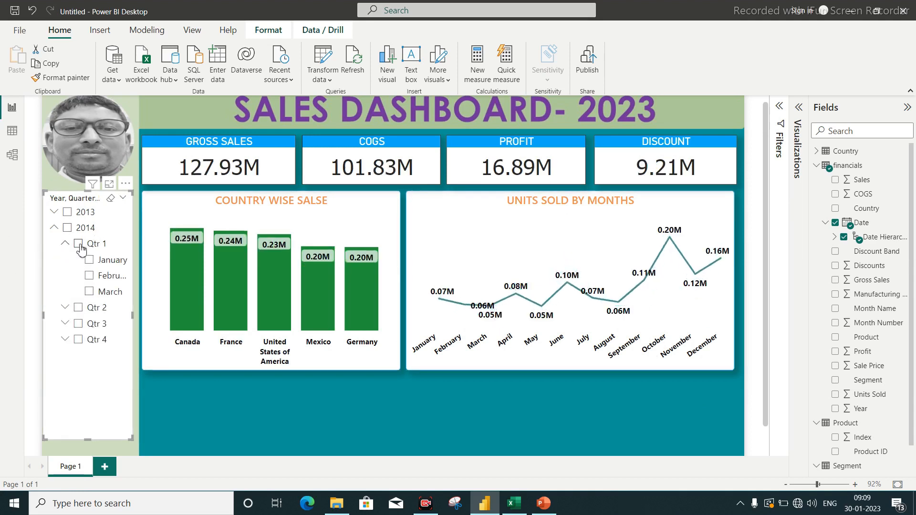
pyautogui.click(80, 245)
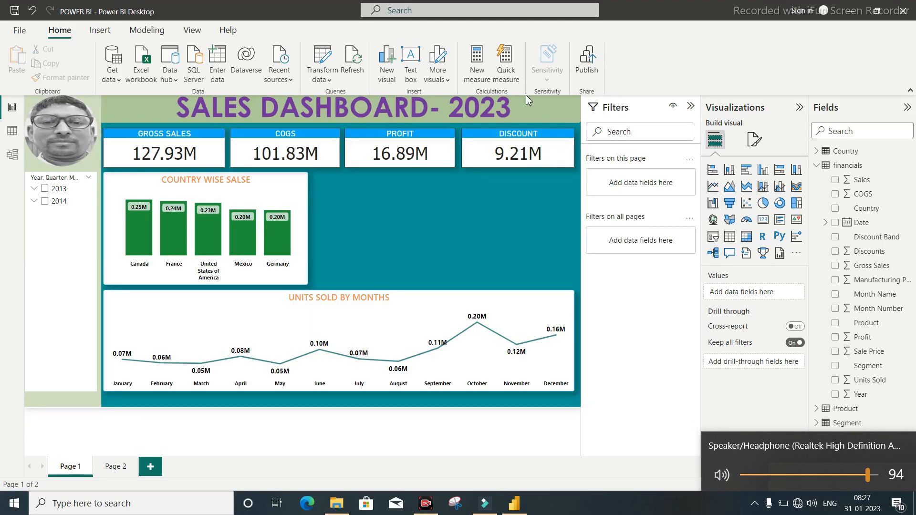
# Insert a stacked bar chart beside the country chart, with Product on the Y-axis and Units Sold on the X-axis.
pyautogui.click(713, 171)
pyautogui.moveTo(363, 231); pyautogui.dragTo(366, 234)
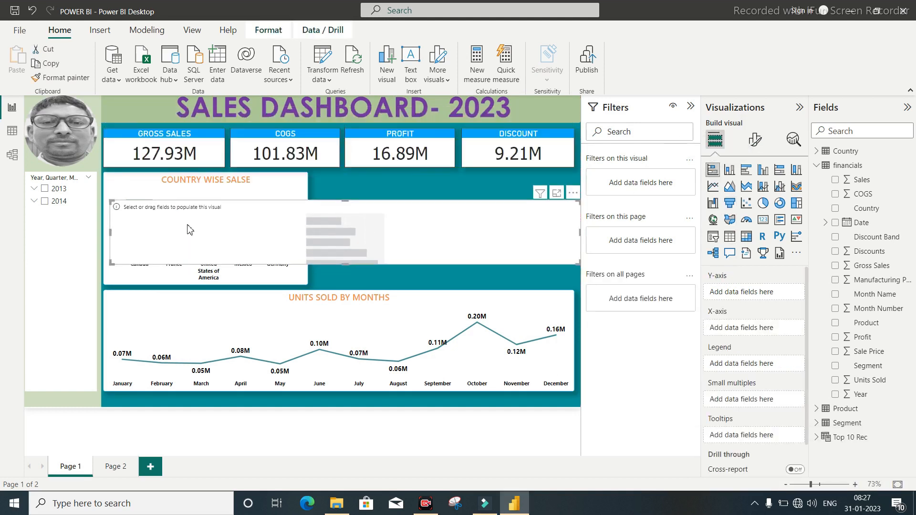
pyautogui.moveTo(154, 251); pyautogui.dragTo(490, 216)
pyautogui.moveTo(563, 236); pyautogui.dragTo(563, 280)
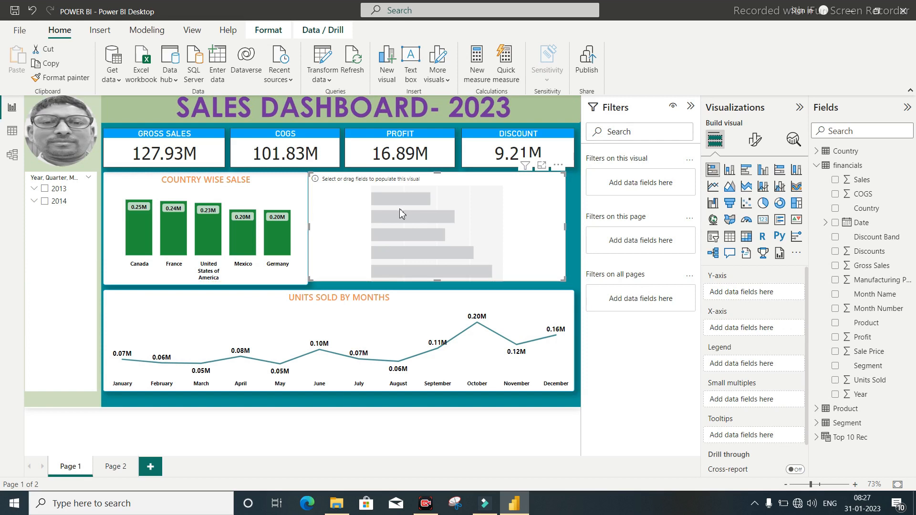
pyautogui.moveTo(400, 209); pyautogui.dragTo(409, 209)
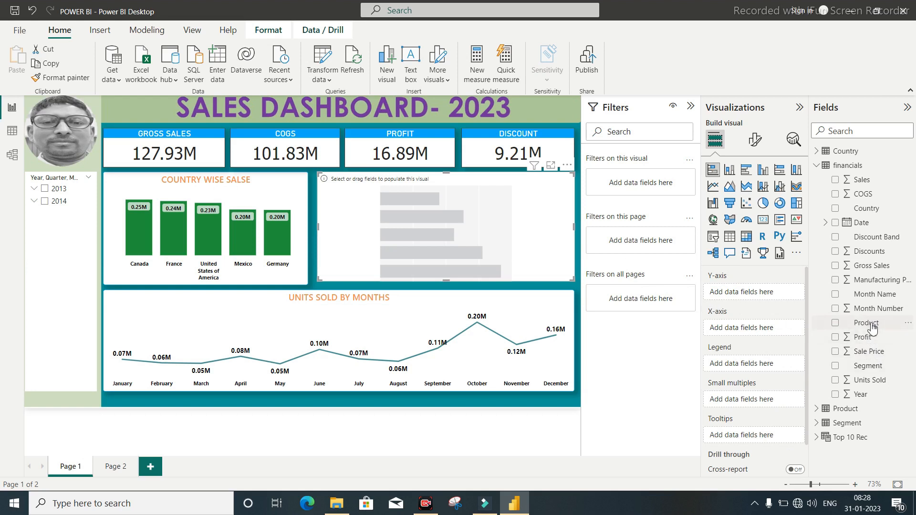
pyautogui.moveTo(871, 328); pyautogui.dragTo(758, 292)
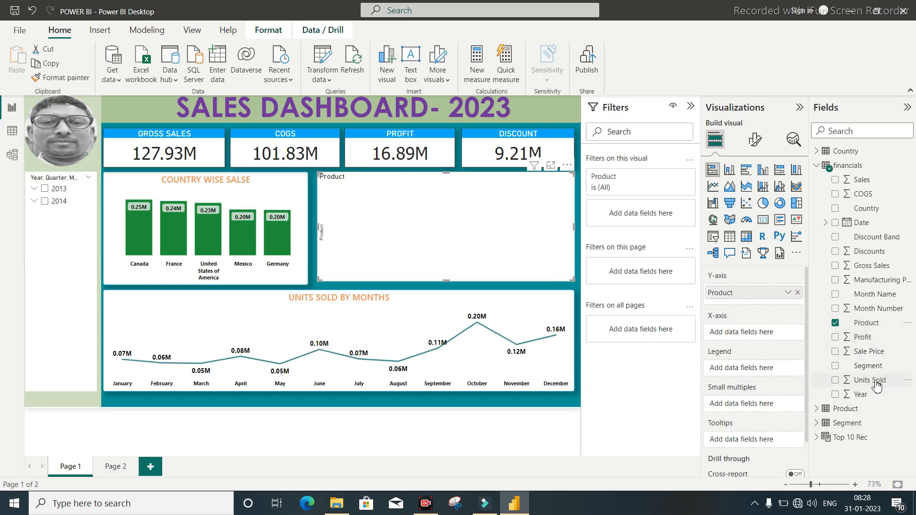
pyautogui.moveTo(877, 385); pyautogui.dragTo(758, 334)
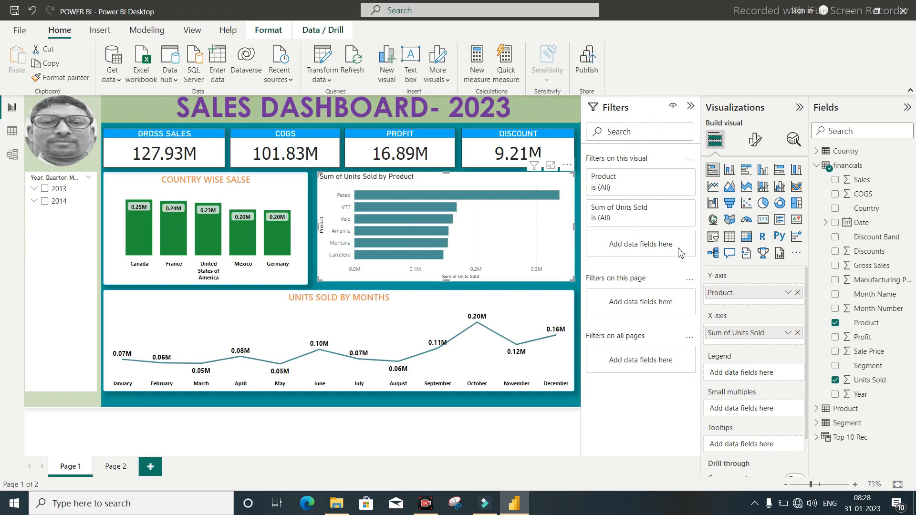
# Apply a Top N filter to the product chart showing the top 3 products by sum of Units Sold.
pyautogui.click(673, 189)
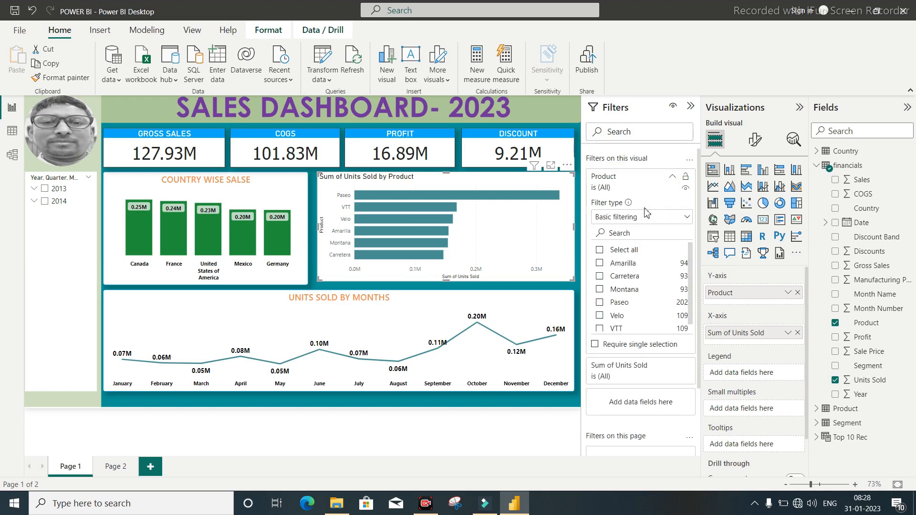
pyautogui.click(650, 219)
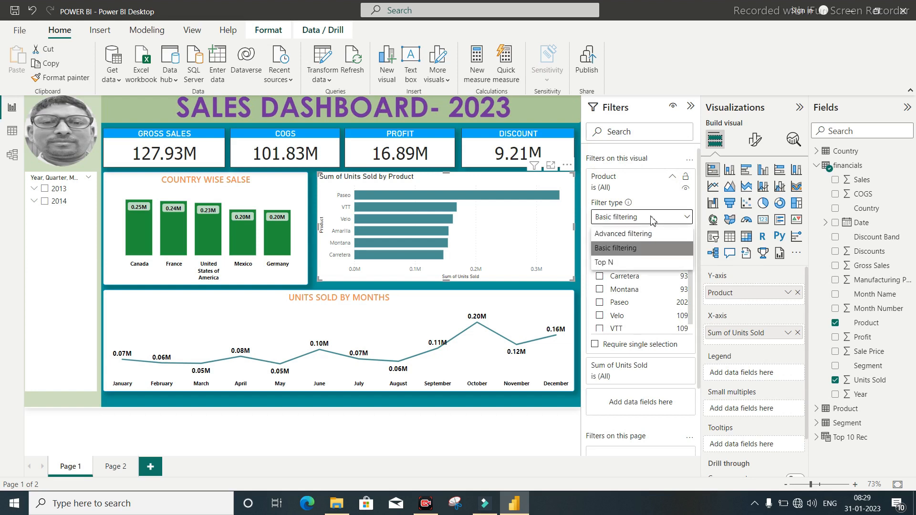
pyautogui.click(624, 265)
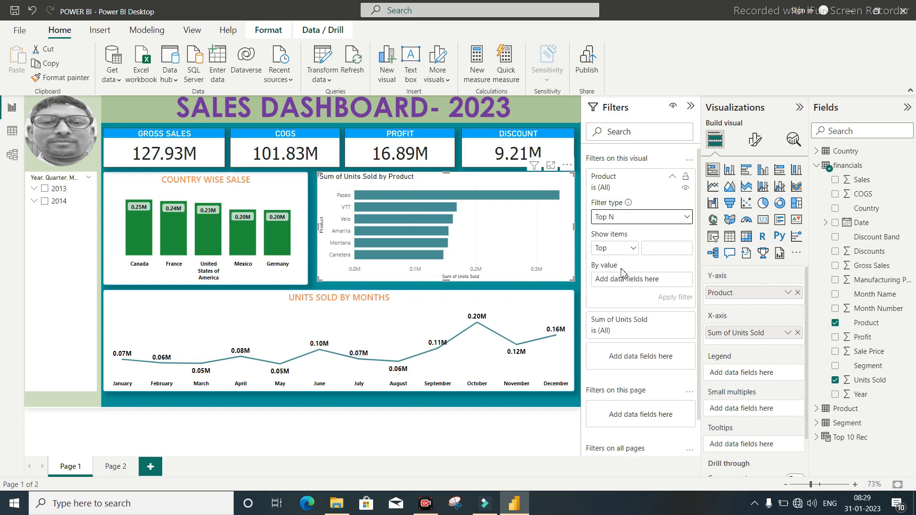
pyautogui.click(656, 245)
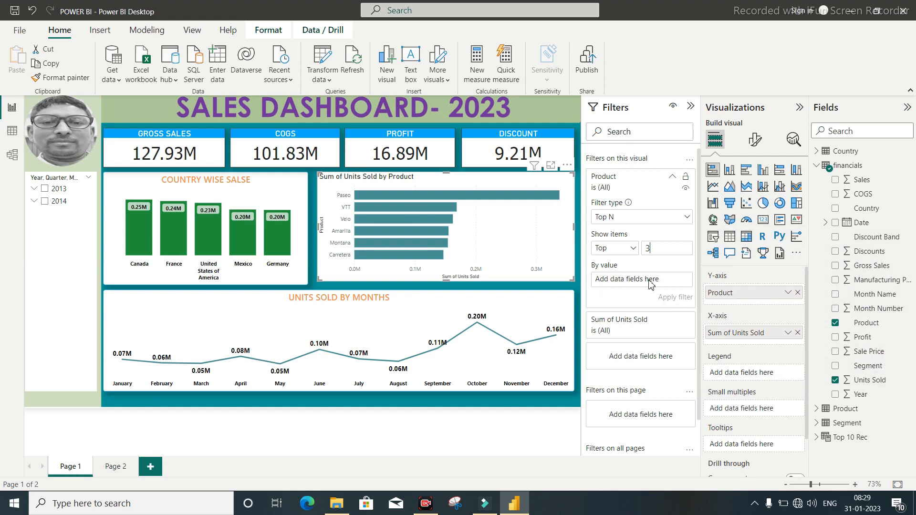
pyautogui.click(877, 384)
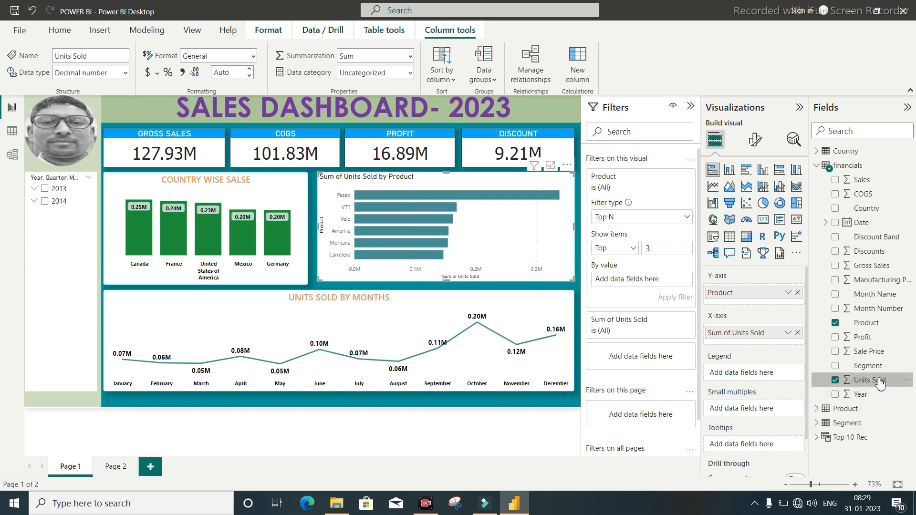
pyautogui.moveTo(879, 384); pyautogui.dragTo(663, 282)
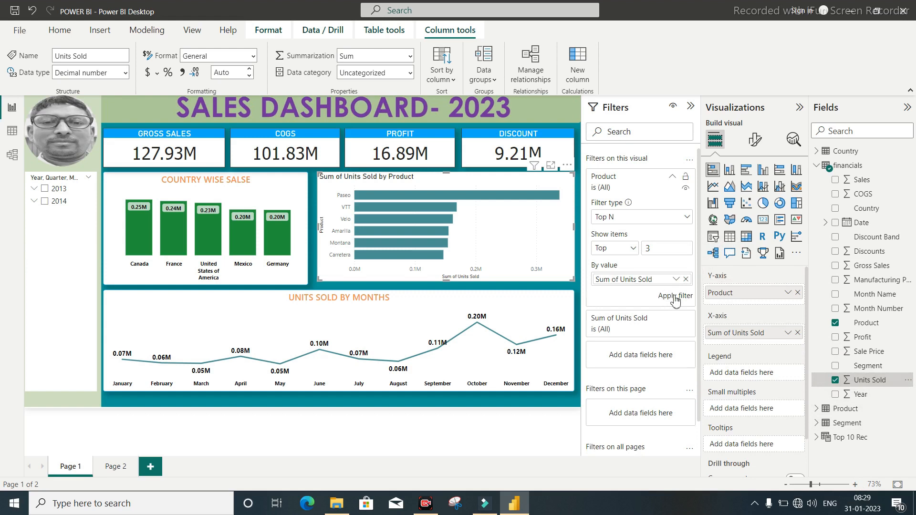
pyautogui.click(675, 297)
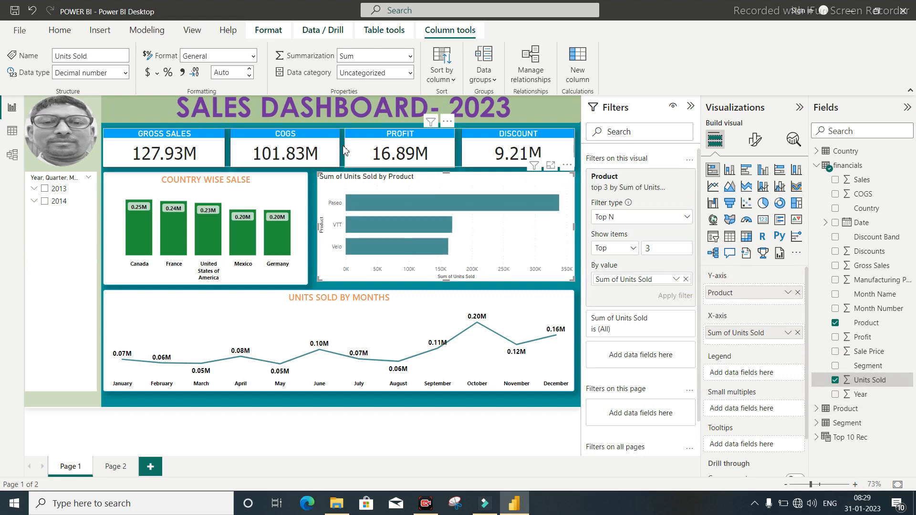
pyautogui.click(454, 205)
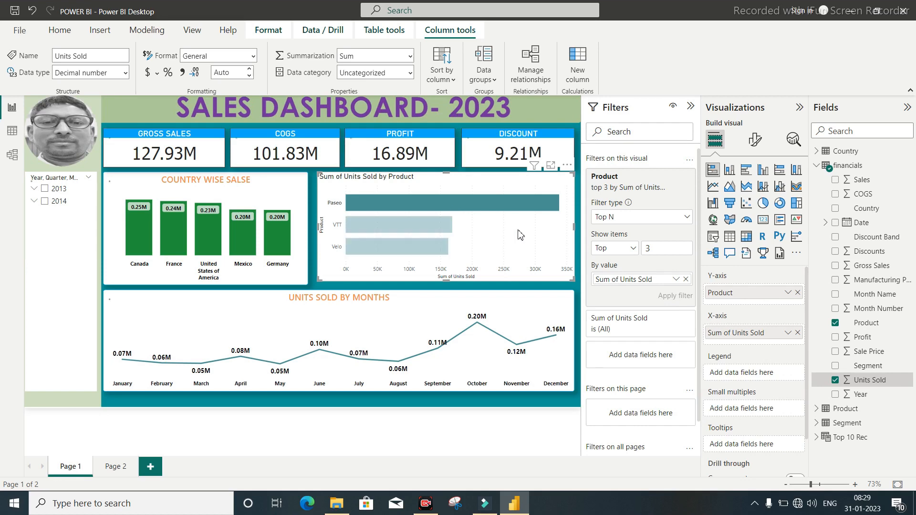
pyautogui.click(400, 199)
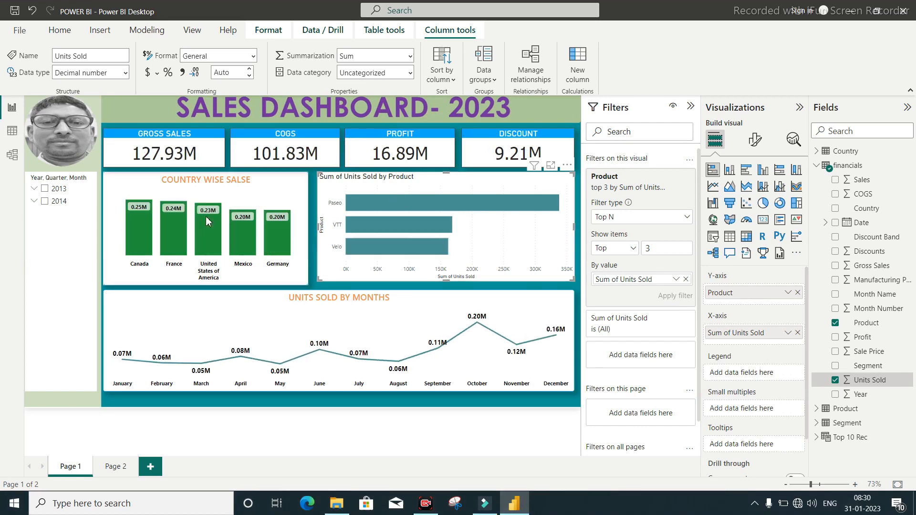
# Copy the country chart's formatting onto the product bar chart with Format painter.
pyautogui.click(144, 184)
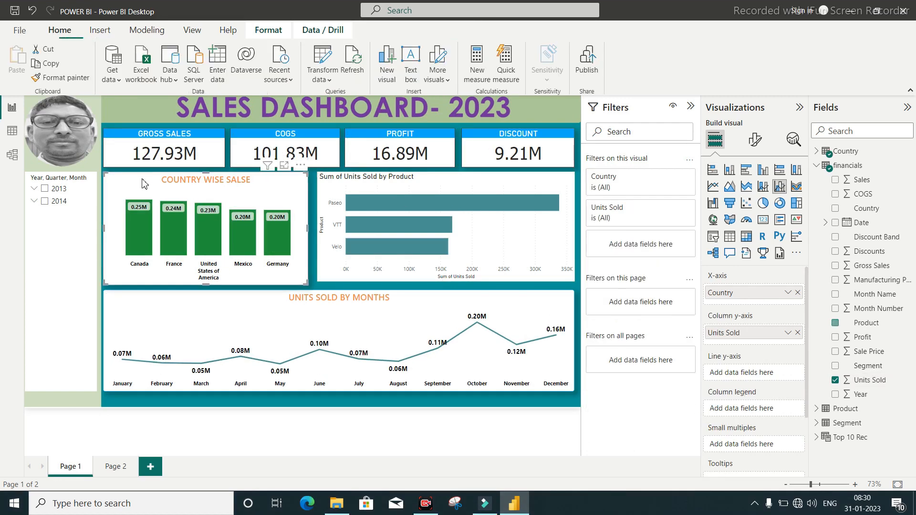
pyautogui.click(65, 80)
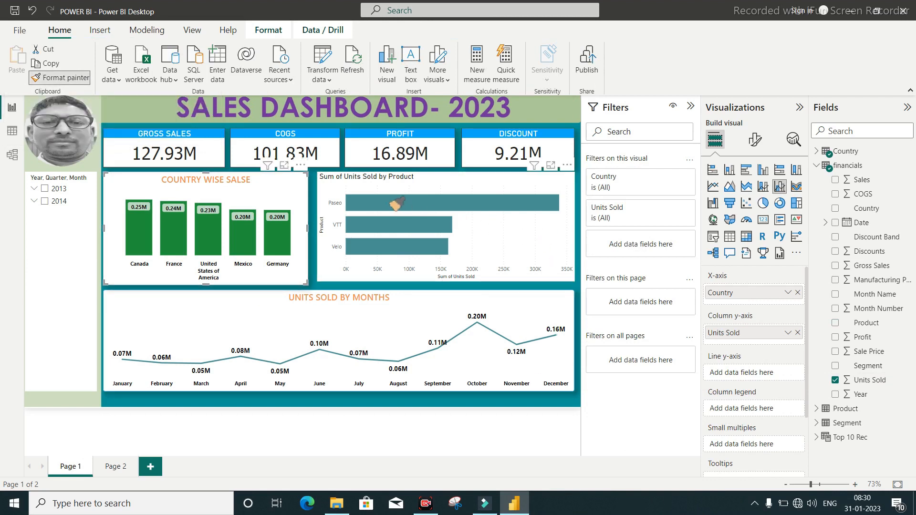
pyautogui.click(422, 189)
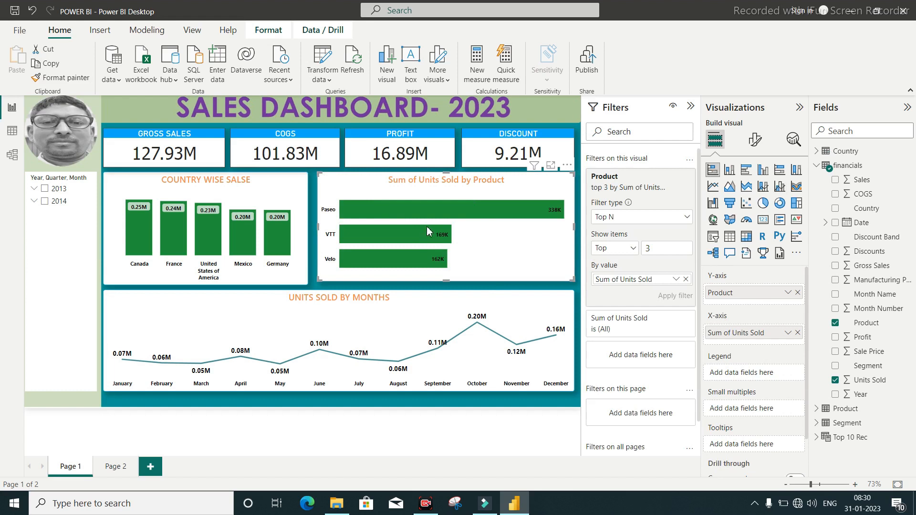
# Set the product chart's default bar color to the darkest blue theme shade.
pyautogui.click(755, 139)
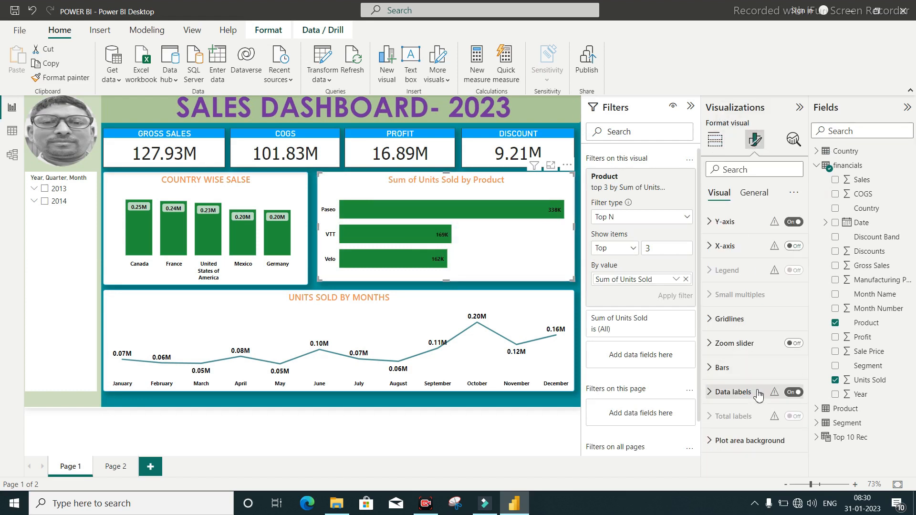
pyautogui.click(724, 369)
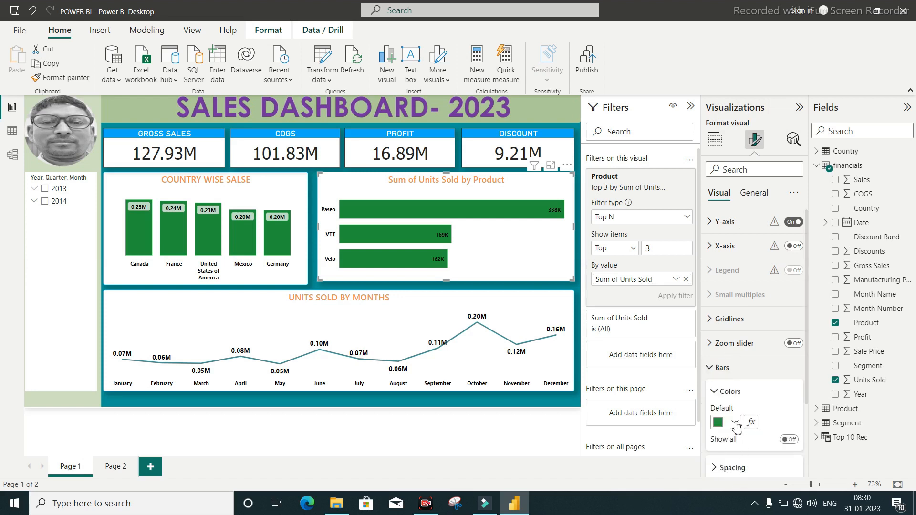
pyautogui.click(736, 424)
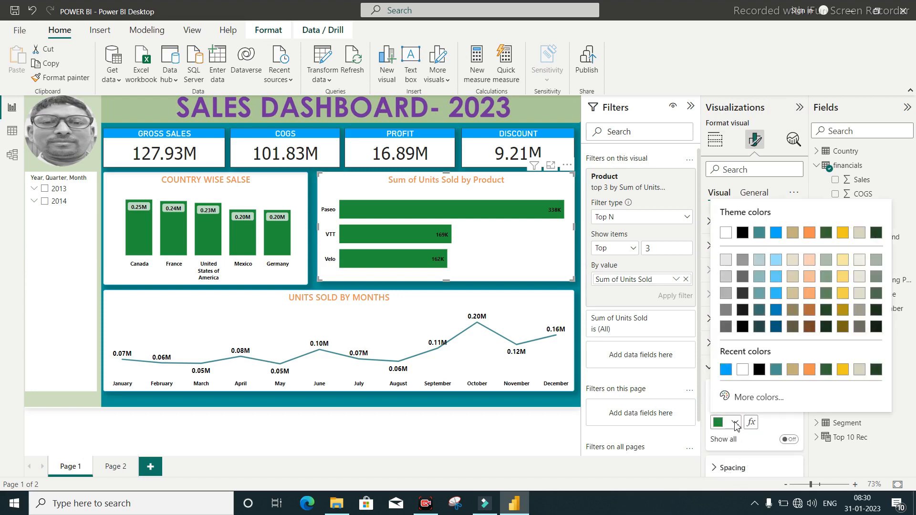
pyautogui.click(776, 327)
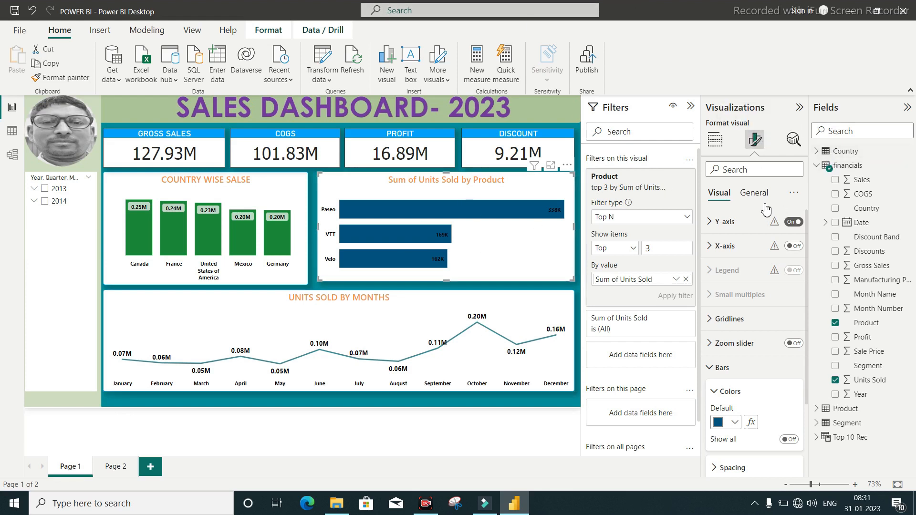
# Change the product chart's title to "TOP 3 SALES".
pyautogui.click(755, 192)
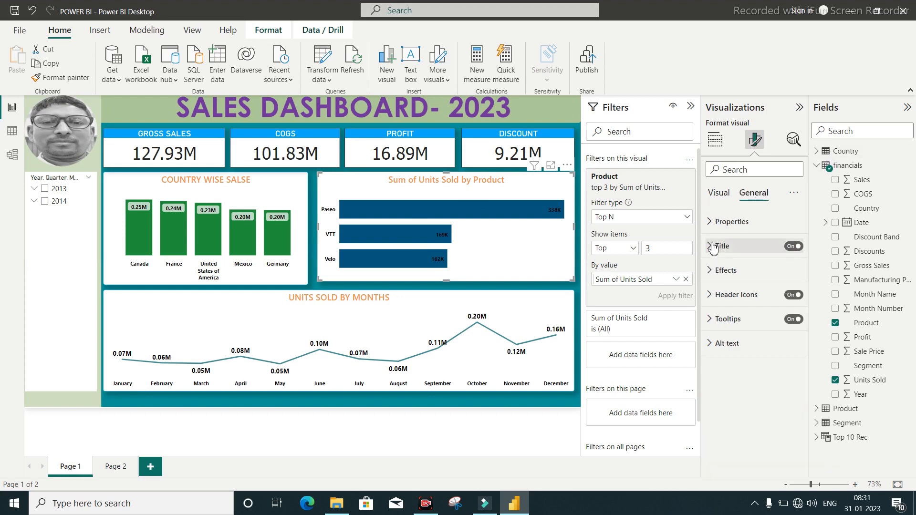
pyautogui.click(724, 246)
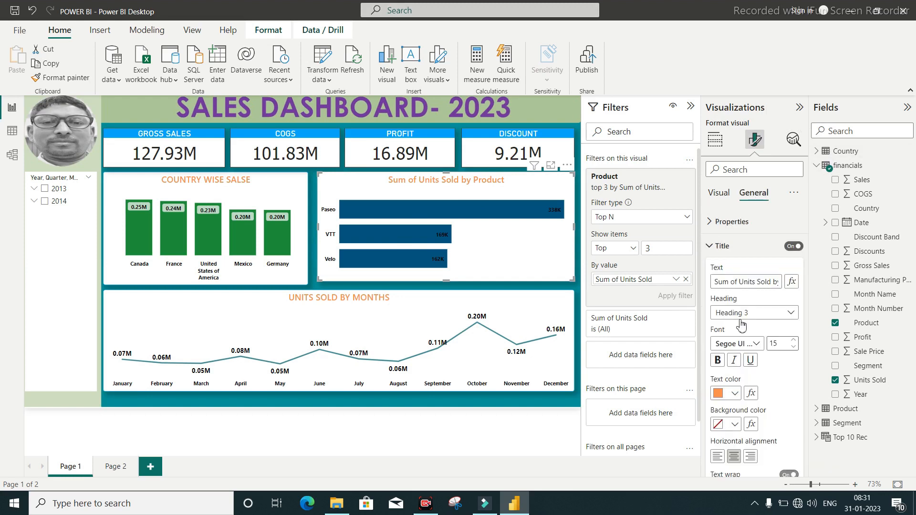
pyautogui.click(753, 281)
pyautogui.write('T')
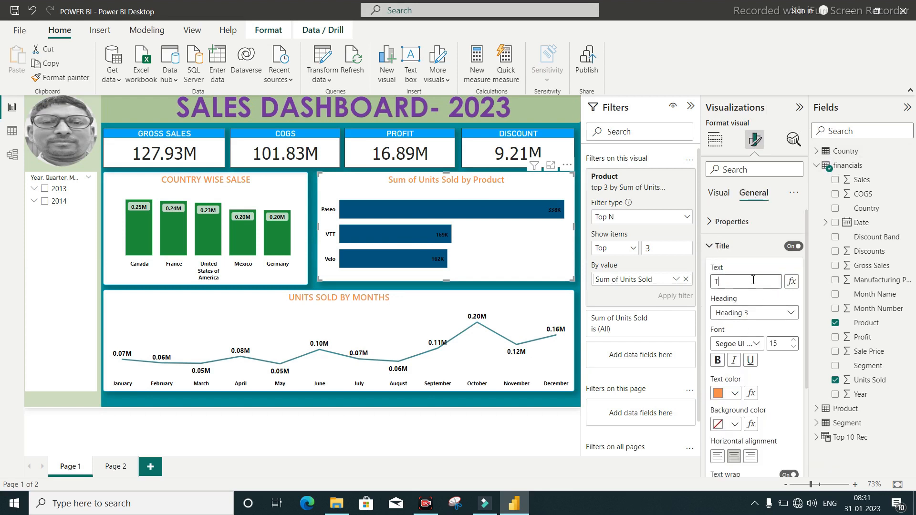
pyautogui.write('OP 3')
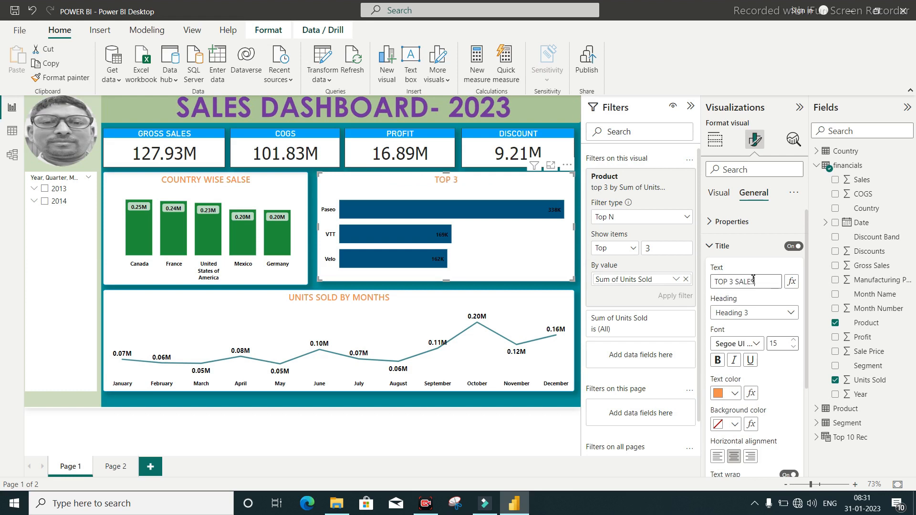
pyautogui.write(' SALES')
pyautogui.click(578, 286)
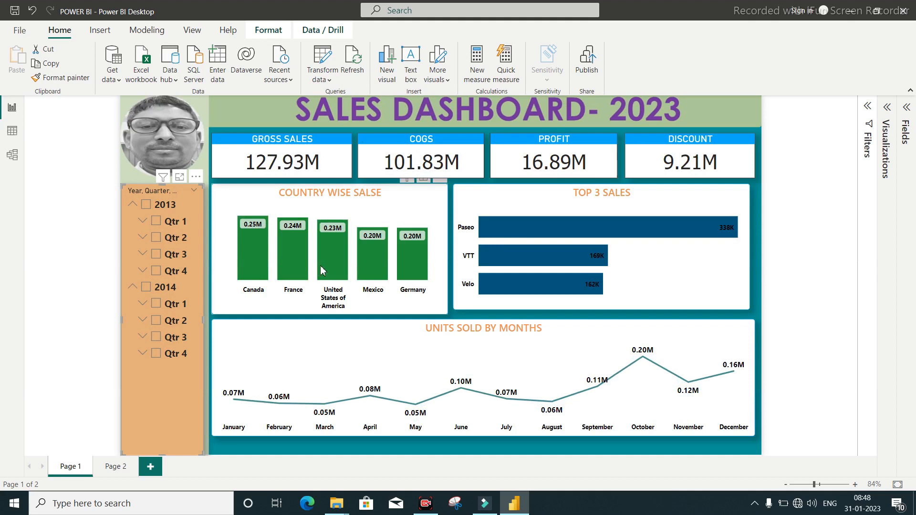
pyautogui.moveTo(321, 267)
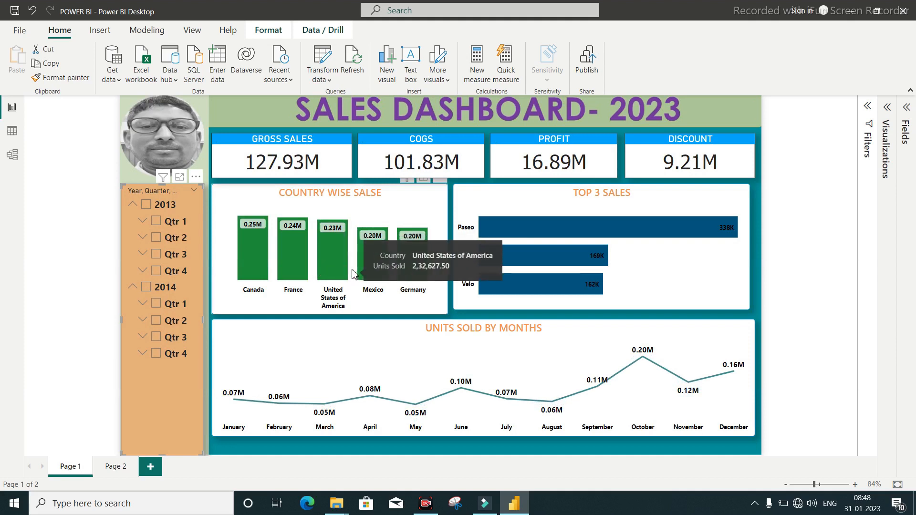